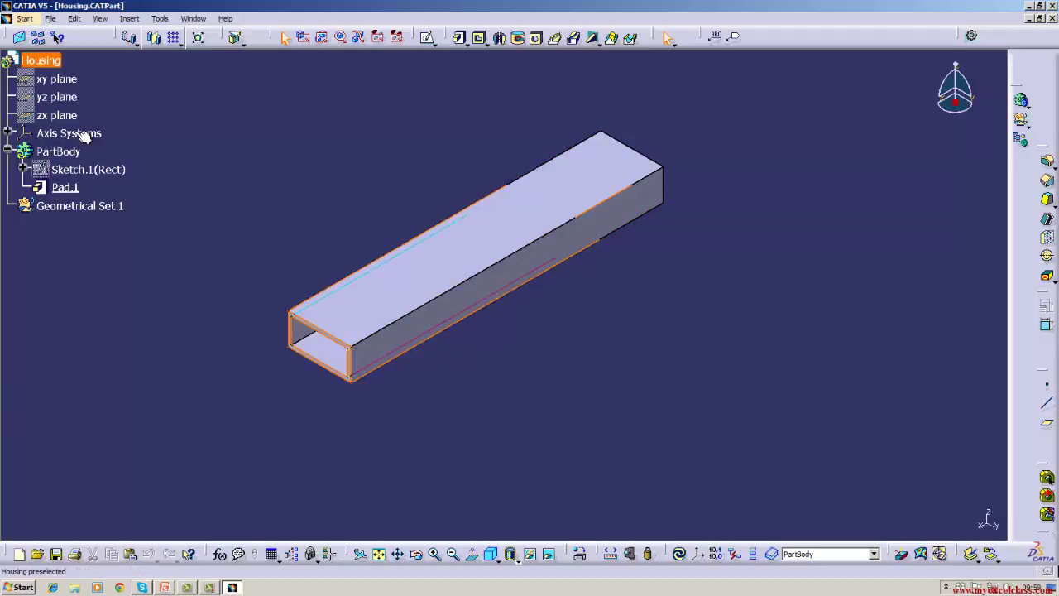
Start a new sketch on the yz plane, framed on the end profile of the housing.
left_click(68, 99)
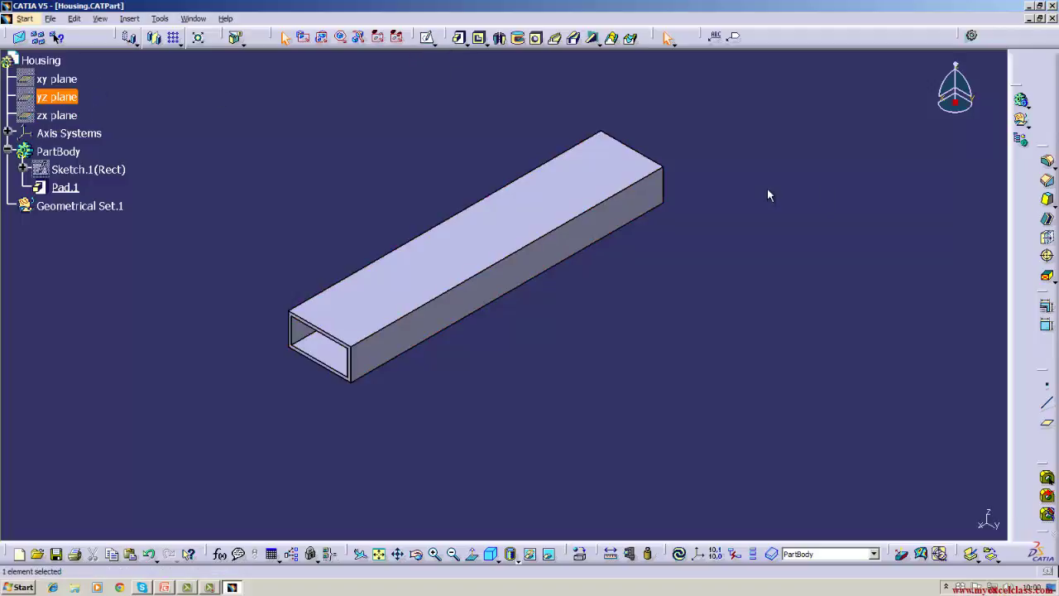
left_click(427, 46)
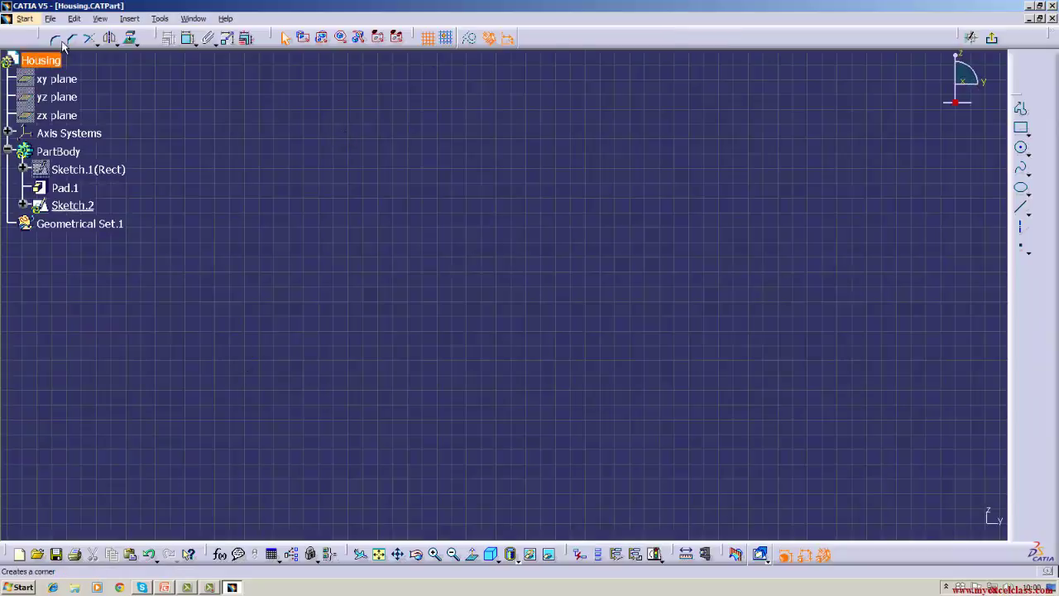
left_click(99, 18)
left_click(113, 161)
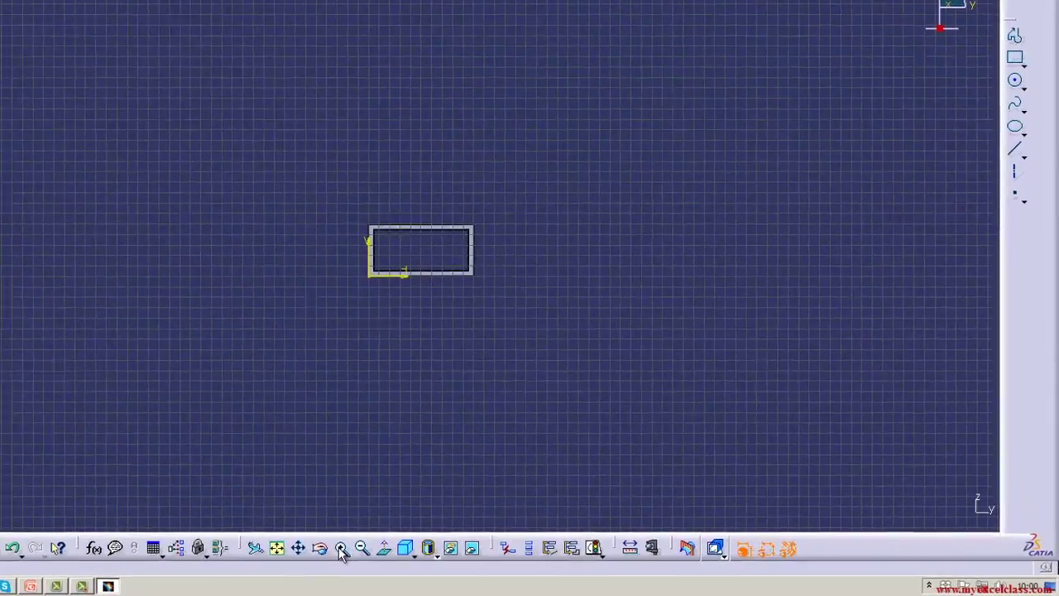
left_click(340, 549)
left_click(340, 548)
left_click(340, 549)
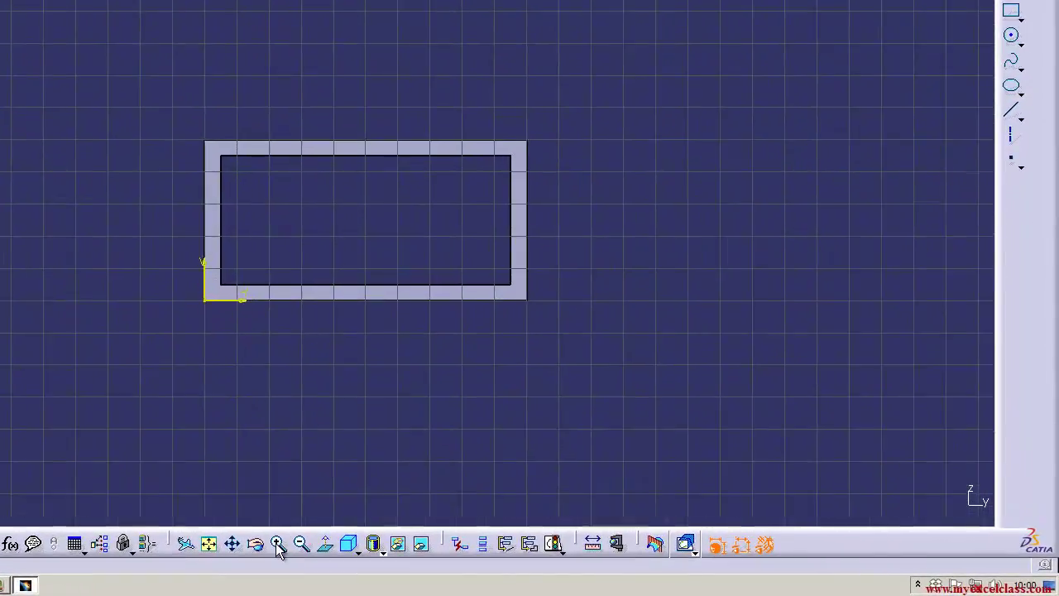
left_click(340, 548)
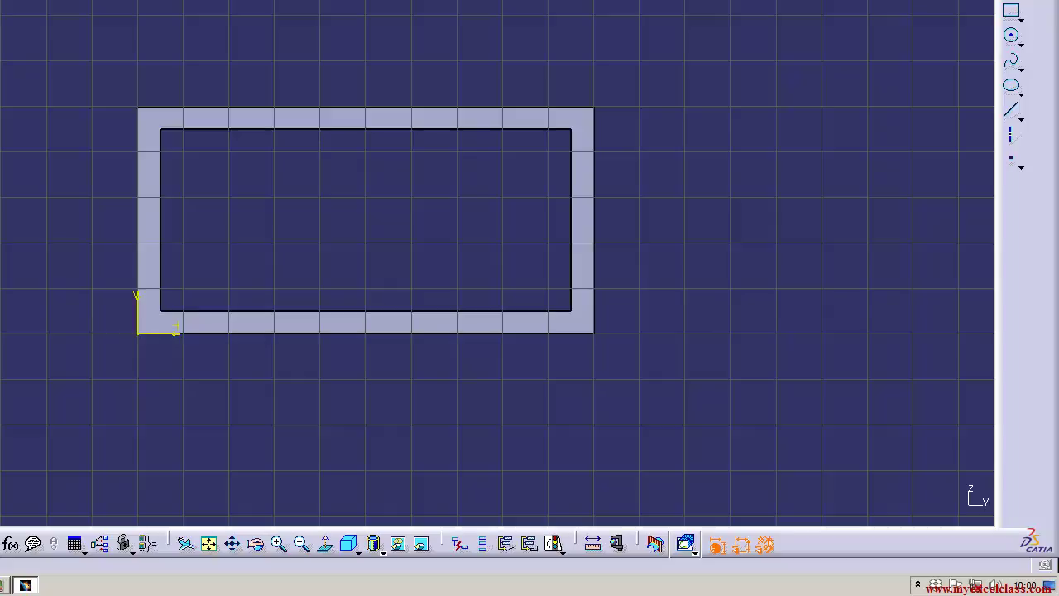
Project the lower outer edge of the housing's end profile into the sketch and convert it to a construction line.
left_click(196, 335)
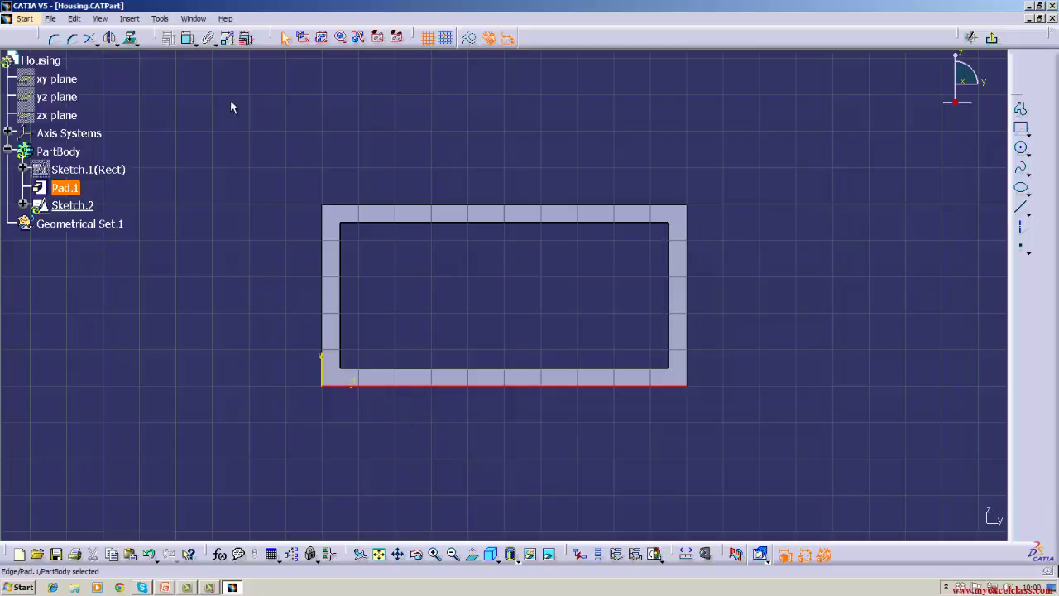
left_click(130, 39)
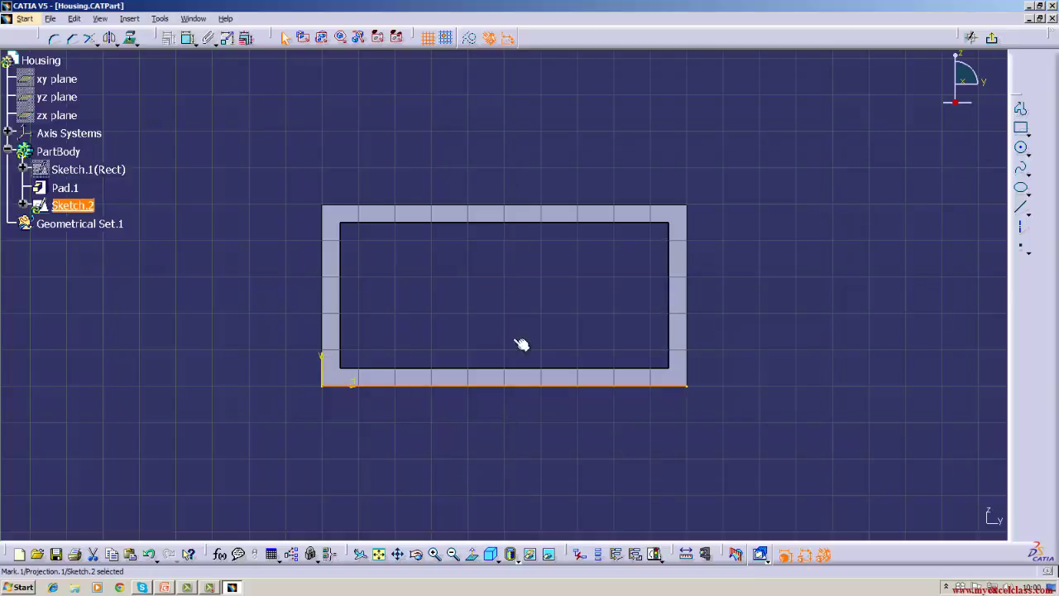
left_click(468, 38)
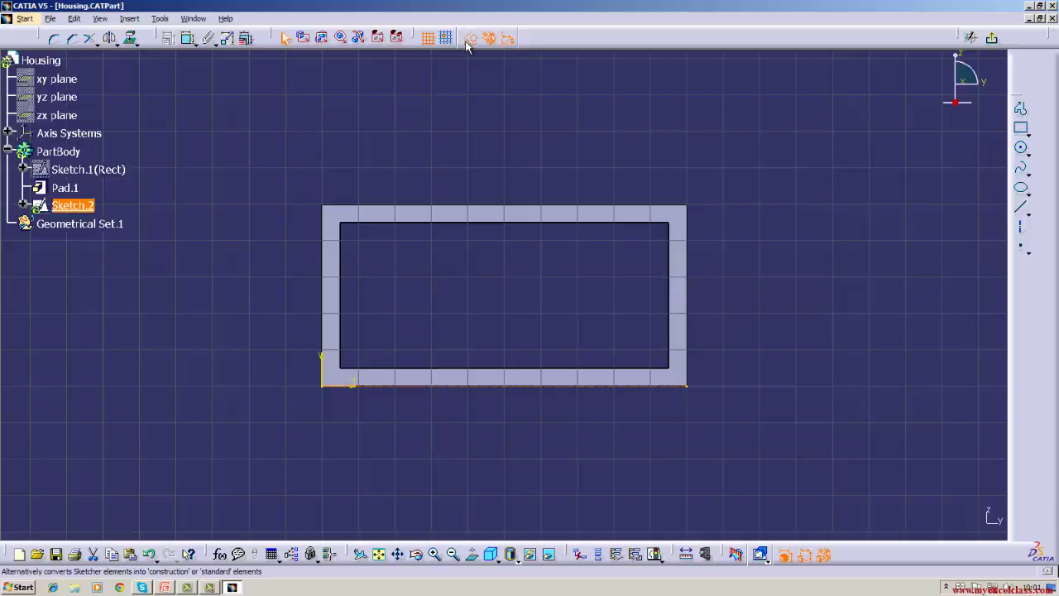
left_click(473, 498)
Project the upper outer edge of the housing's end profile into the sketch and convert it to a construction line.
left_click(435, 555)
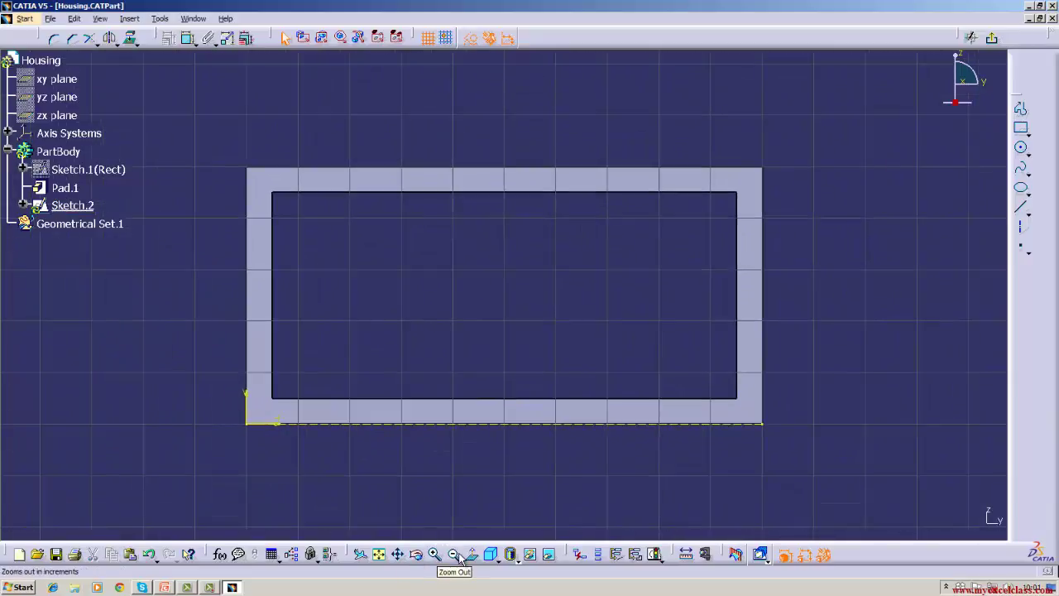
left_click(397, 555)
left_click_drag(447, 489, 462, 422)
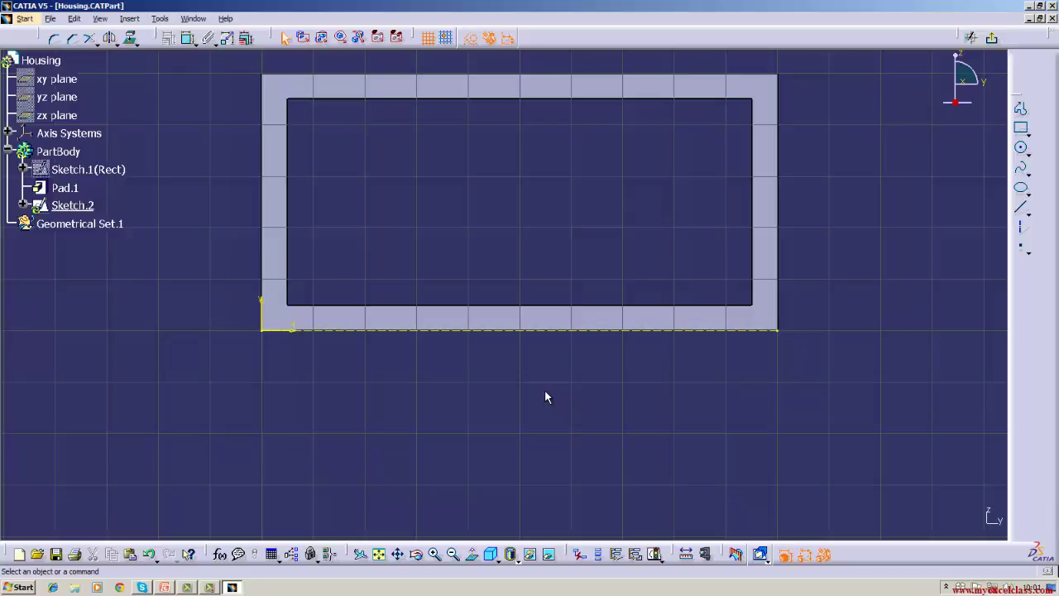
left_click(525, 75)
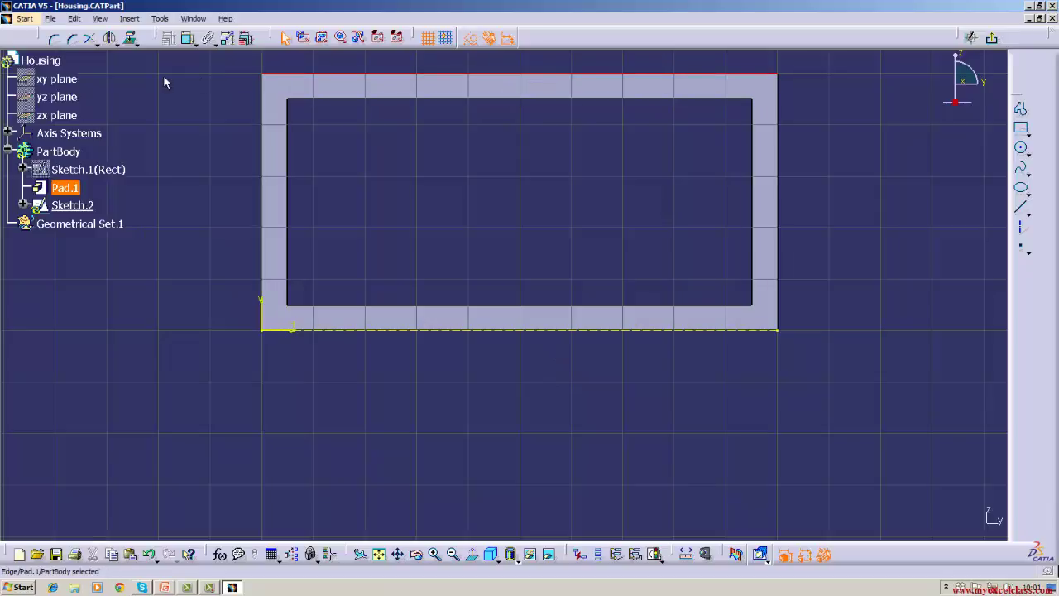
left_click(132, 39)
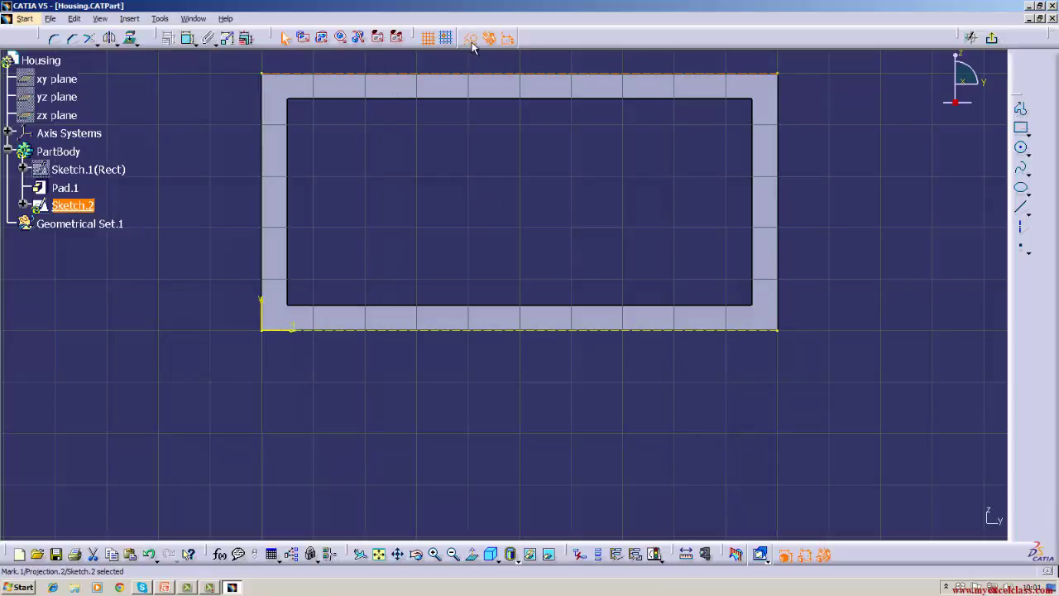
left_click(414, 168)
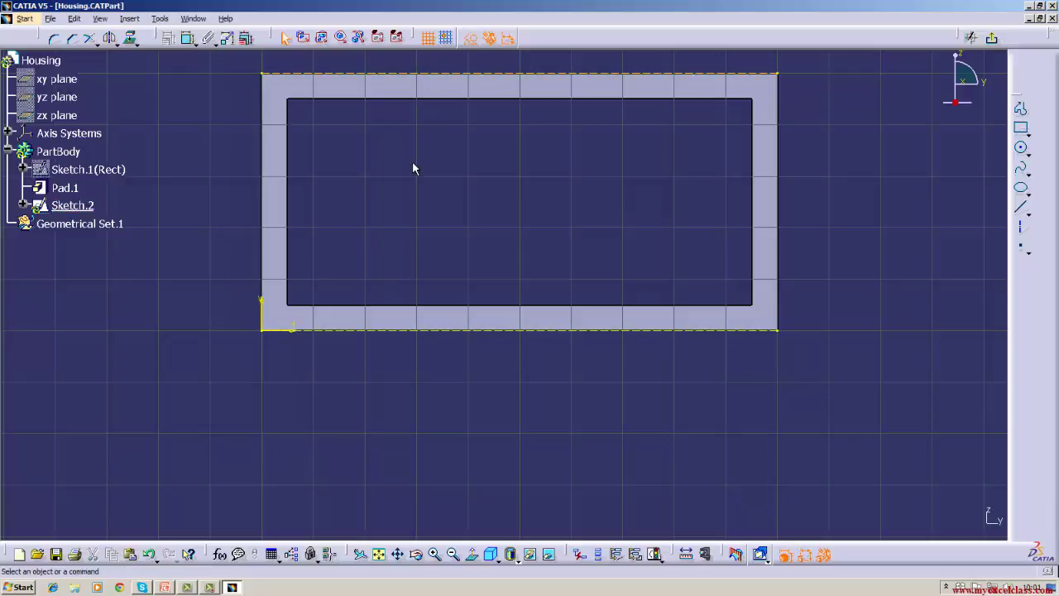
Draw vertical lines along the right and left outer edges, joining the endpoints of the two projected construction lines.
left_click(1020, 210)
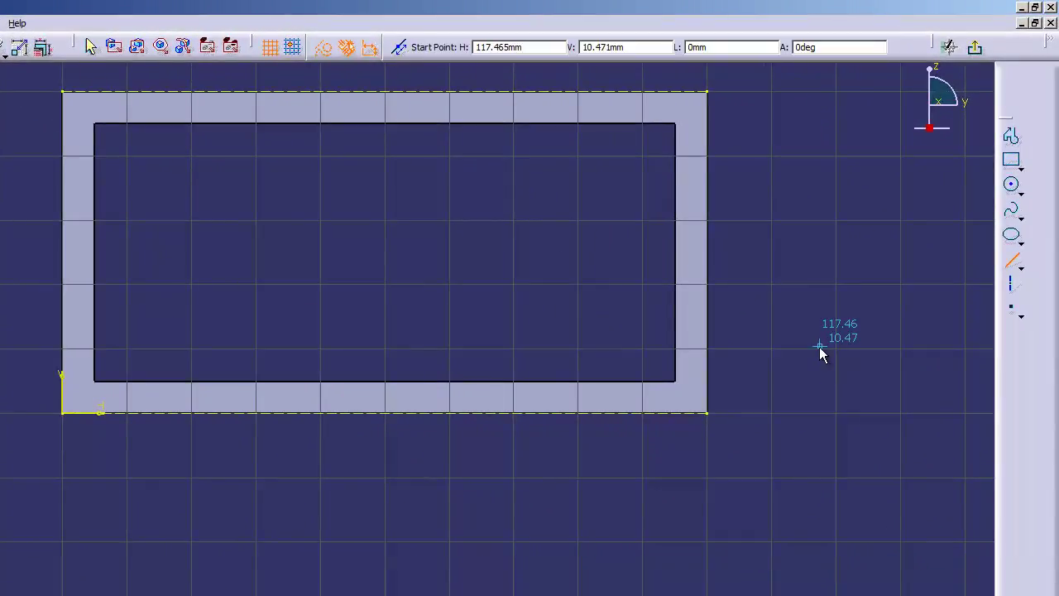
left_click(707, 92)
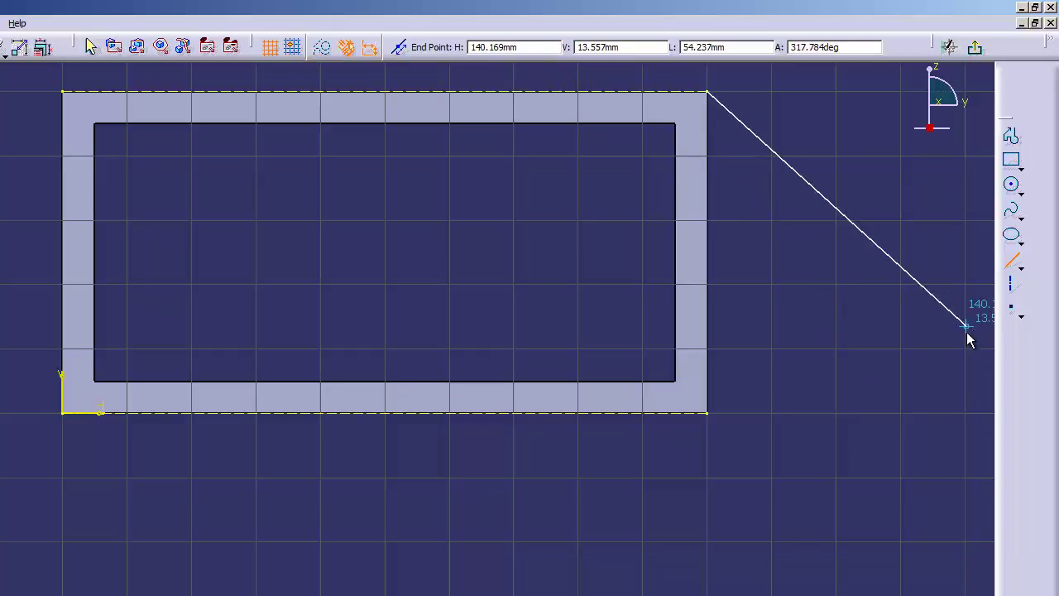
left_click(708, 413)
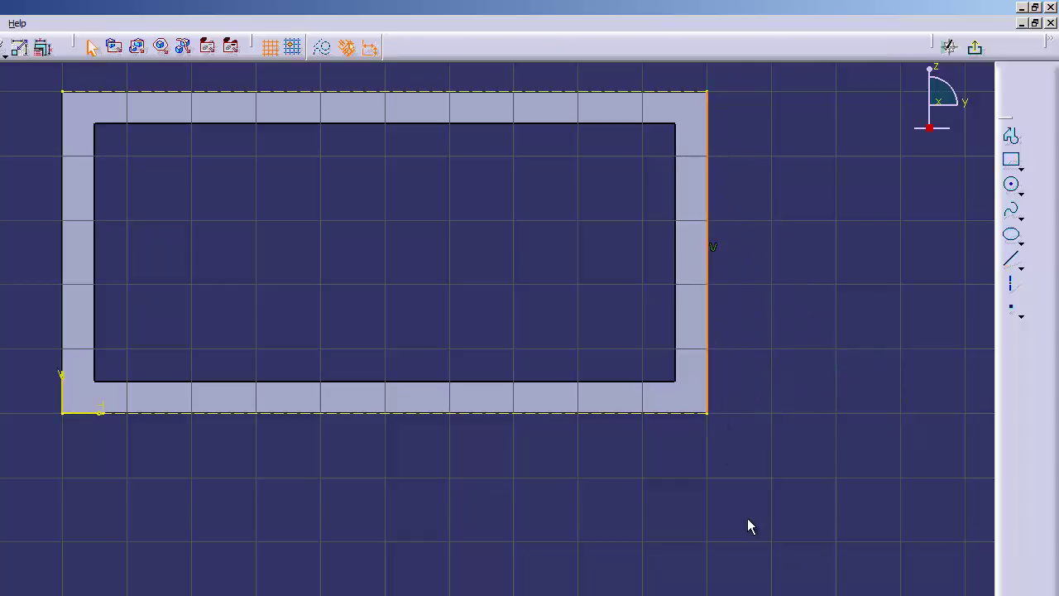
left_click(1011, 260)
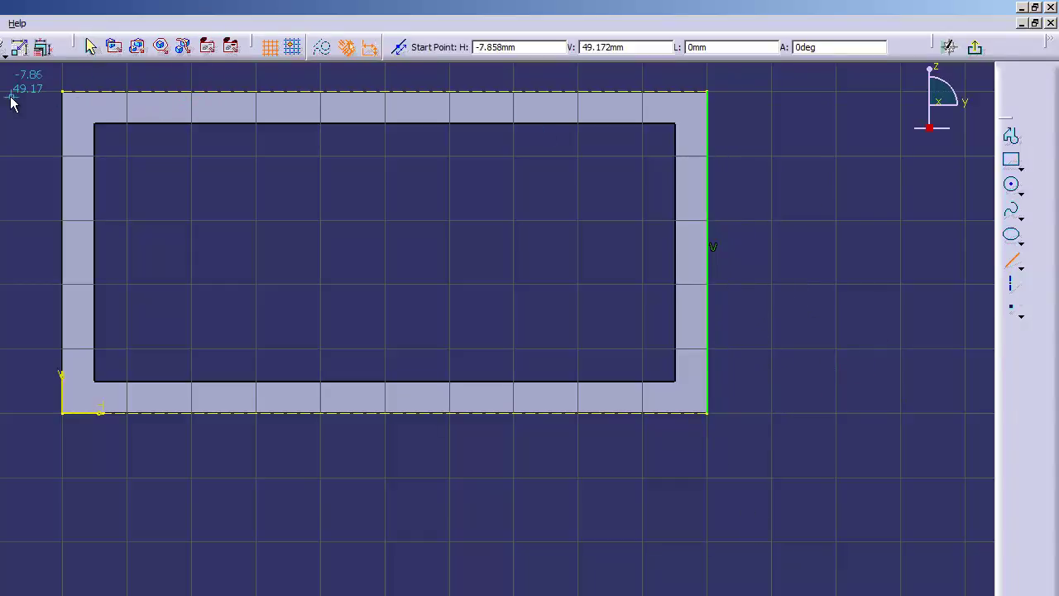
left_click(63, 91)
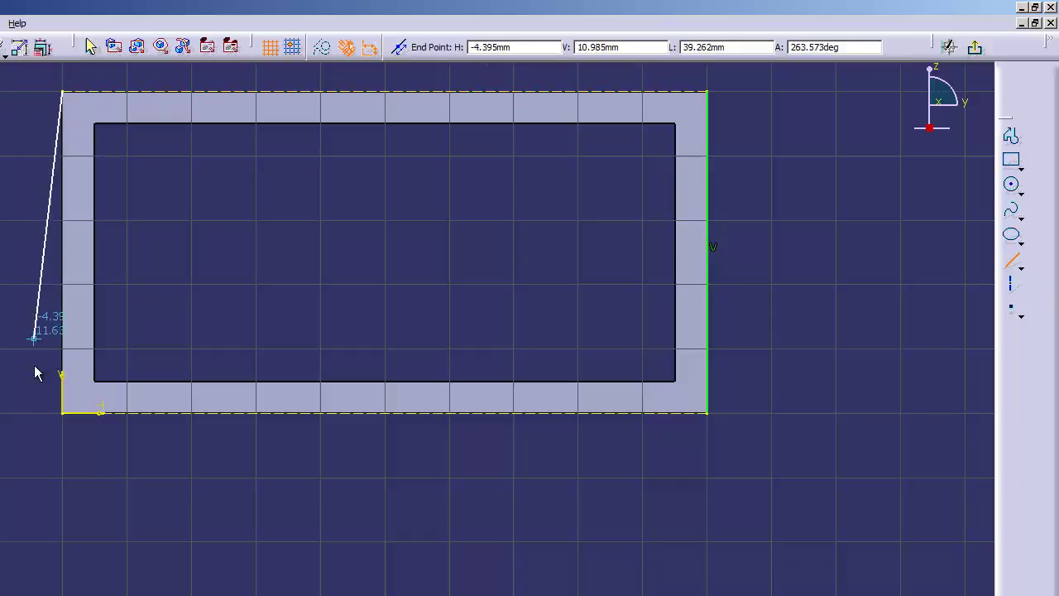
left_click(69, 412)
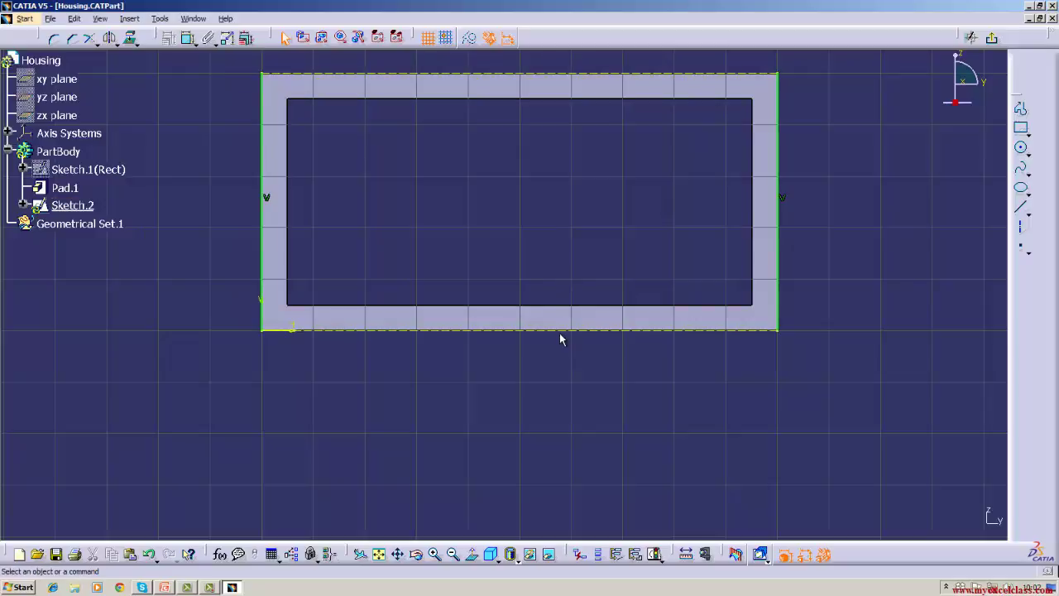
Delete the upper and lower projected construction lines from the sketch.
right_click(579, 79)
left_click(594, 252)
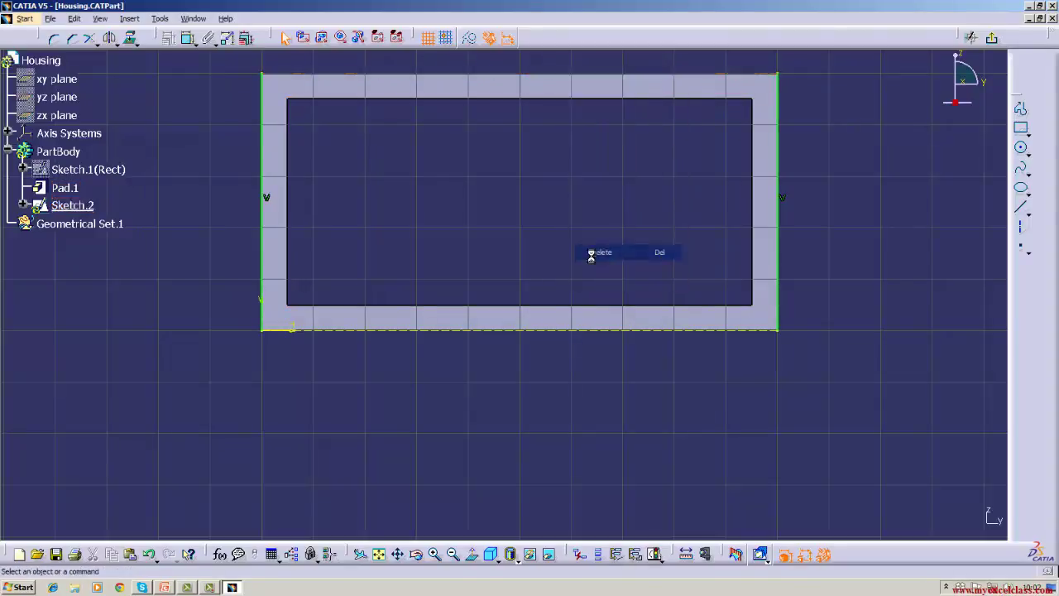
right_click(539, 337)
left_click(554, 508)
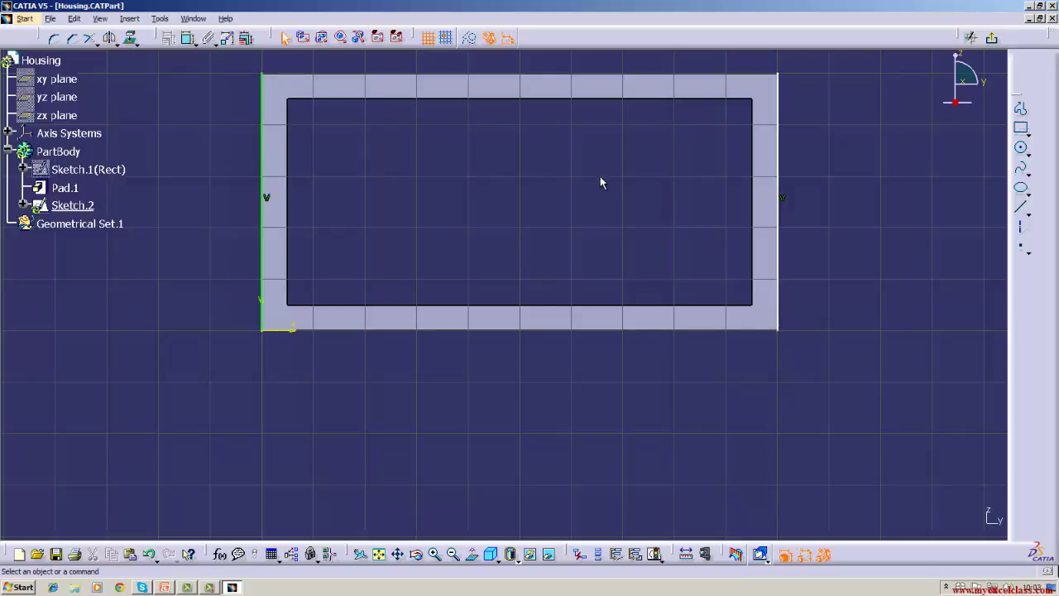
Undo the deletion of both projected construction lines.
left_click(41, 61)
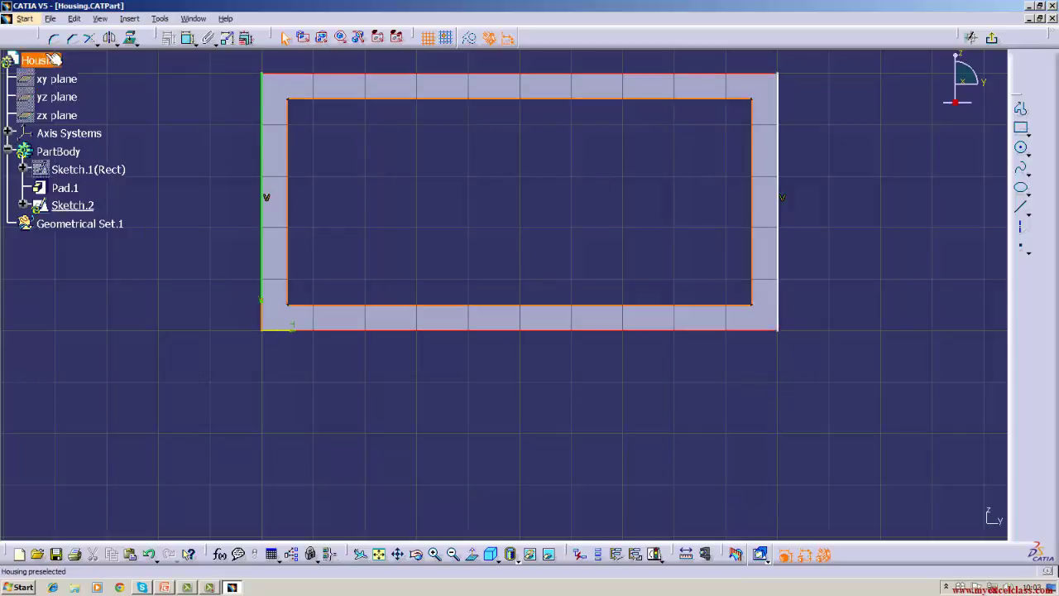
left_click(74, 18)
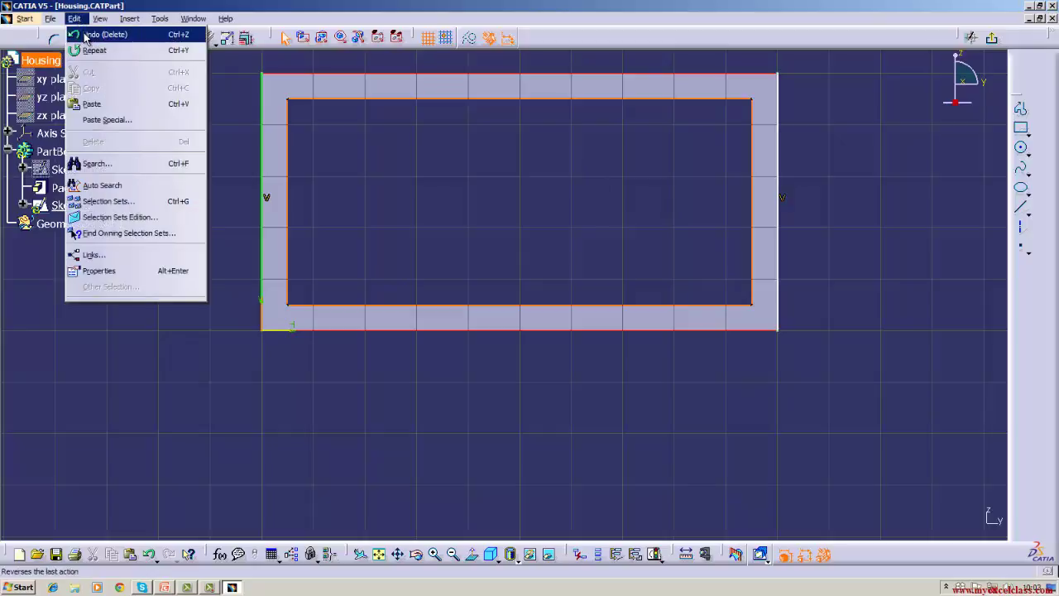
left_click(86, 37)
left_click(74, 18)
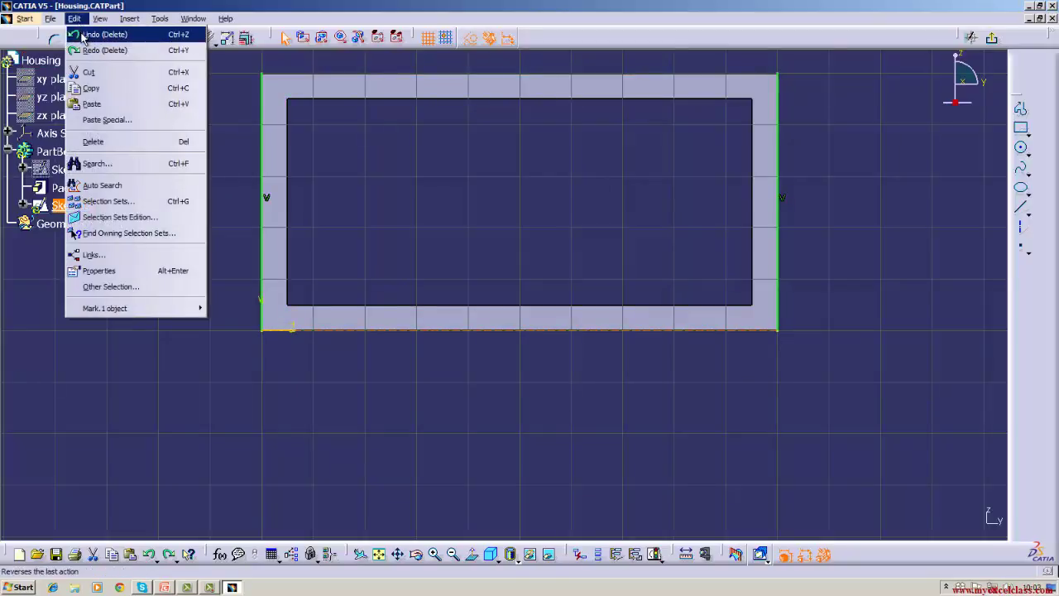
left_click(83, 37)
left_click(201, 219)
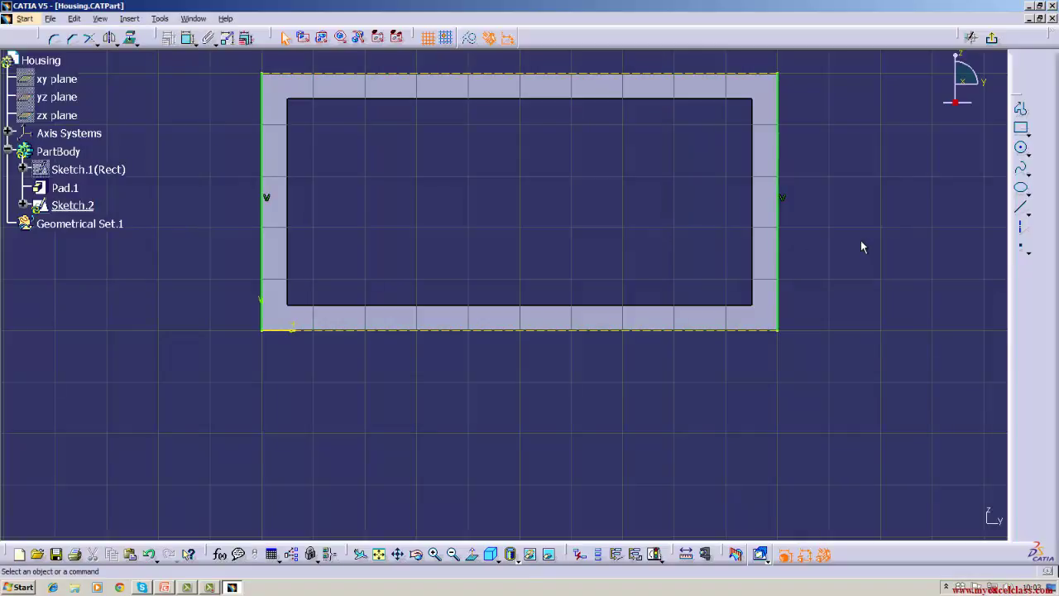
Draw horizontal lines along the lower and upper outer edges from corner to corner, closing the rectangular profile.
left_click(1021, 206)
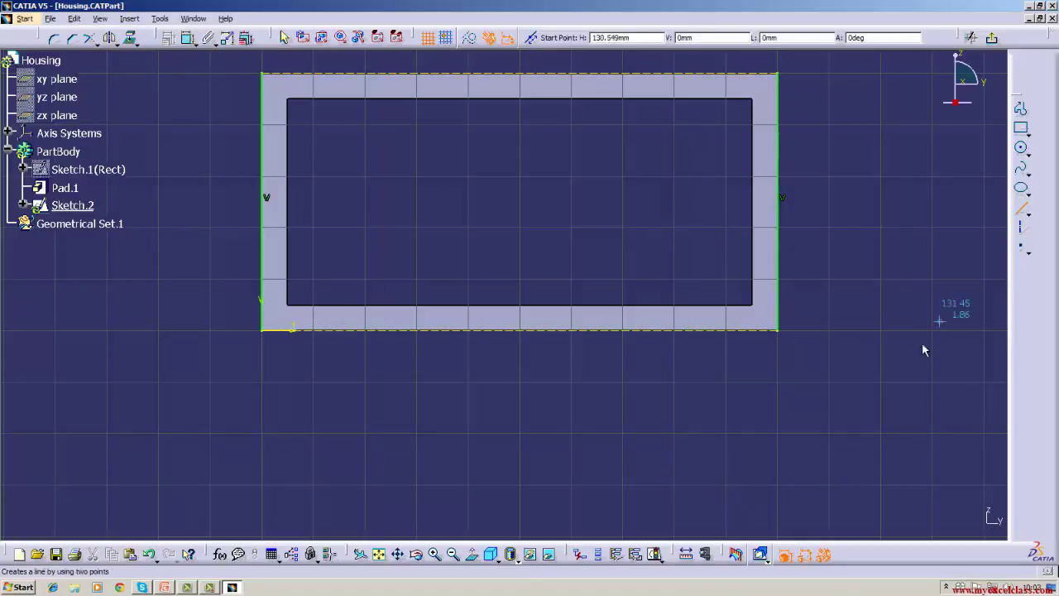
left_click(777, 331)
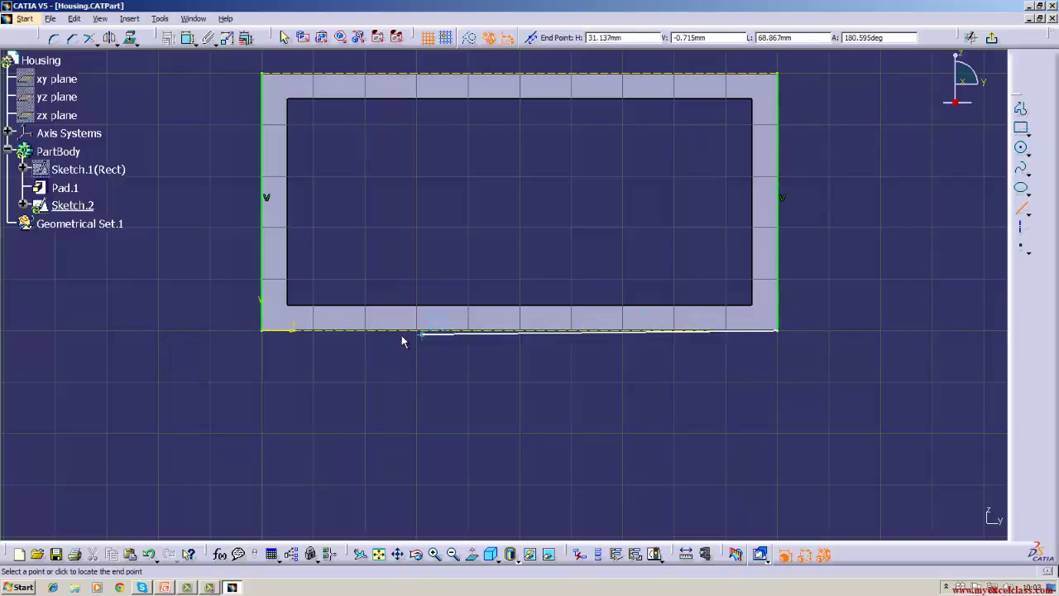
left_click(262, 330)
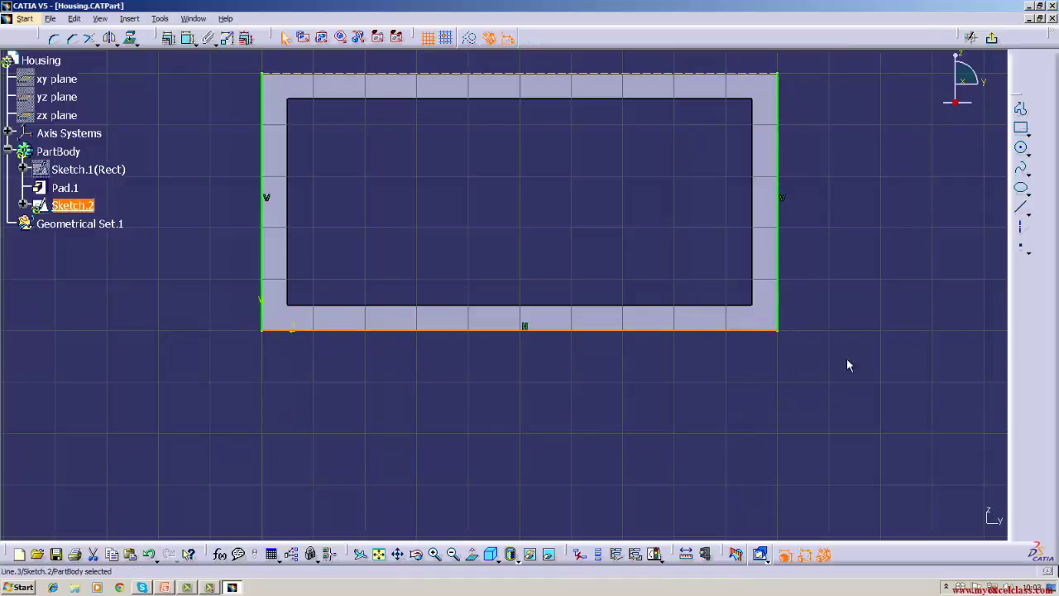
left_click(1021, 207)
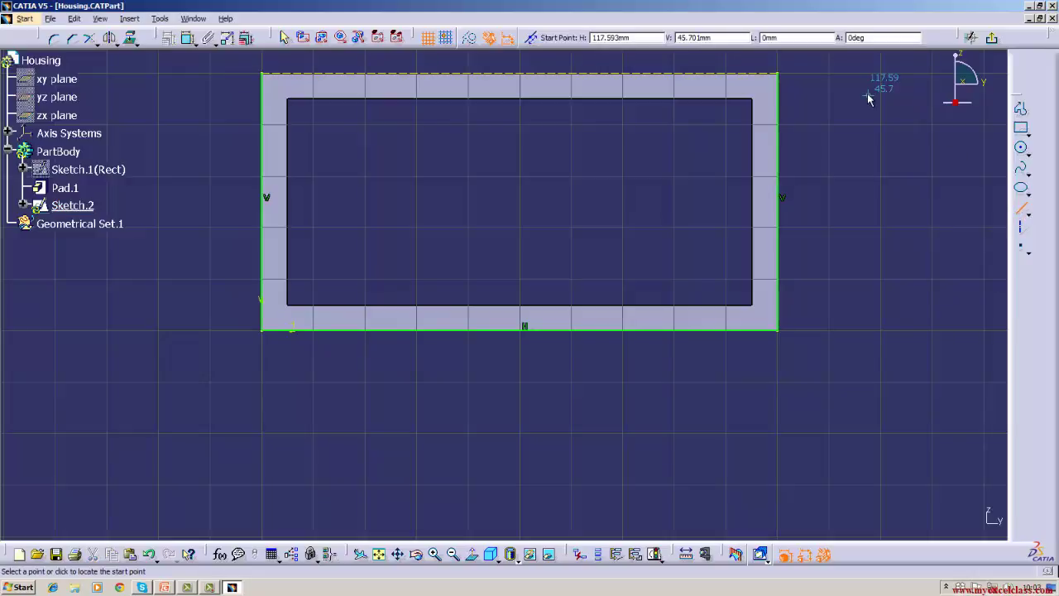
left_click(777, 74)
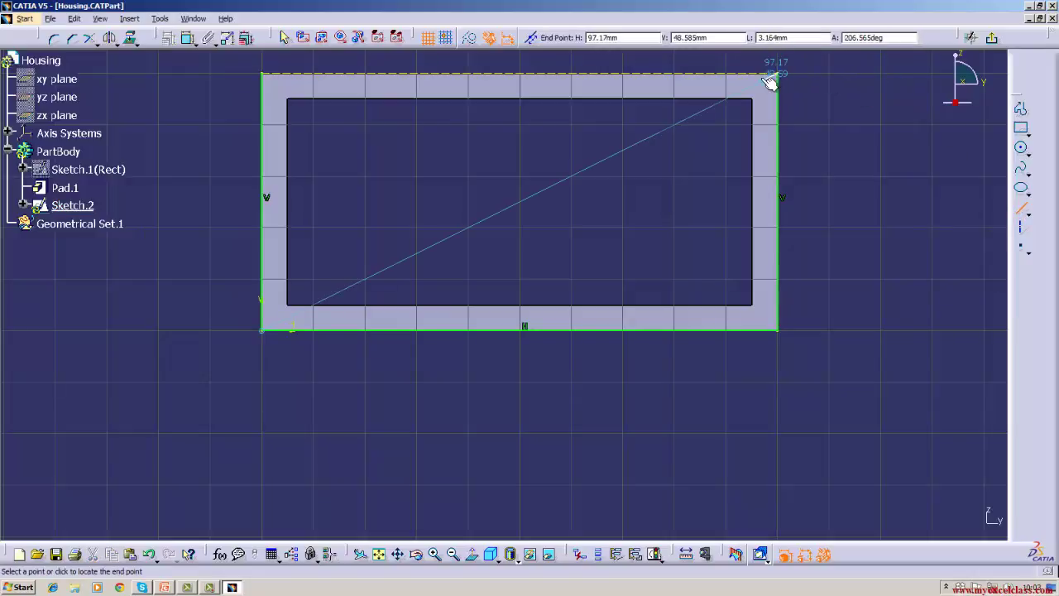
left_click(262, 74)
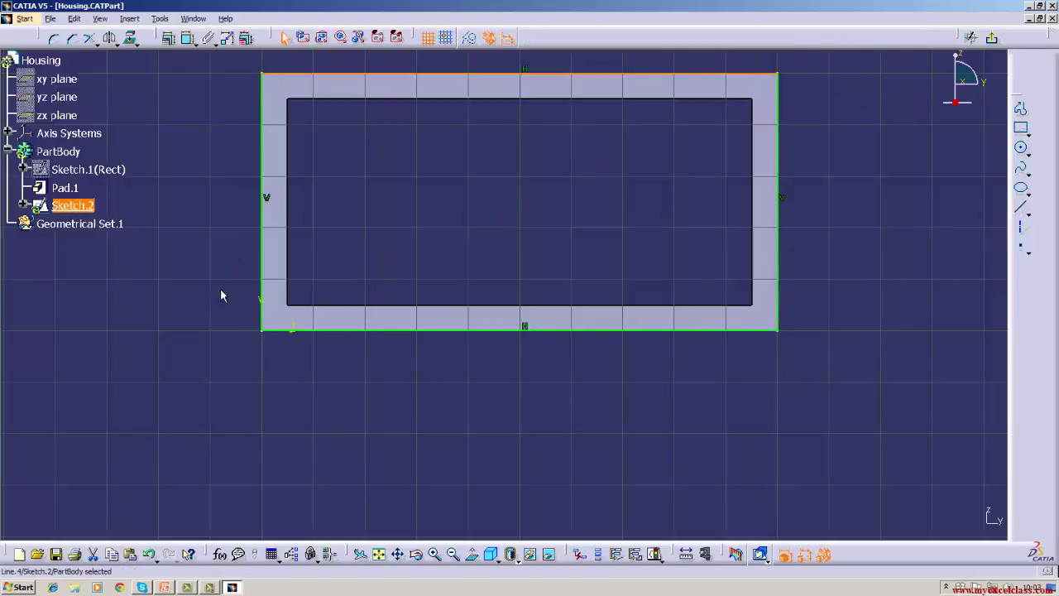
left_click(435, 156)
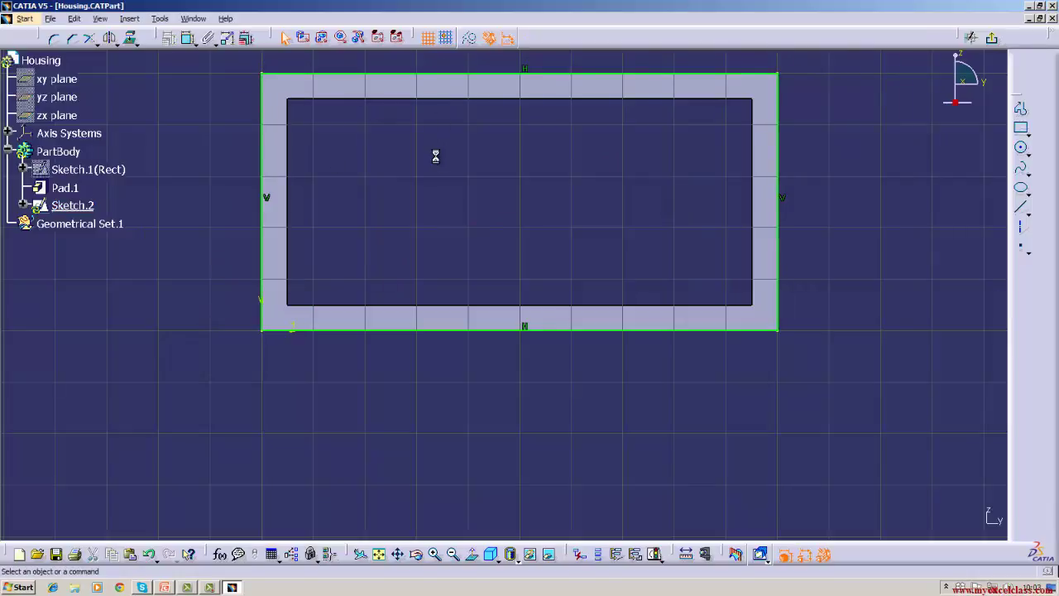
Exit the finished rectangular sketch and return to the 3D part.
left_click(435, 554)
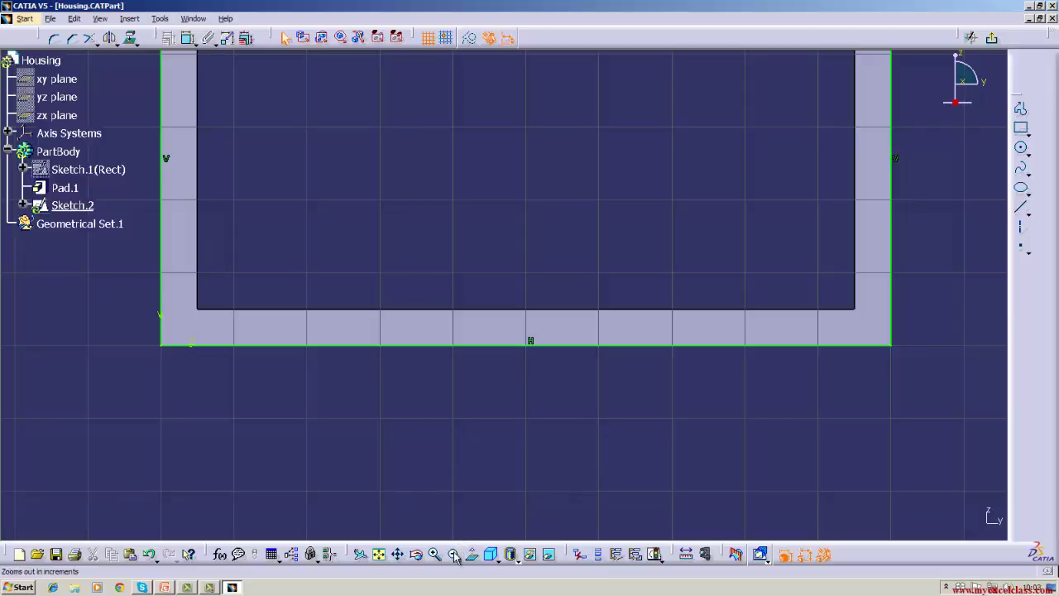
left_click(453, 553)
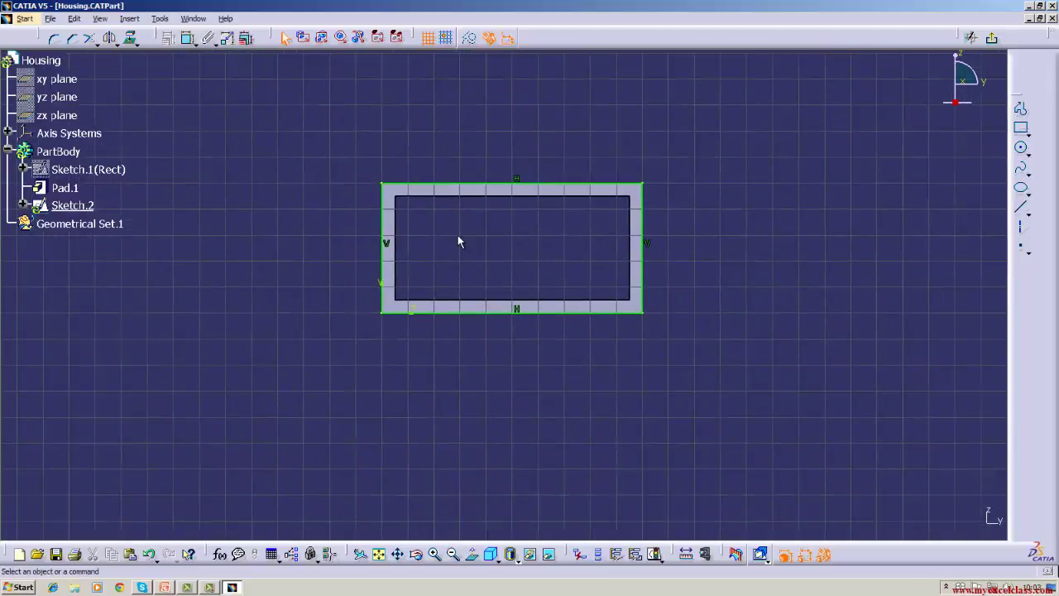
left_click(993, 40)
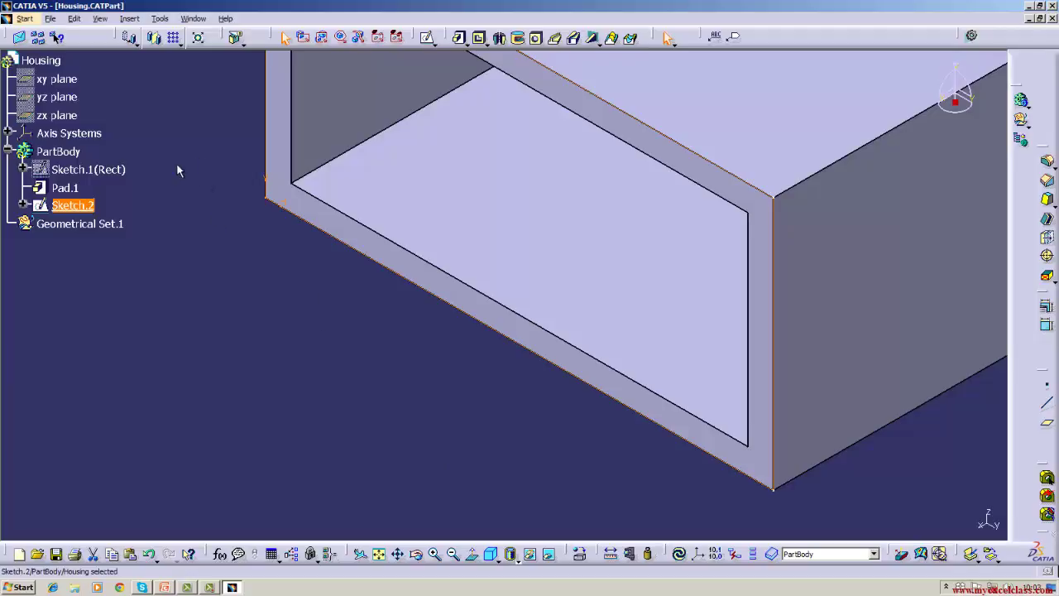
Extrude the rectangular profile at the housing's open end as a 10 mm pad.
left_click(414, 91, "ctrl")
left_click(460, 38)
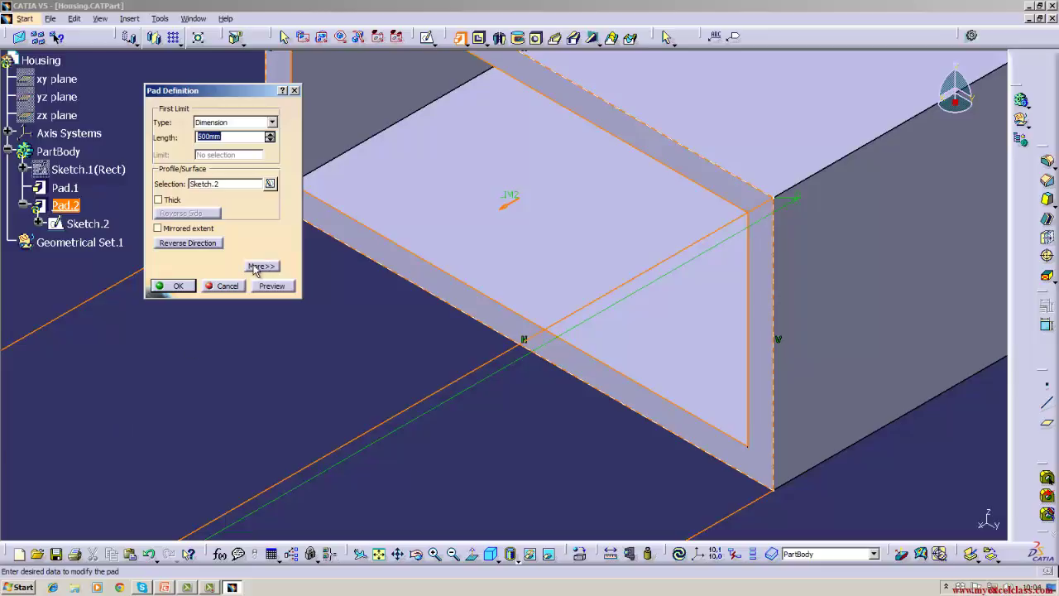
left_click(236, 138)
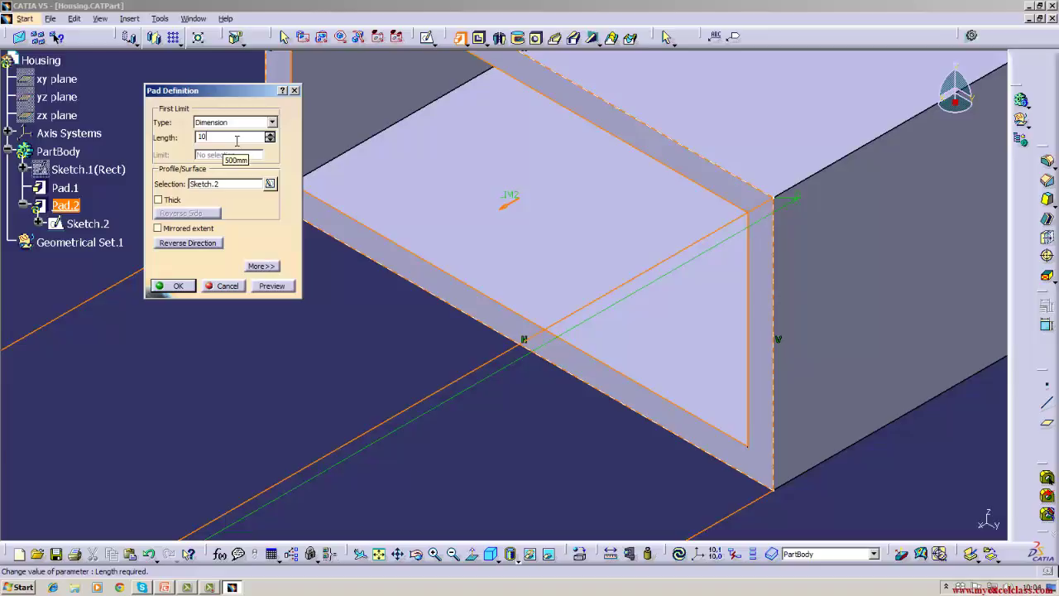
key("Return")
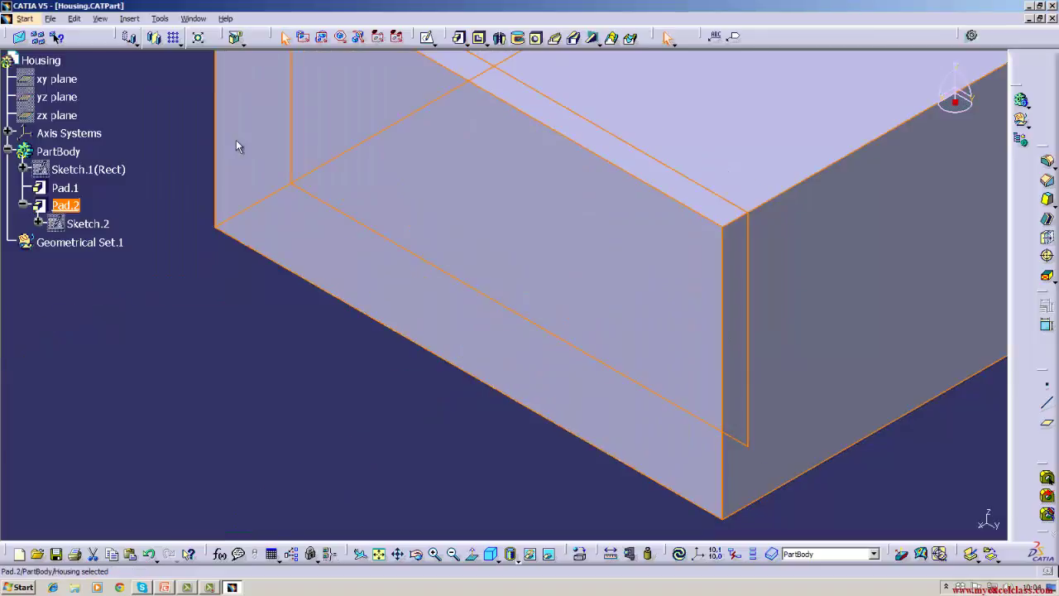
left_click(206, 417)
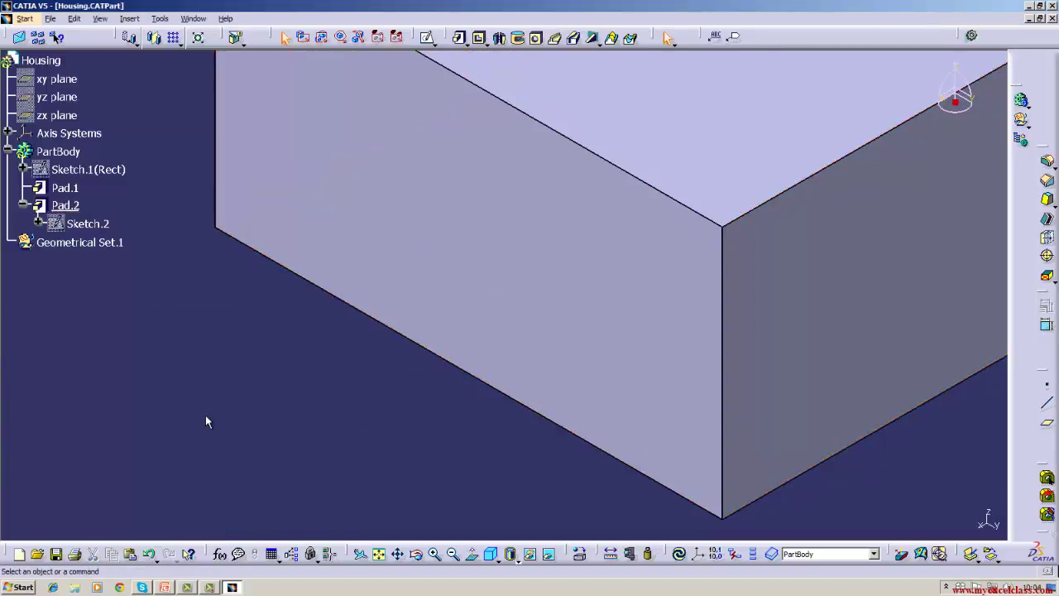
Redefine the 10 mm end pad as a thick pad with Thickness1 of 0 mm and Thickness2 of 5 mm.
right_click(66, 207)
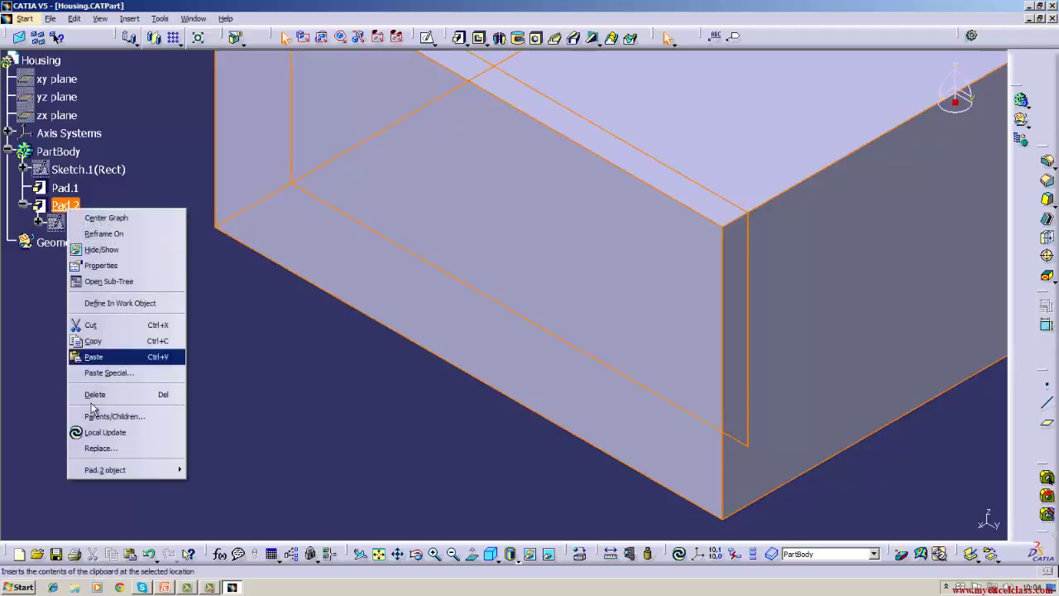
mouse_move(165, 469)
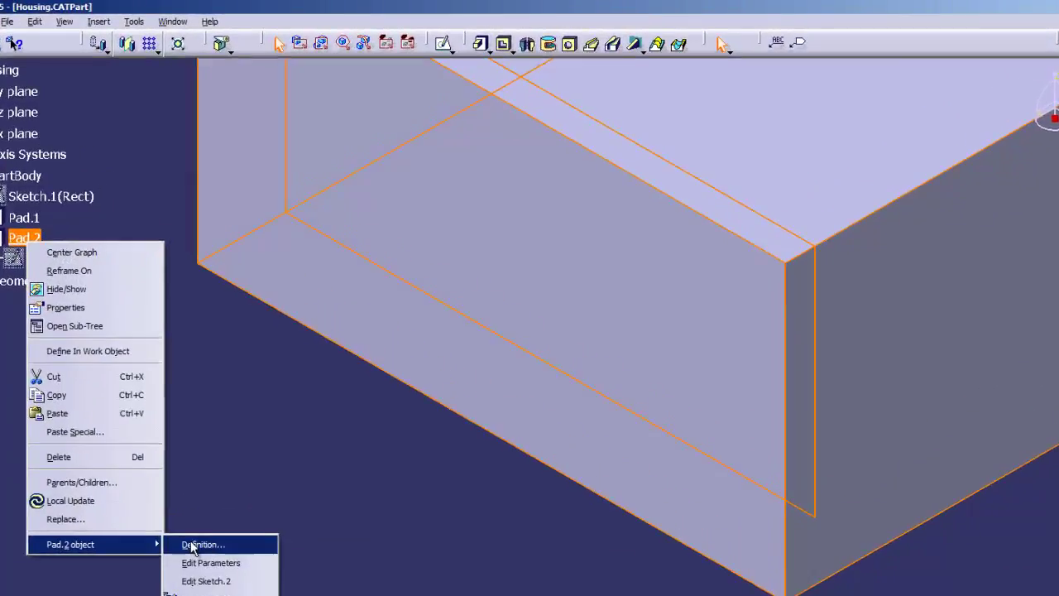
left_click(199, 545)
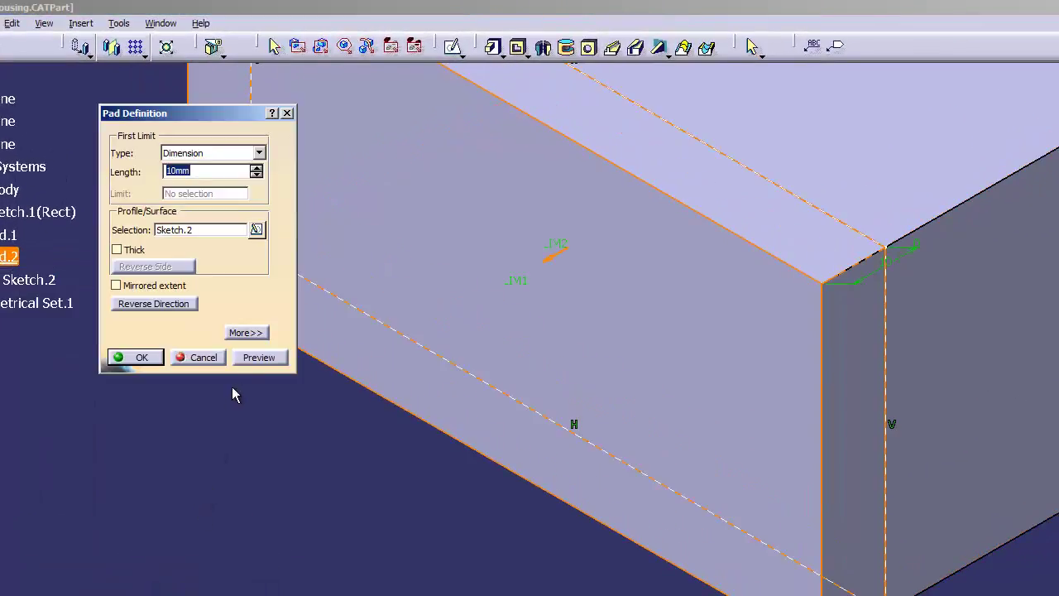
left_click(250, 334)
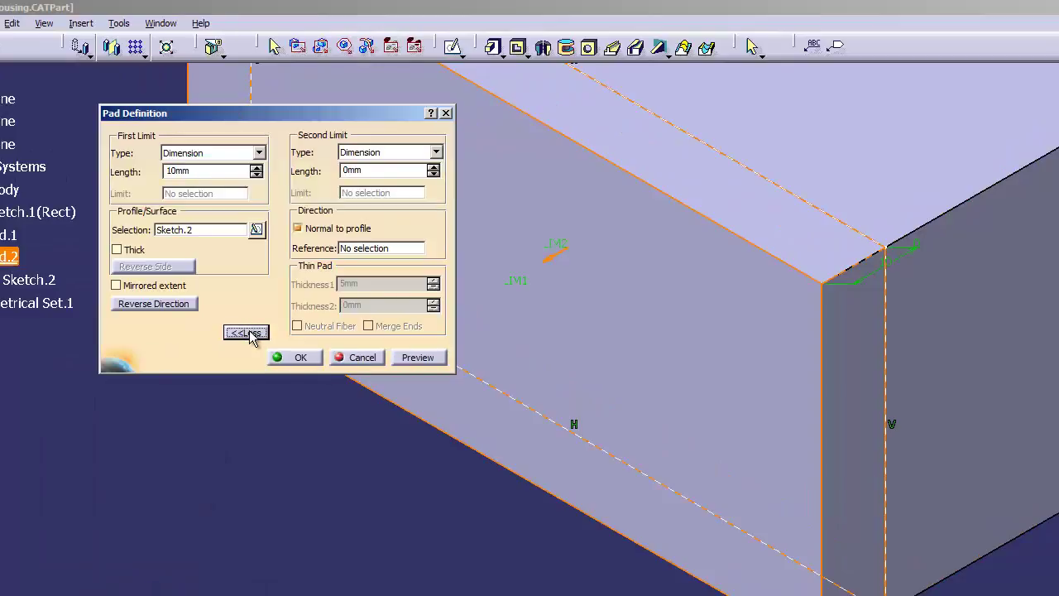
left_click(128, 251)
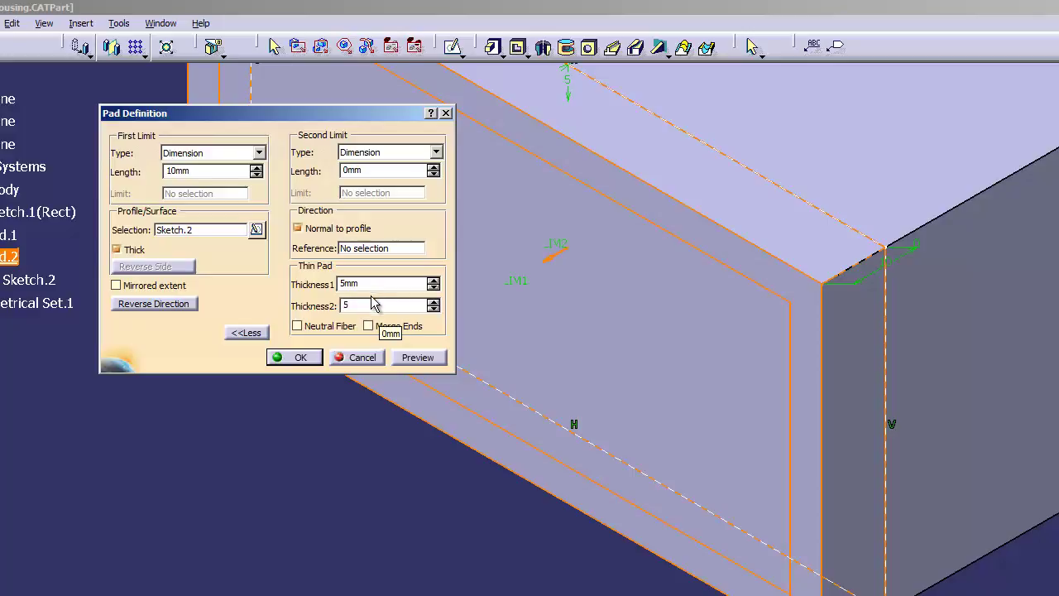
left_click(369, 284)
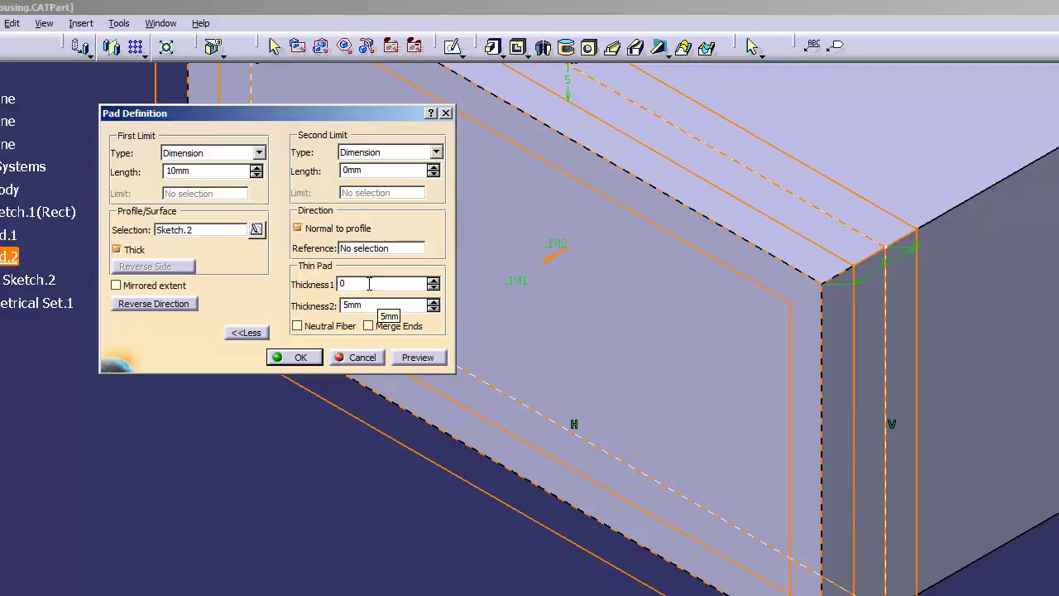
left_click(286, 357)
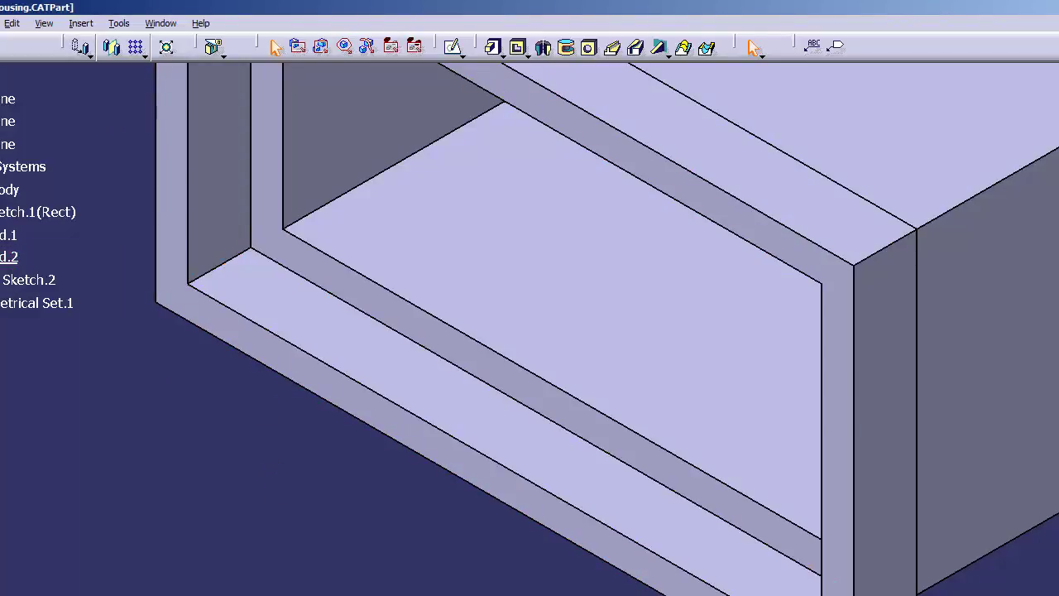
Set the end pad's Thickness2 to 20 mm to widen the flange outward.
left_click(44, 23)
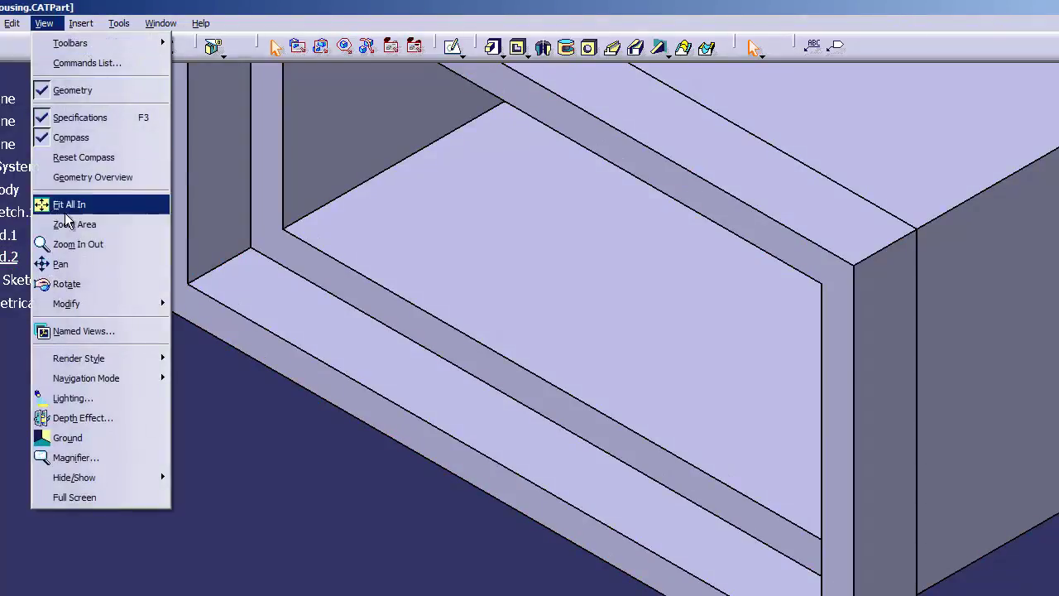
left_click(64, 204)
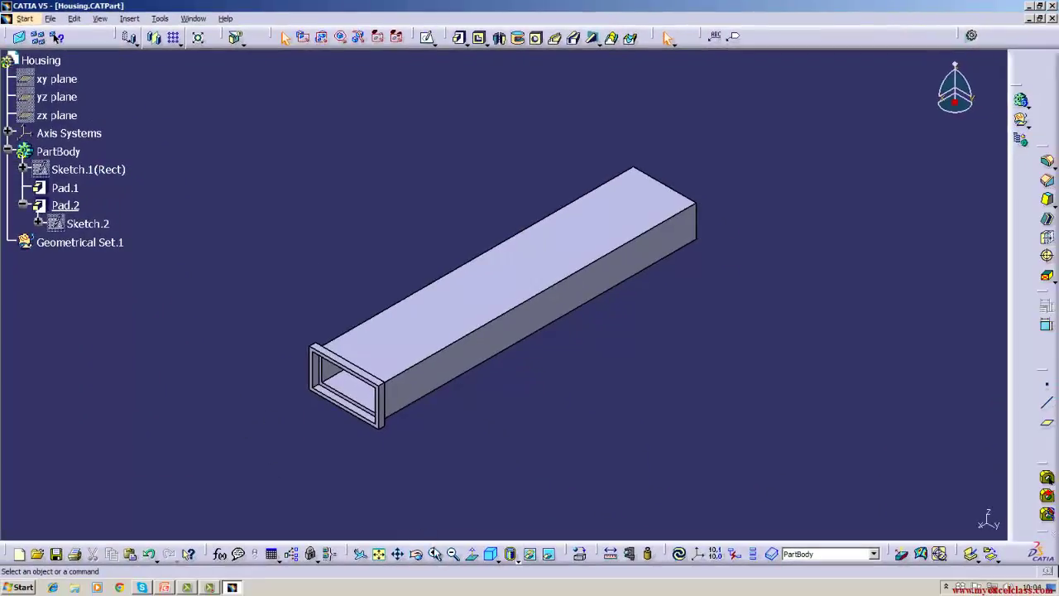
left_click(416, 559)
left_click_drag(416, 513, 496, 467)
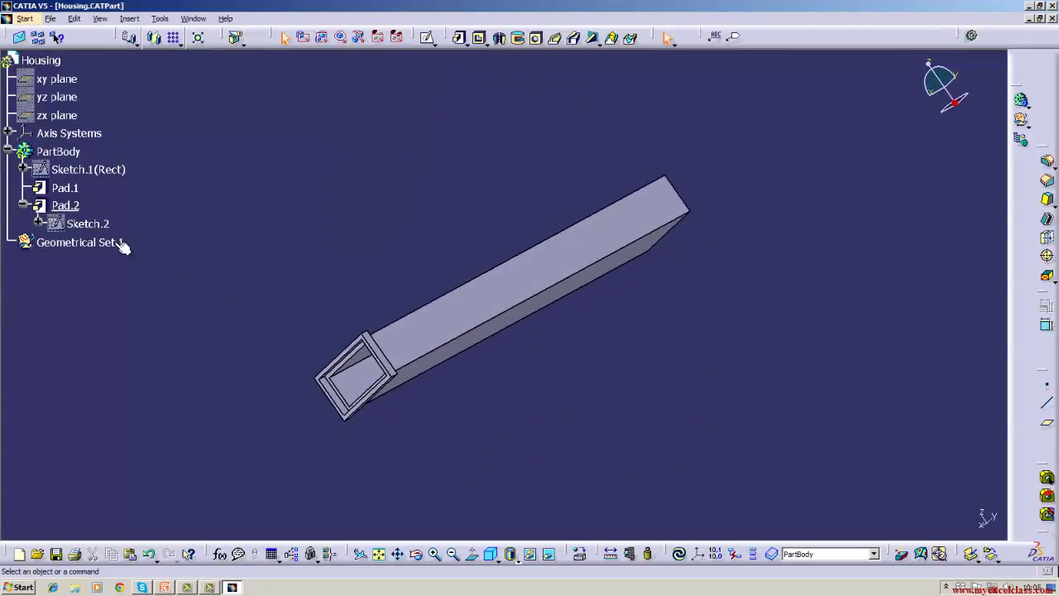
right_click(66, 205)
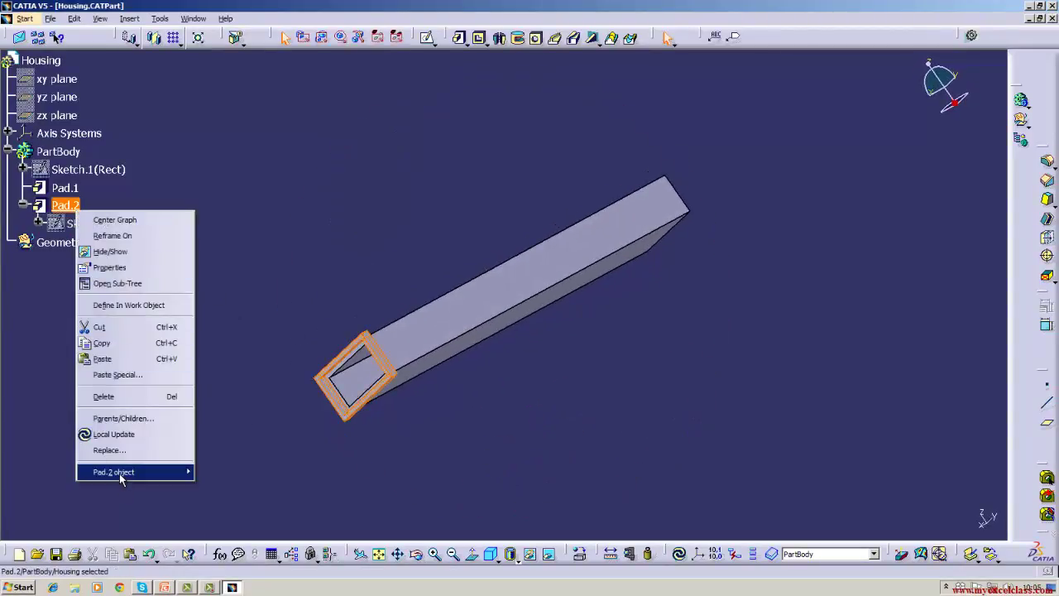
mouse_move(122, 473)
left_click(234, 472)
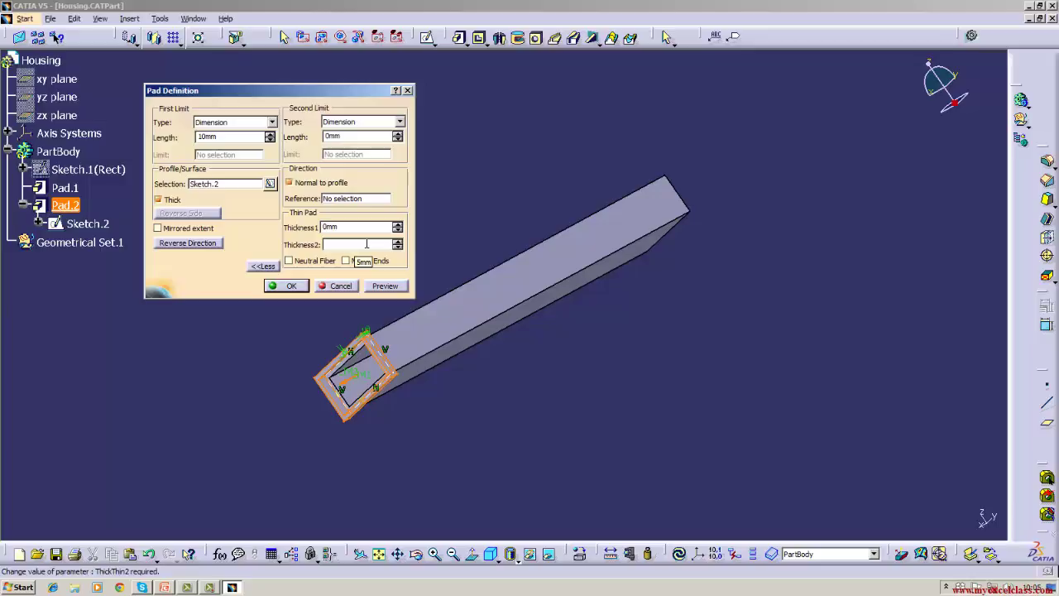
left_click(366, 243)
type("20")
key("Return")
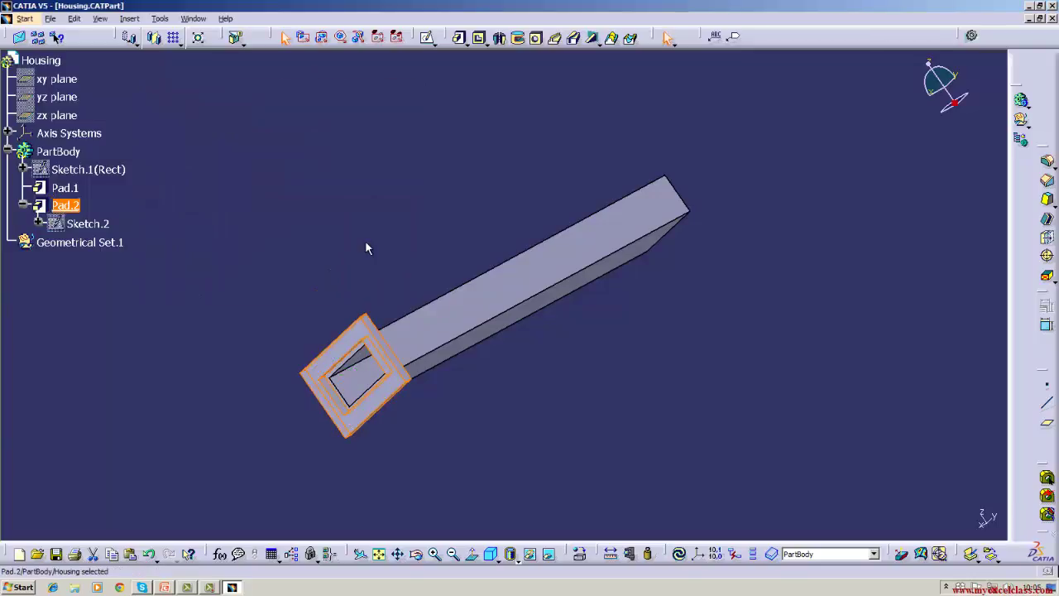
Set the end pad's Thickness1 to 5 mm so the flange extends inward over the housing wall.
left_click(416, 553)
left_click_drag(418, 478, 499, 427)
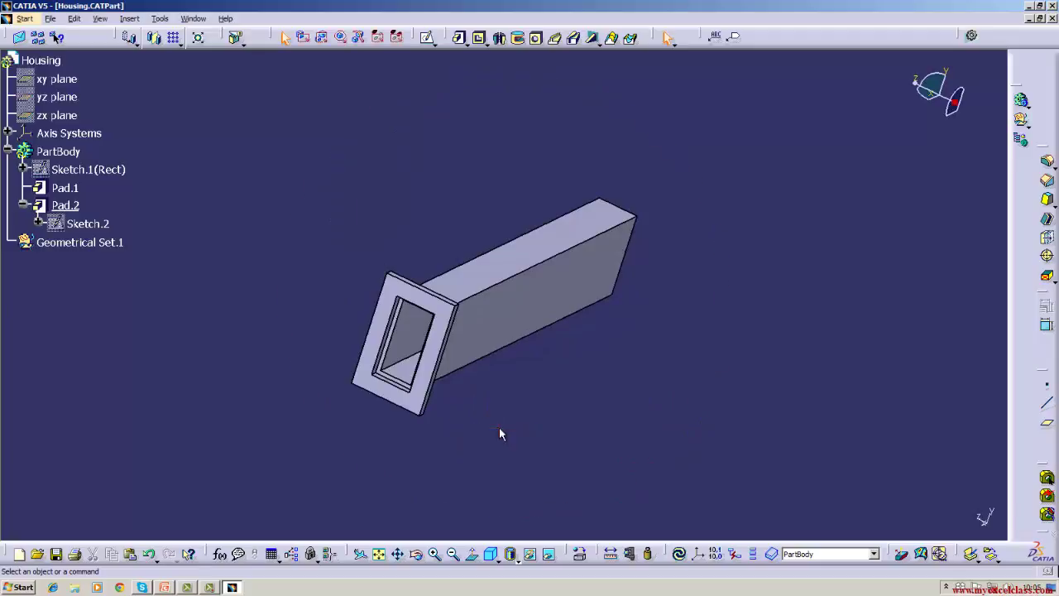
left_click(434, 553)
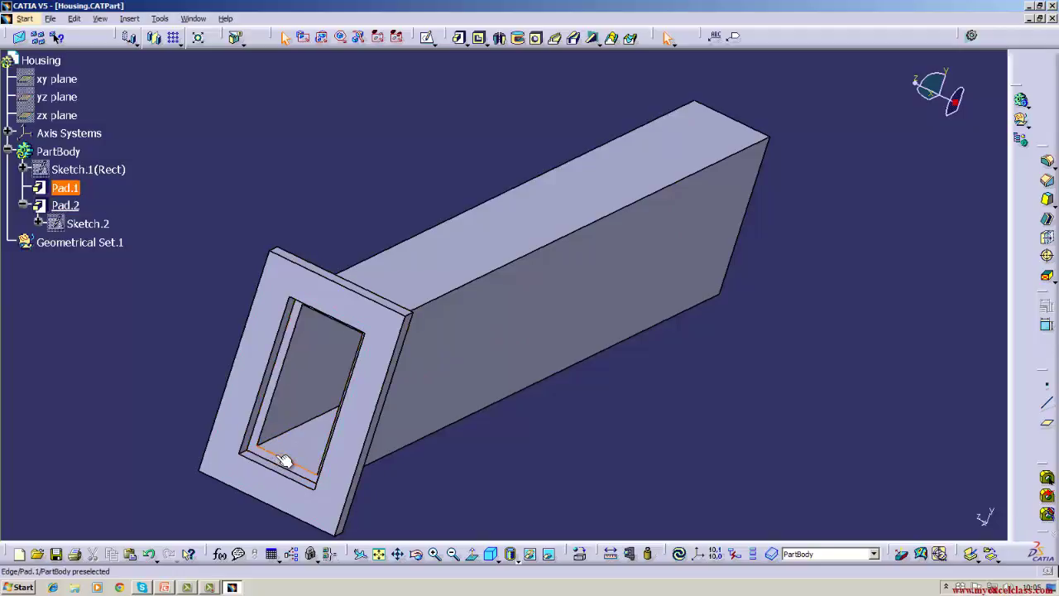
right_click(65, 205)
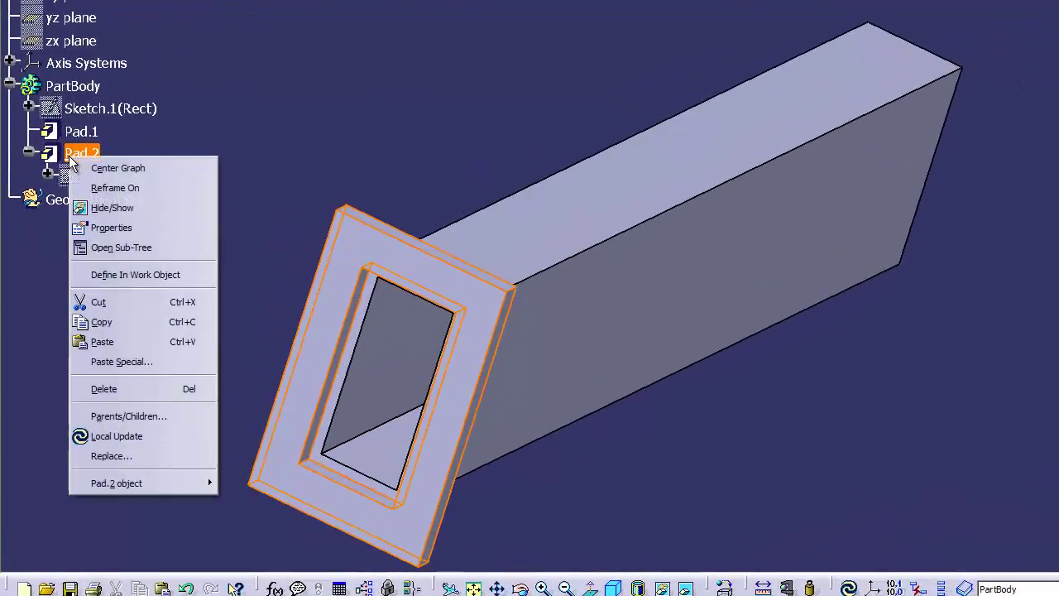
mouse_move(198, 483)
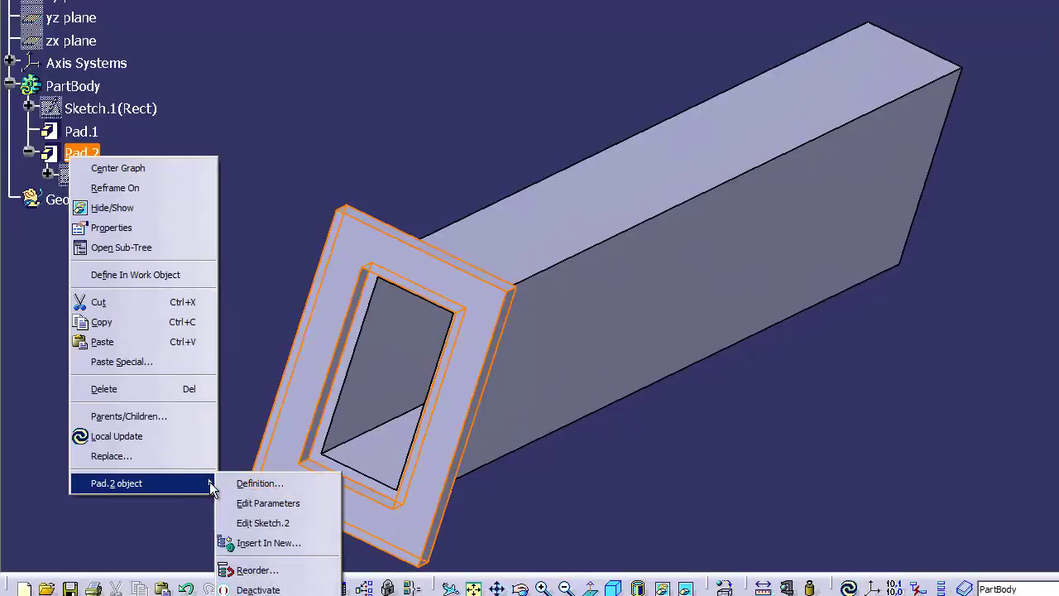
left_click(257, 484)
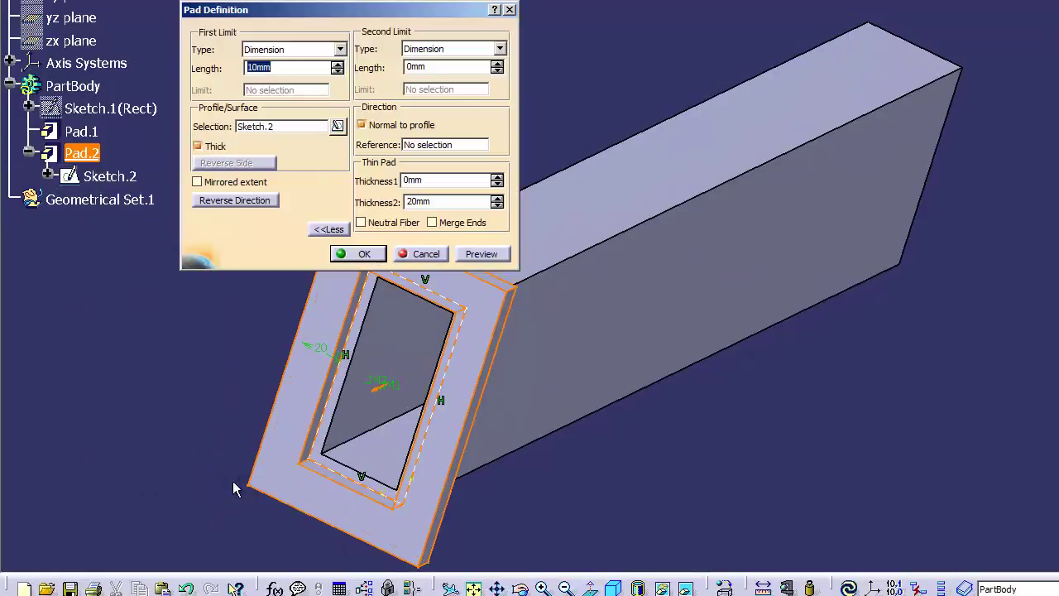
left_click(462, 181)
key("BackSpace")
key("BackSpace")
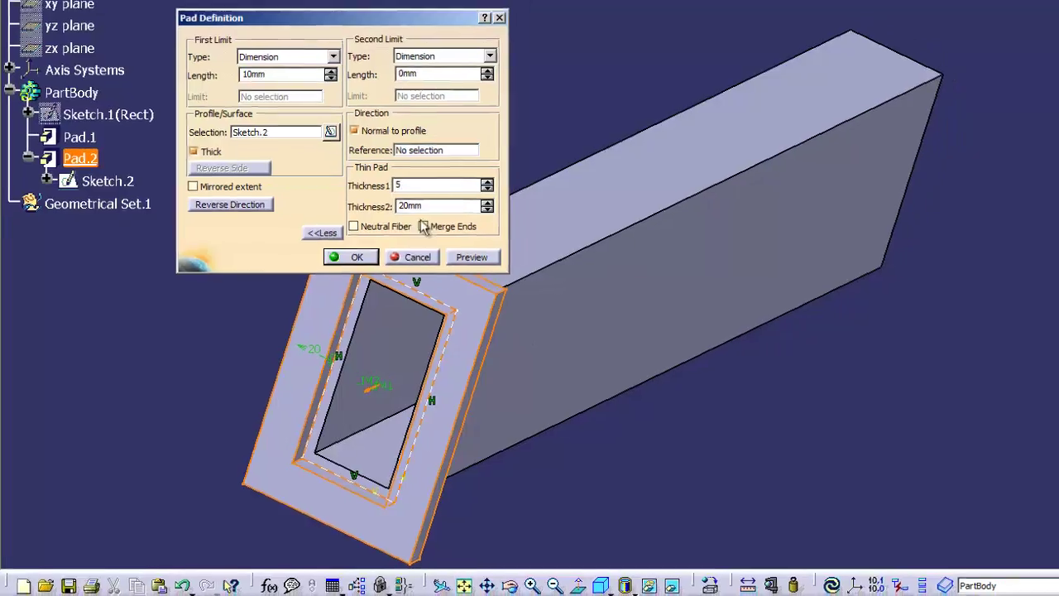
left_click(358, 253)
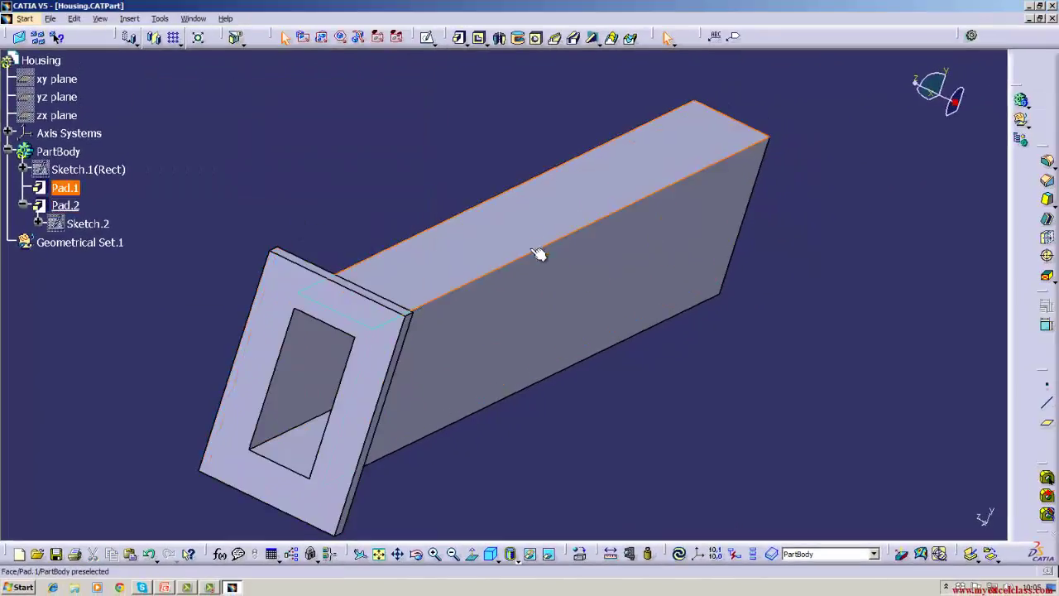
Examine the flanged housing from another angle and in a fitted isometric view.
left_click(492, 491)
left_click(416, 553)
left_click_drag(439, 471, 522, 447)
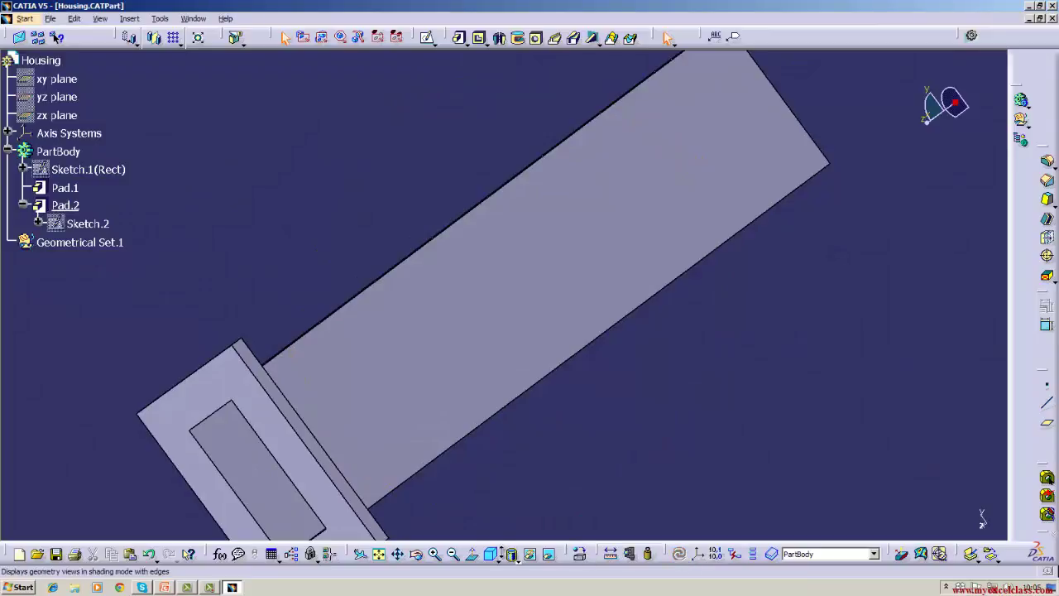
left_click(493, 555)
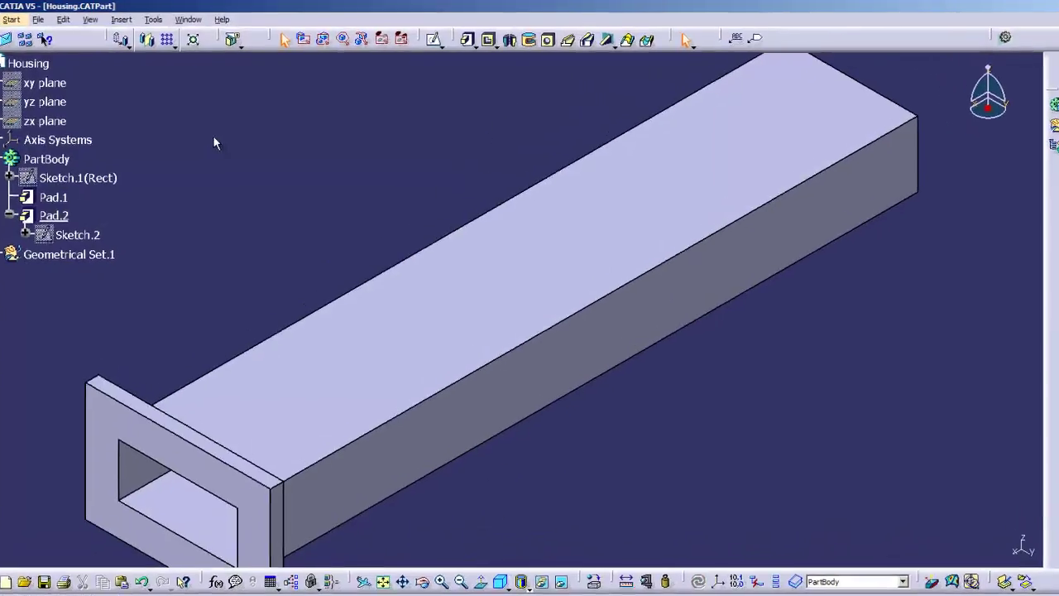
left_click(89, 19)
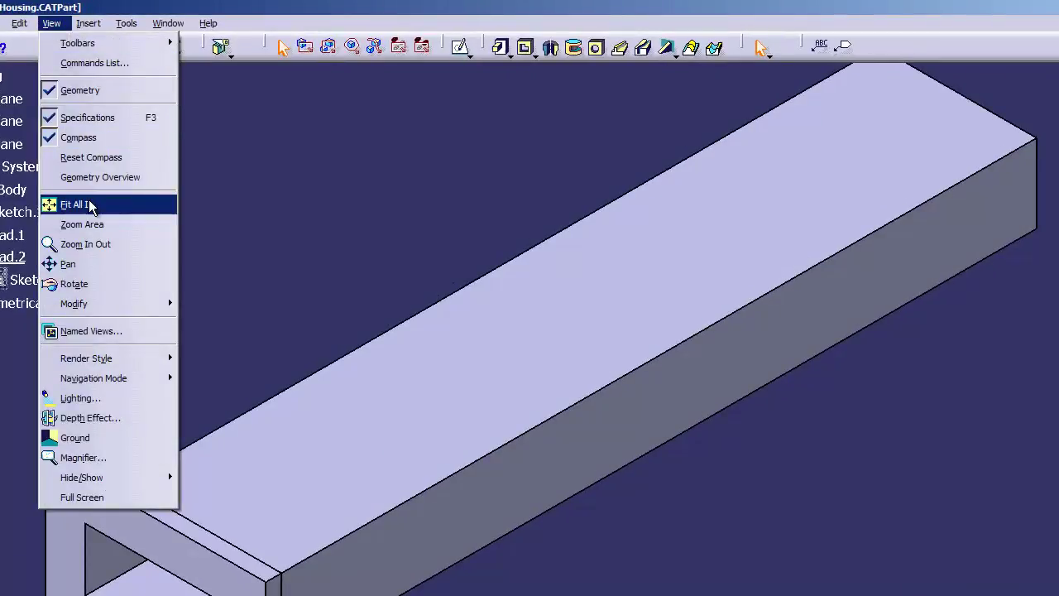
left_click(78, 204)
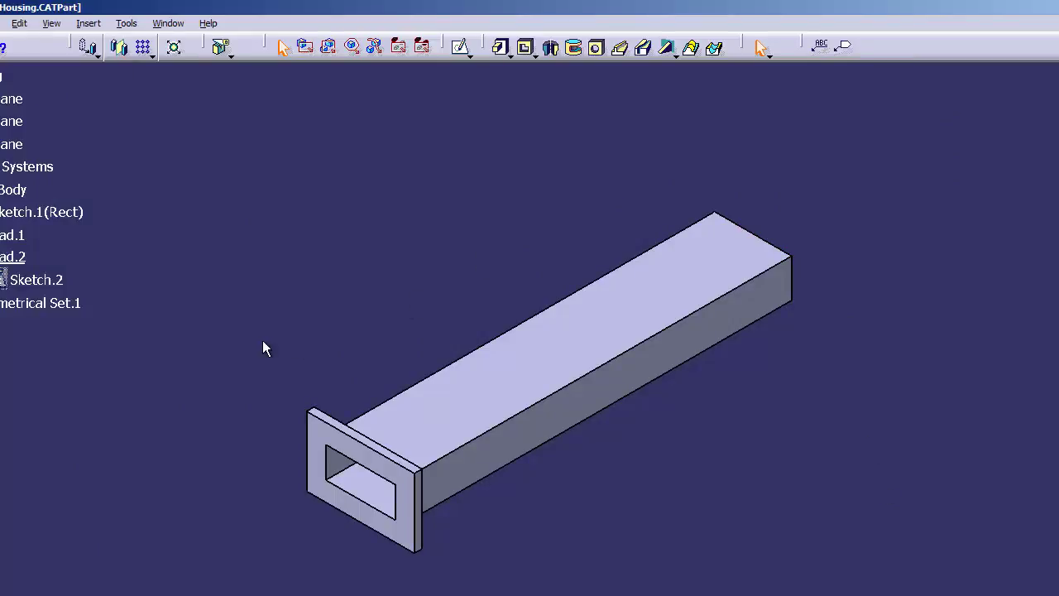
left_click(42, 280)
left_click(769, 259)
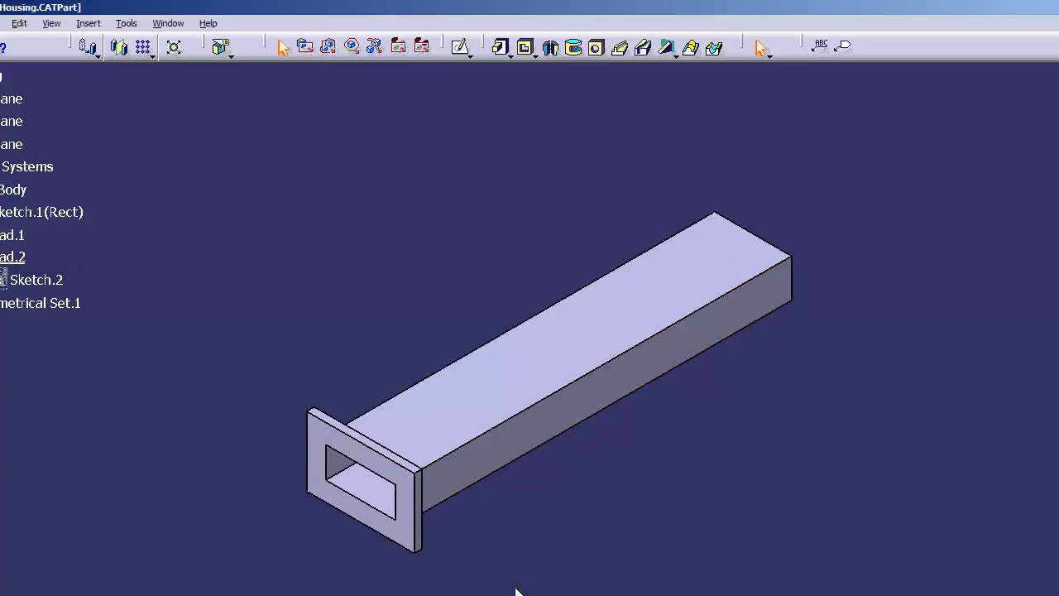
Check the length and wall thickness in the definition of the long housing pad, Pad.1.
left_click(630, 553)
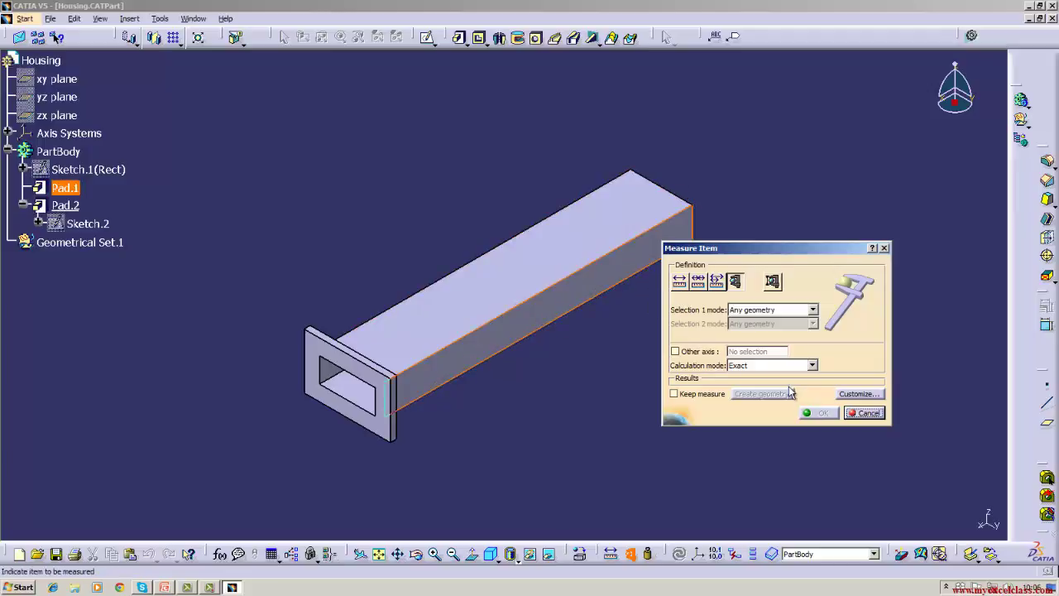
left_click(860, 413)
right_click(64, 188)
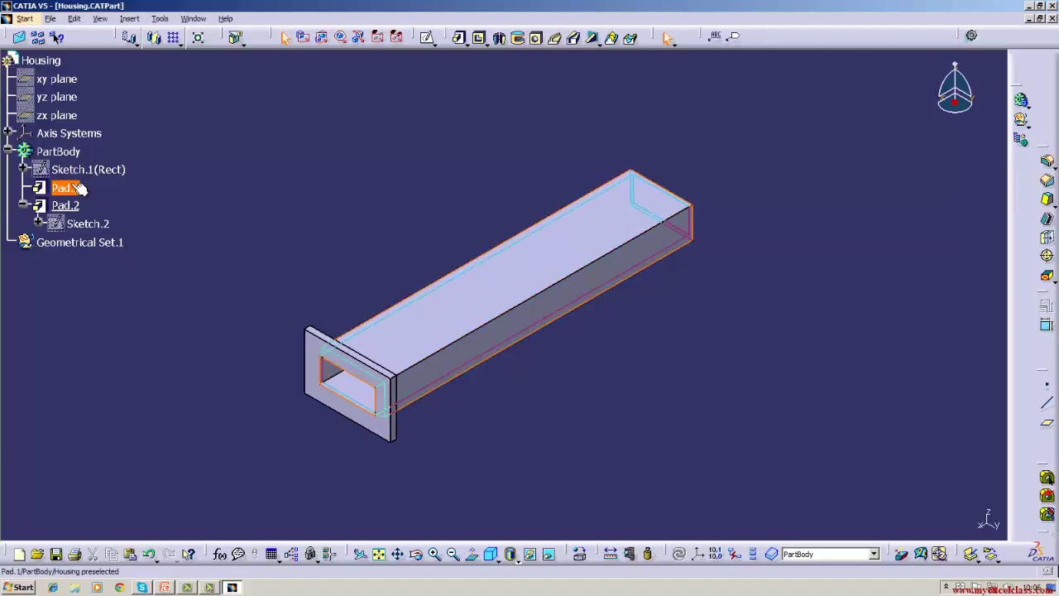
mouse_move(94, 447)
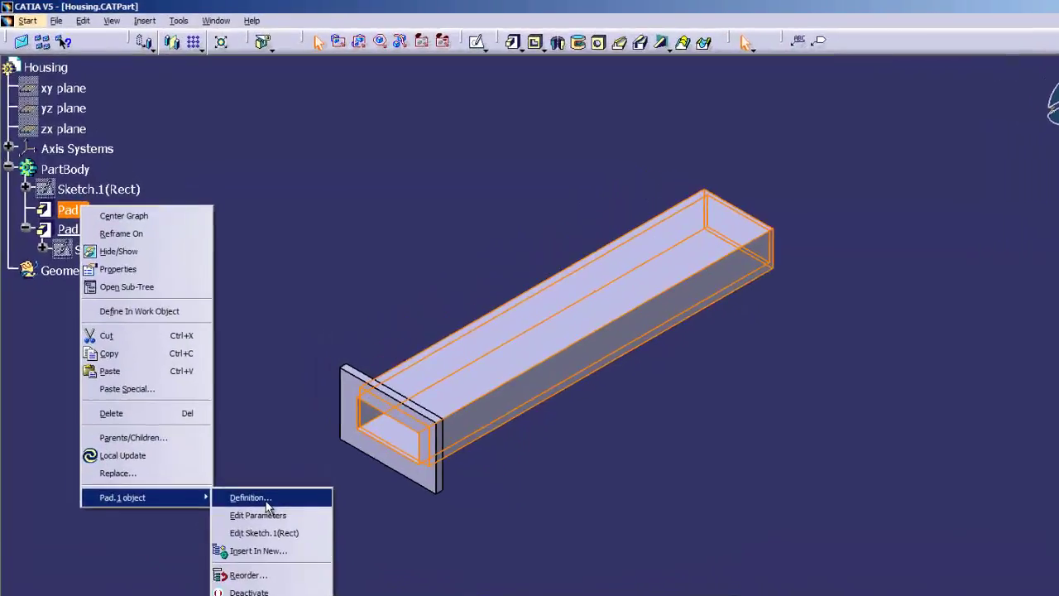
left_click(211, 447)
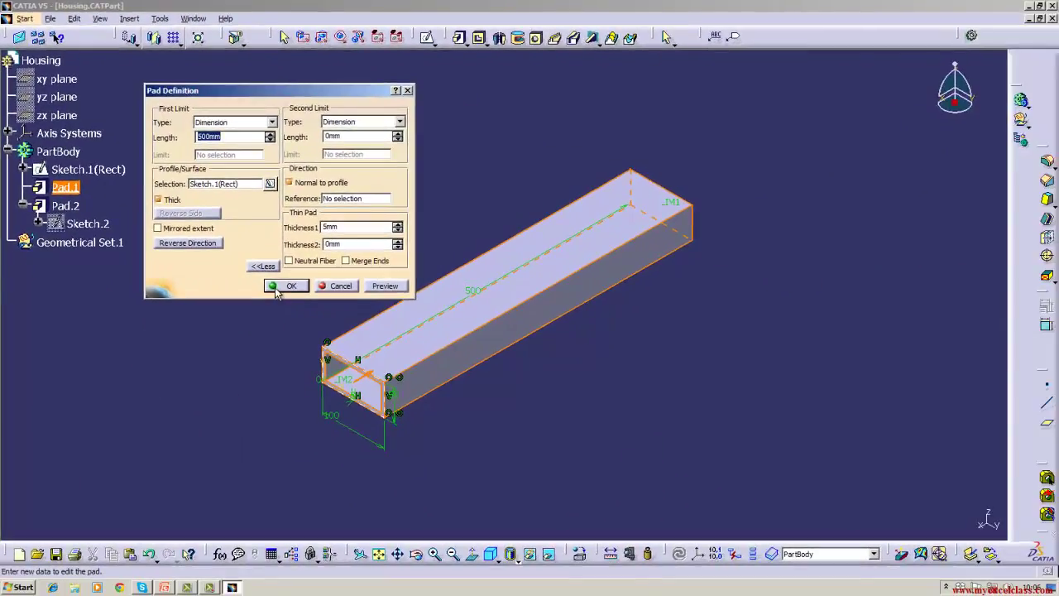
left_click(354, 357)
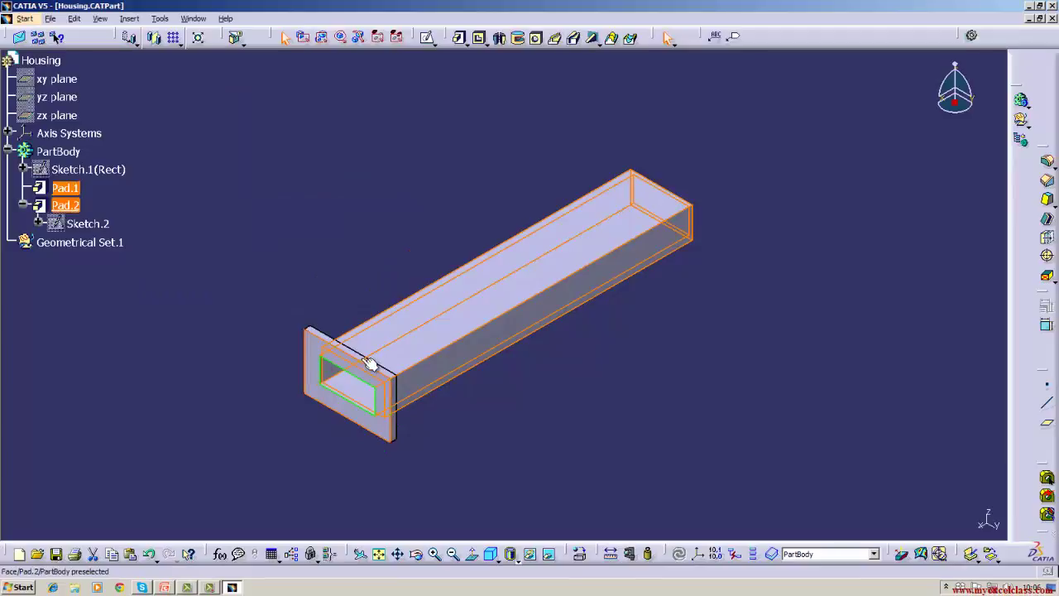
left_click(733, 196)
left_click(393, 405)
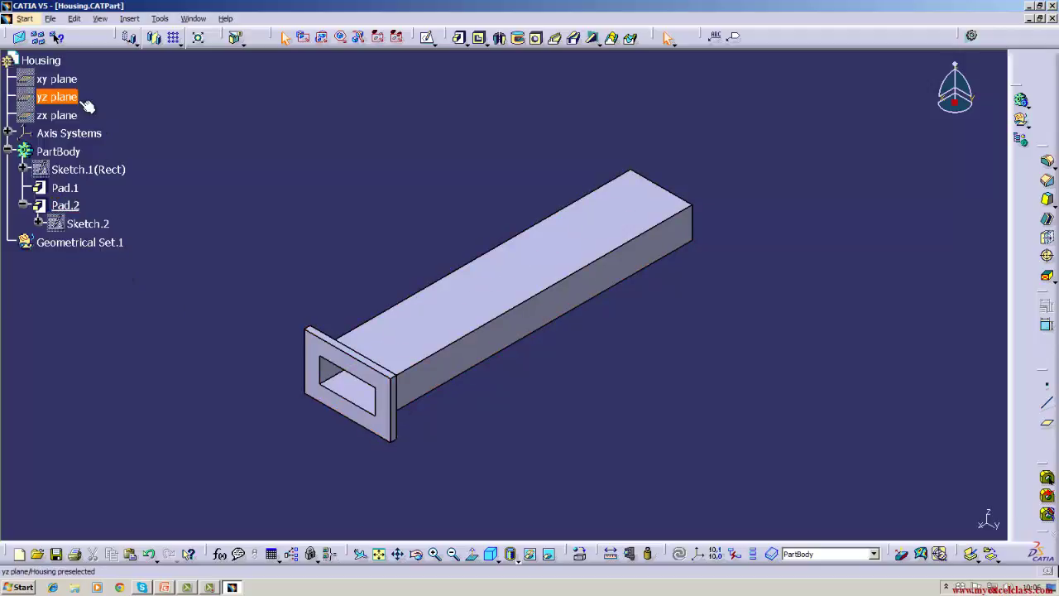
Check the length and thin-pad thicknesses in the definition of the end flange pad, Pad.2.
right_click(55, 205)
mouse_move(80, 468)
left_click(186, 467)
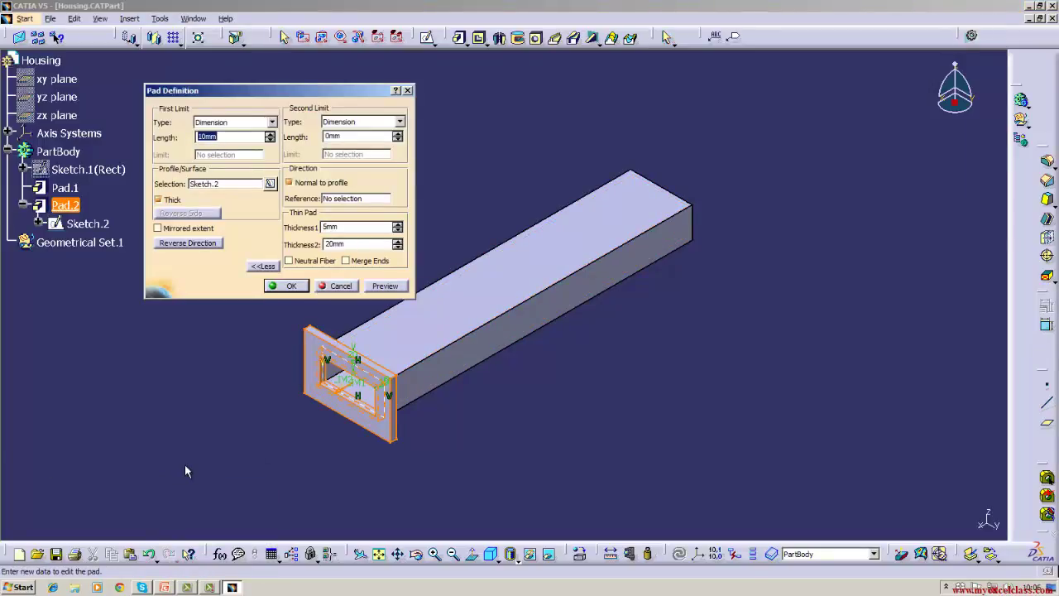
left_click(292, 285)
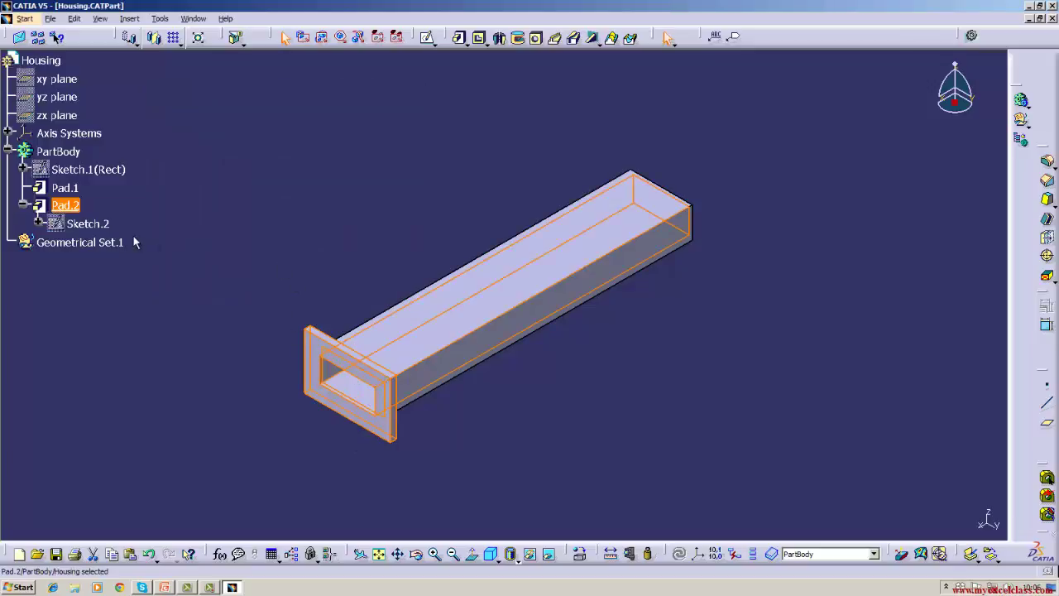
Rename the end flange pad as Pad.2(Flange-1) in its feature properties.
right_click(71, 207)
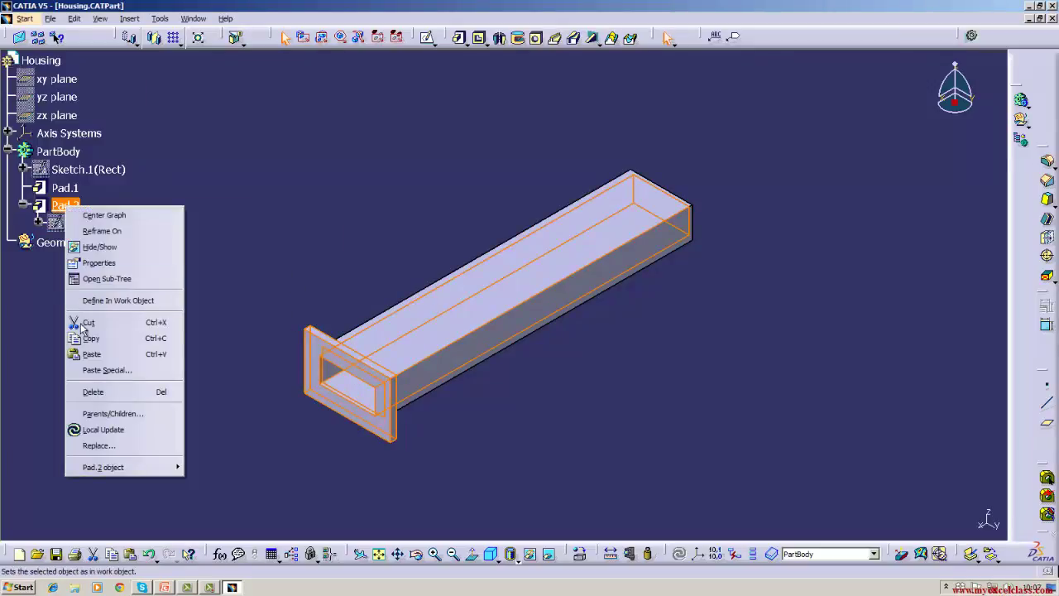
left_click(100, 262)
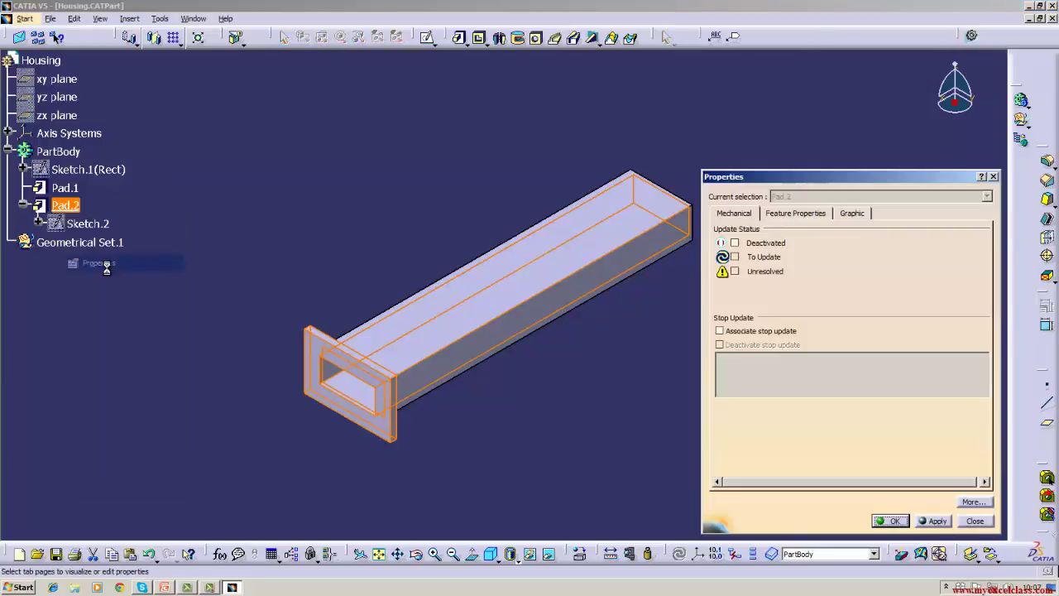
left_click(800, 213)
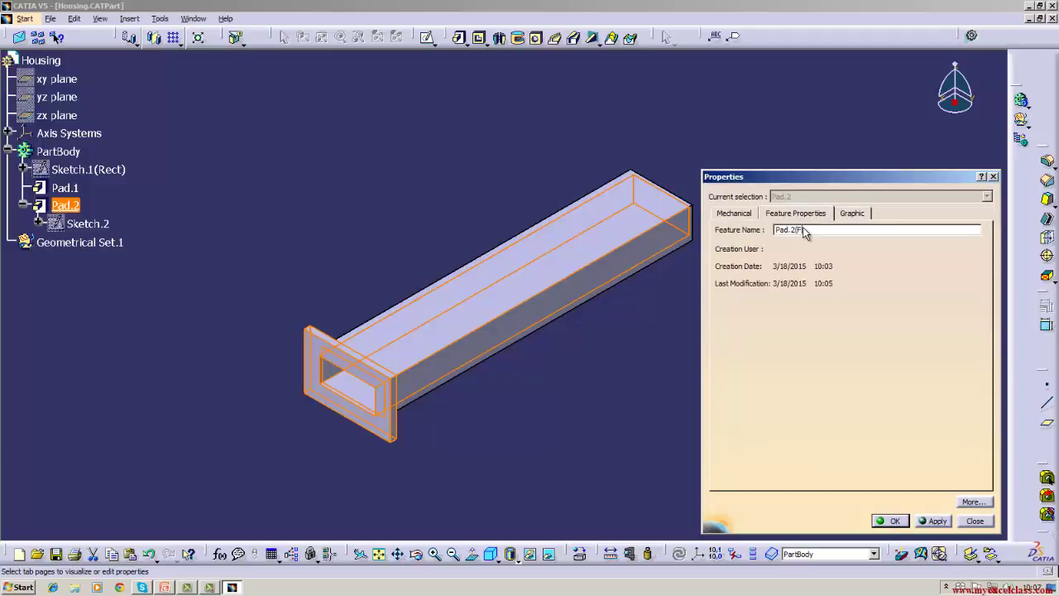
type("ge-1")
left_click(932, 520)
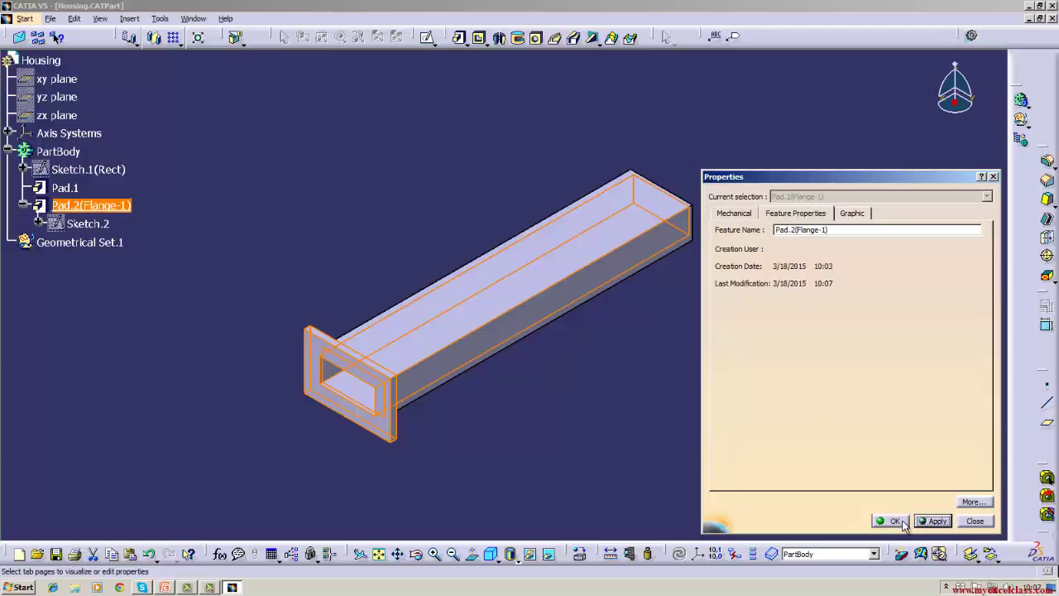
left_click(891, 520)
left_click(853, 497)
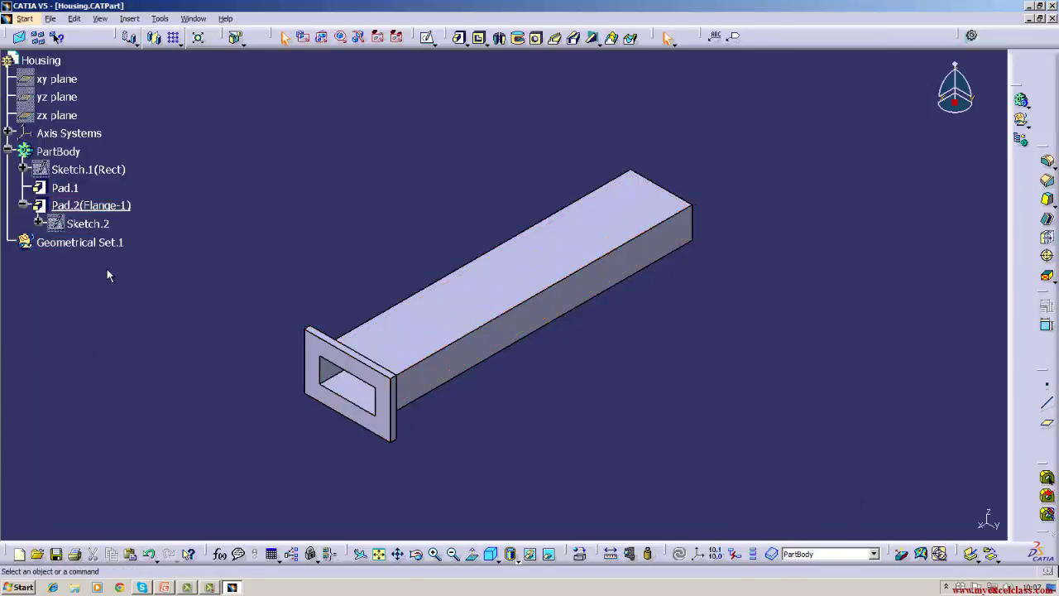
Review the limits and thickness settings of the renamed Flange-1 pad again.
left_click(116, 205)
right_click(115, 205)
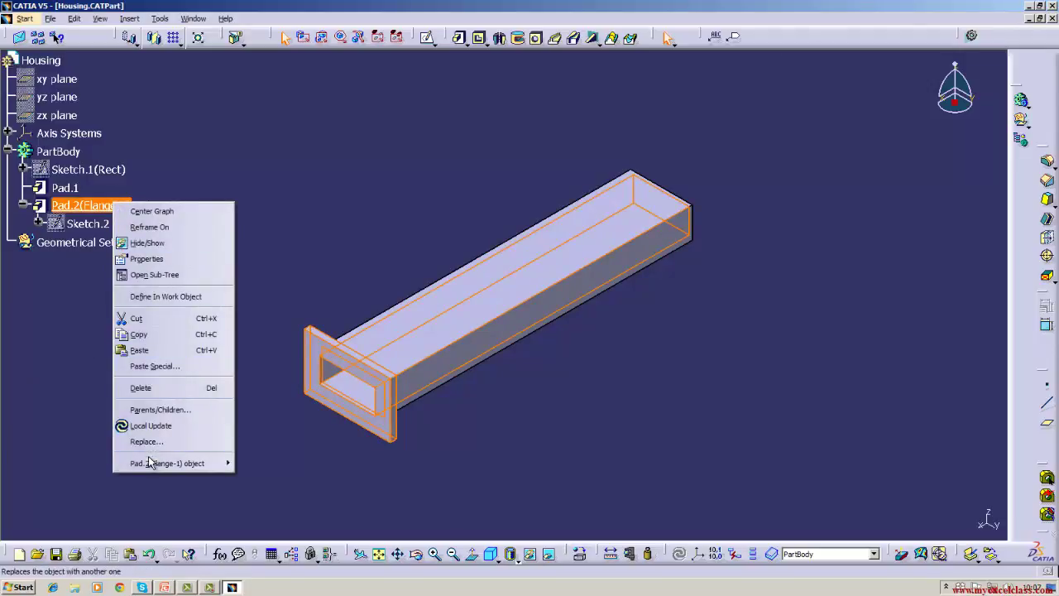
mouse_move(150, 462)
left_click(257, 461)
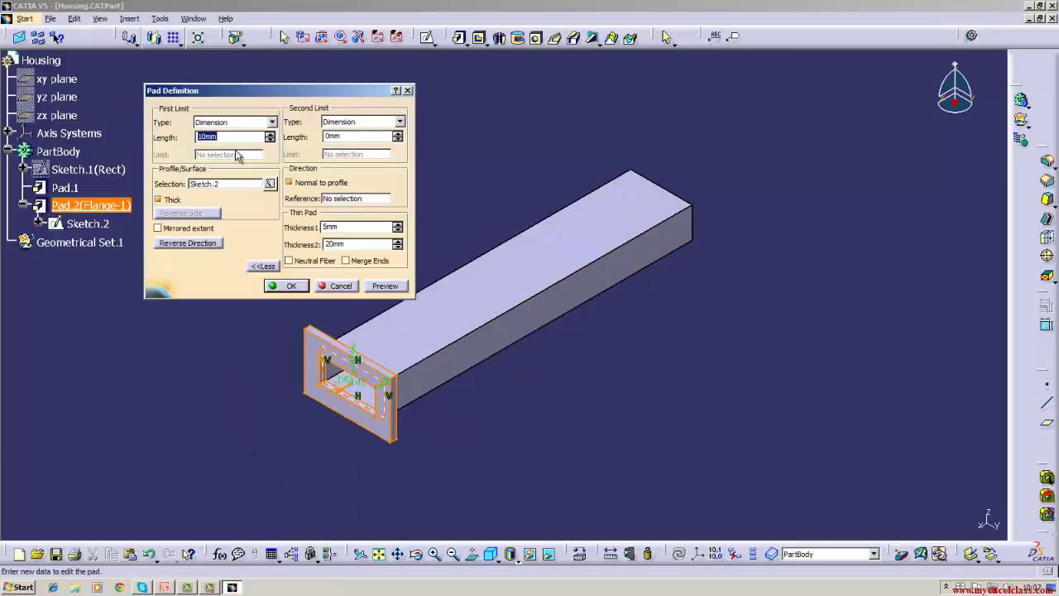
left_click(291, 286)
left_click(193, 285)
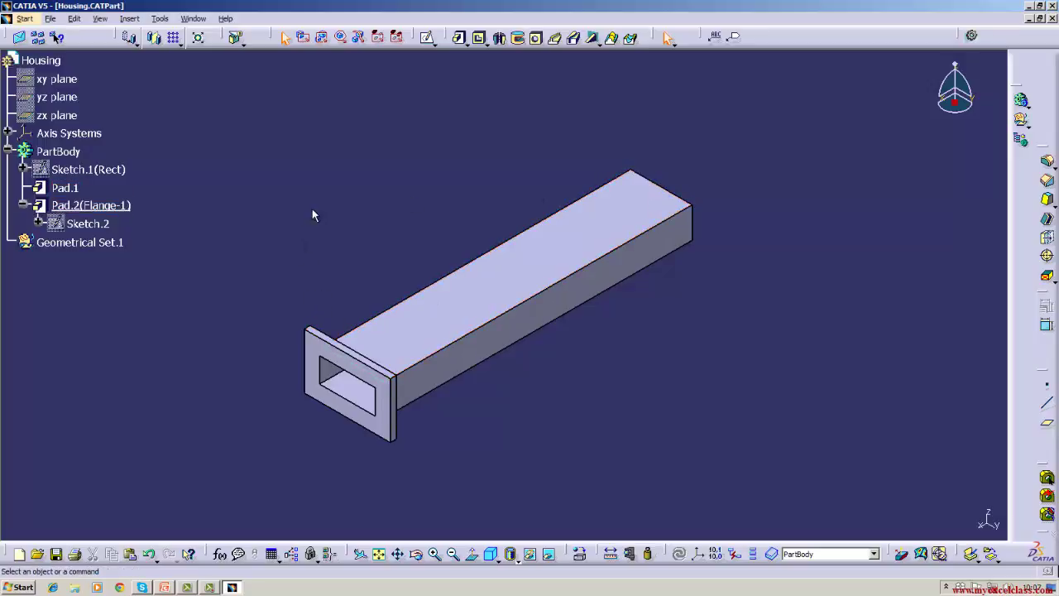
Pad Sketch.2 again in the reversed direction, along the housing, with a length of 500 mm.
left_click(109, 226)
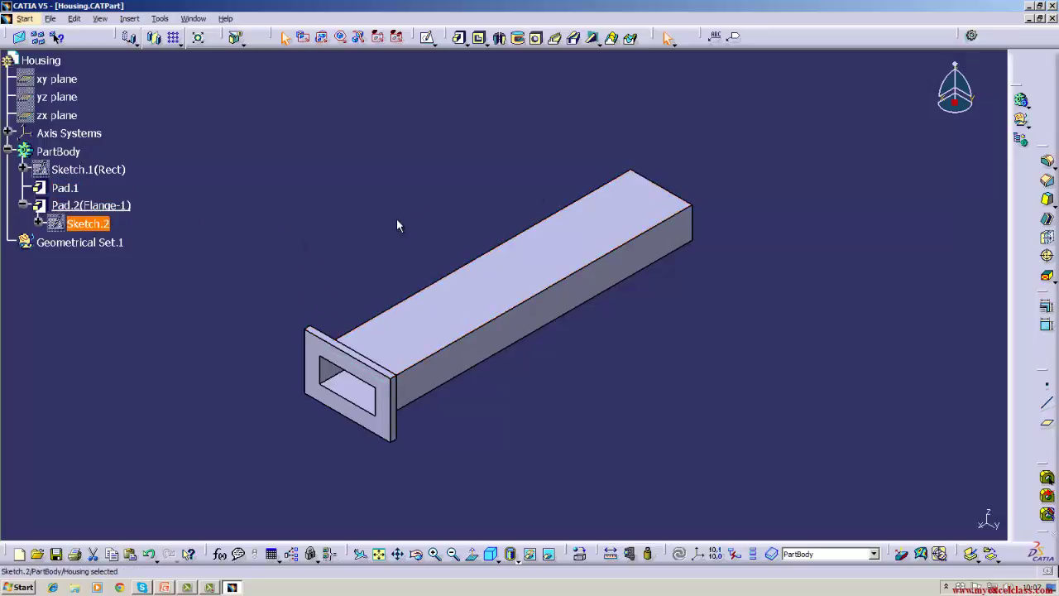
left_click(460, 39)
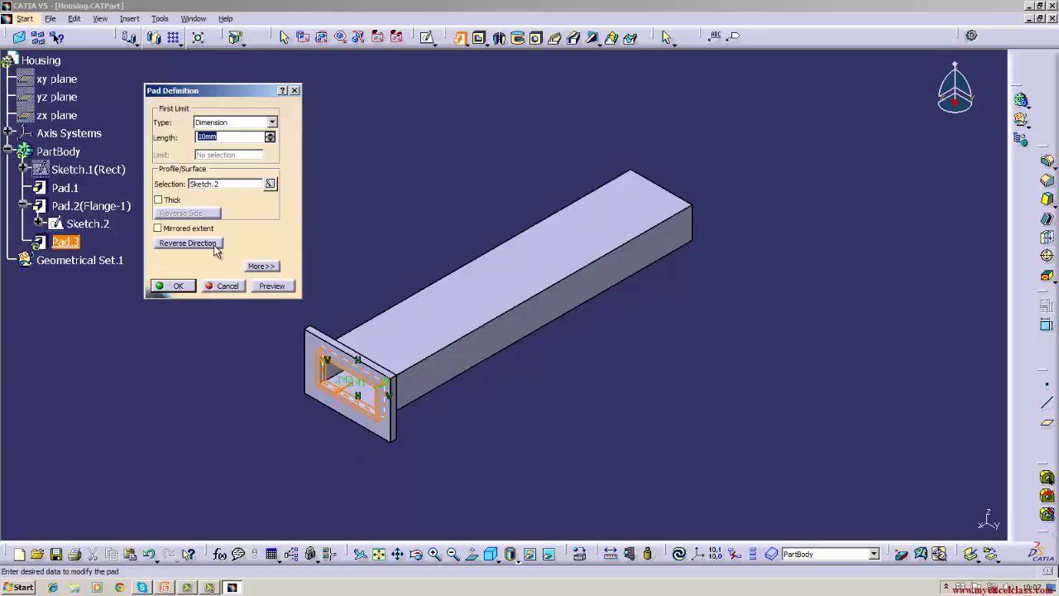
left_click(187, 243)
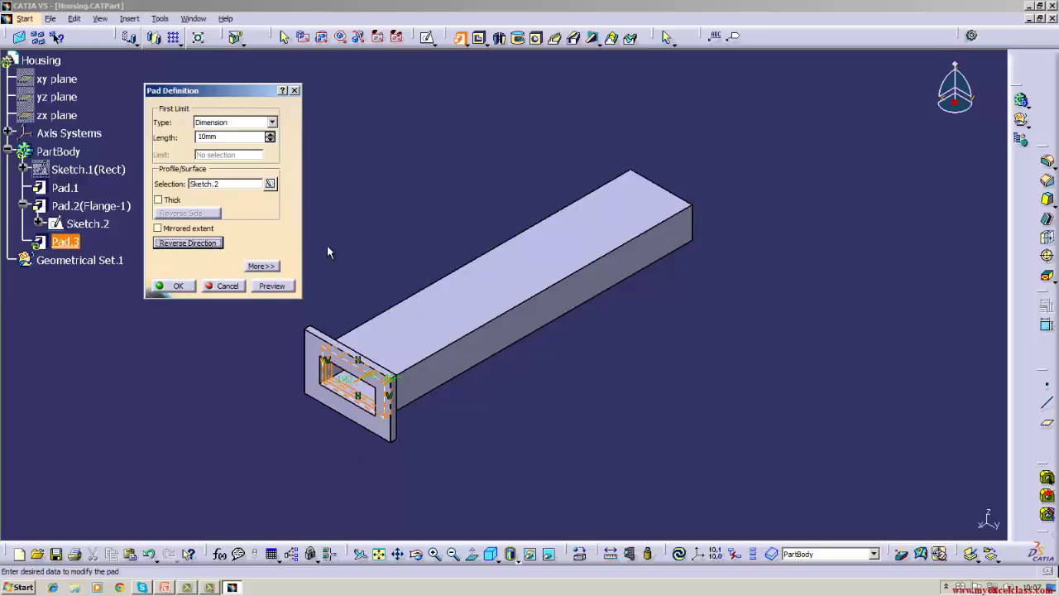
left_click(228, 136)
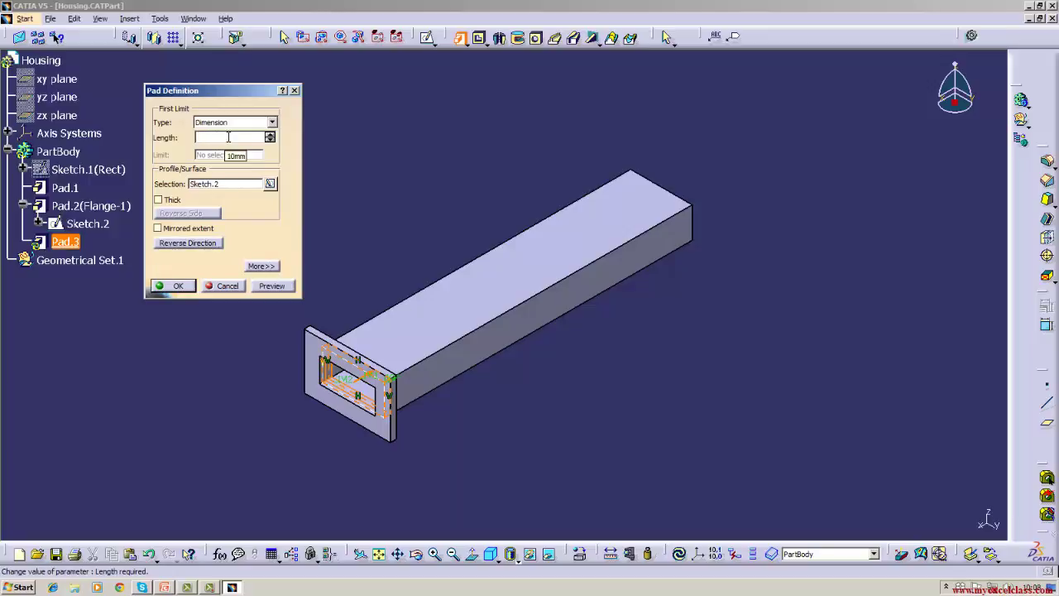
type("500")
left_click(177, 285)
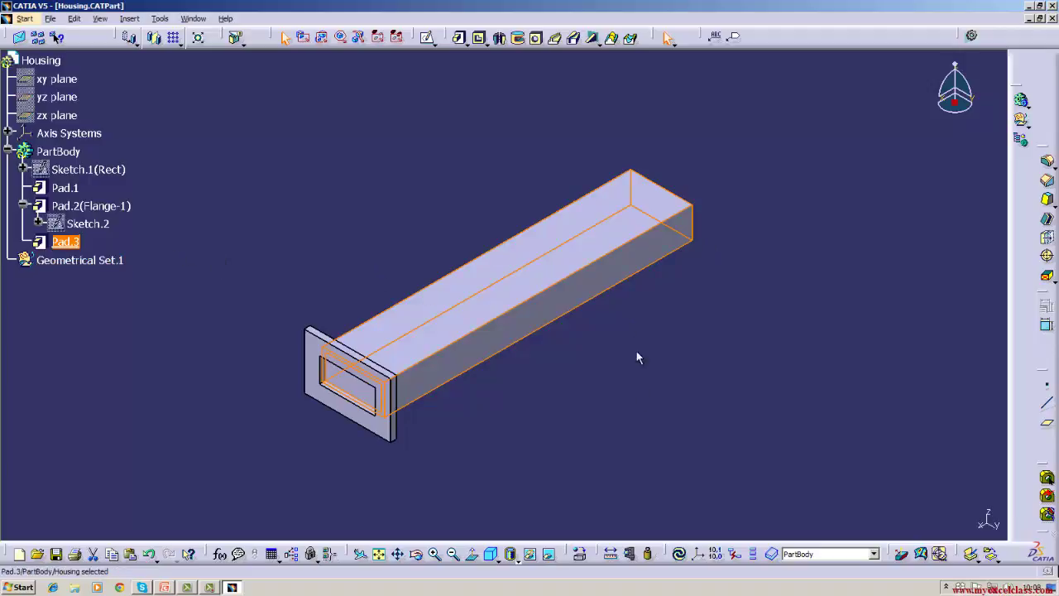
left_click(677, 504)
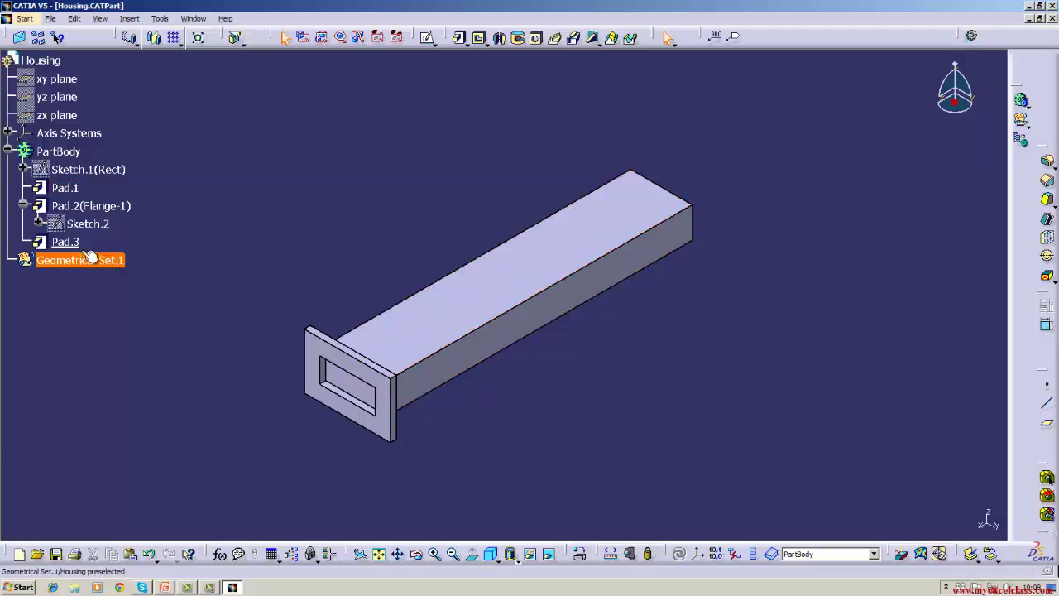
Set the first-limit length of the new pad, Pad.3, to 520 mm.
left_click(68, 243)
right_click(69, 245)
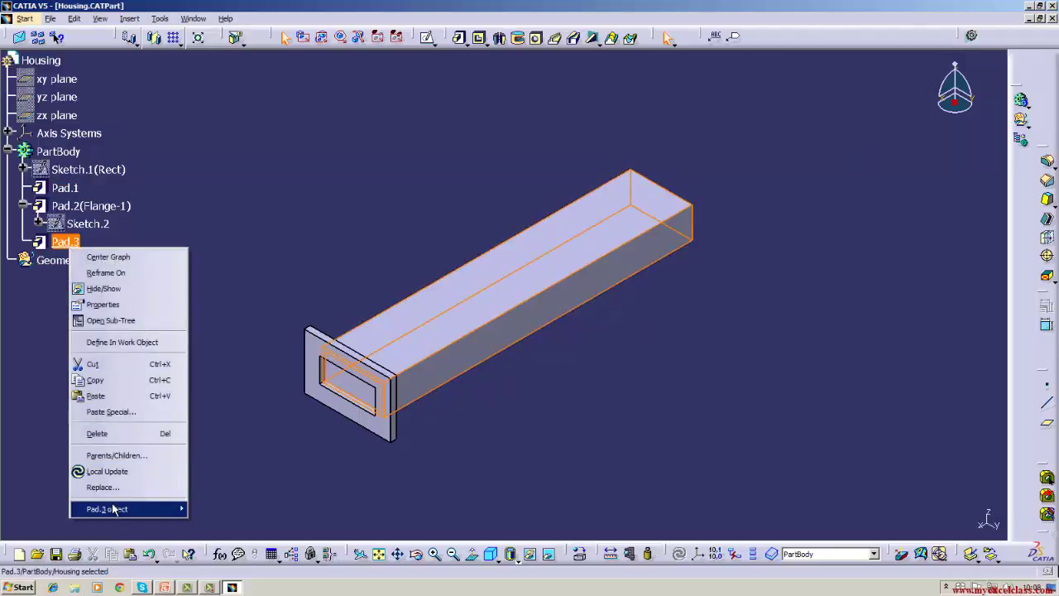
mouse_move(116, 508)
left_click(221, 402)
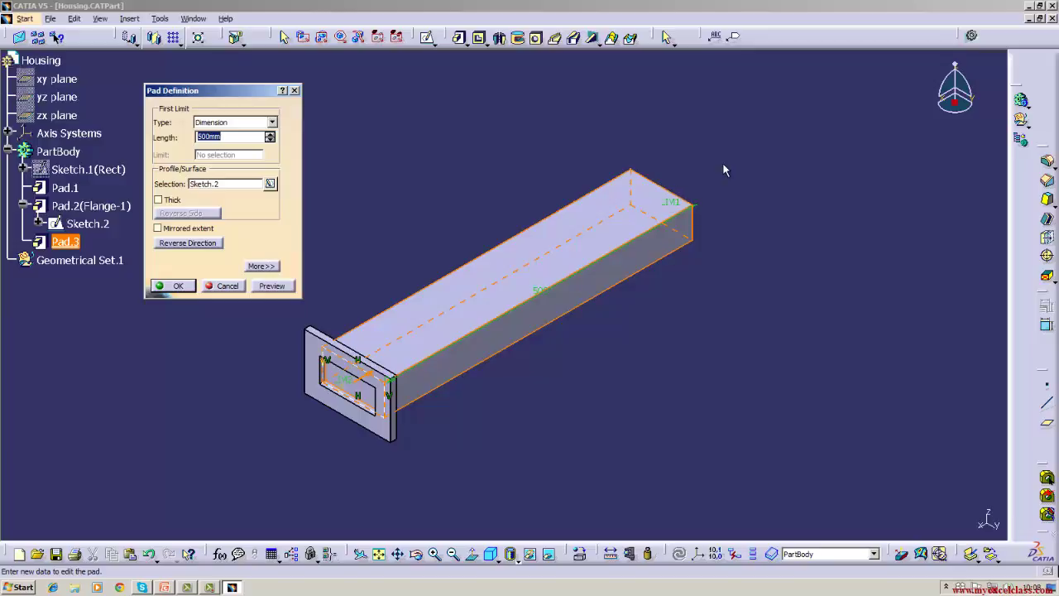
left_click(245, 137)
Set Pad.3's second limit to -500 mm and make it Thick with 5 mm and 20 mm thicknesses, forming a far-end flange.
left_click(263, 266)
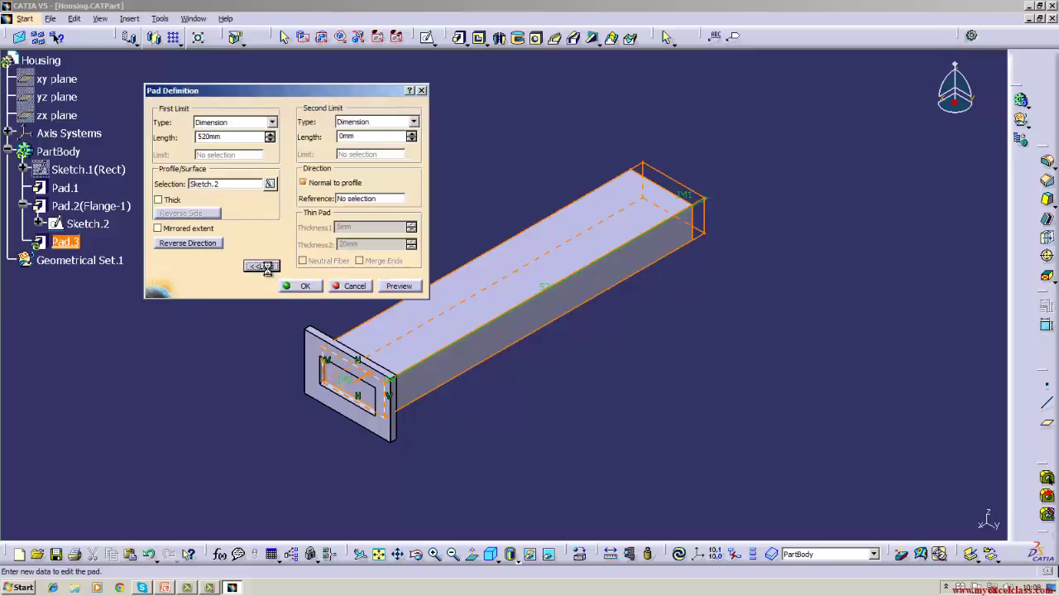
left_click(366, 138)
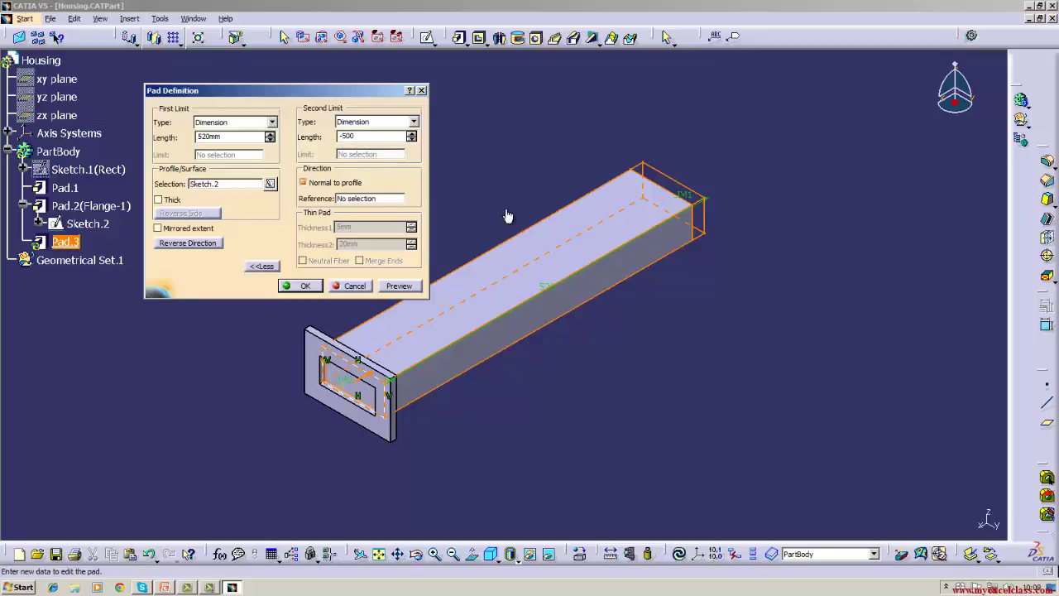
left_click(159, 200)
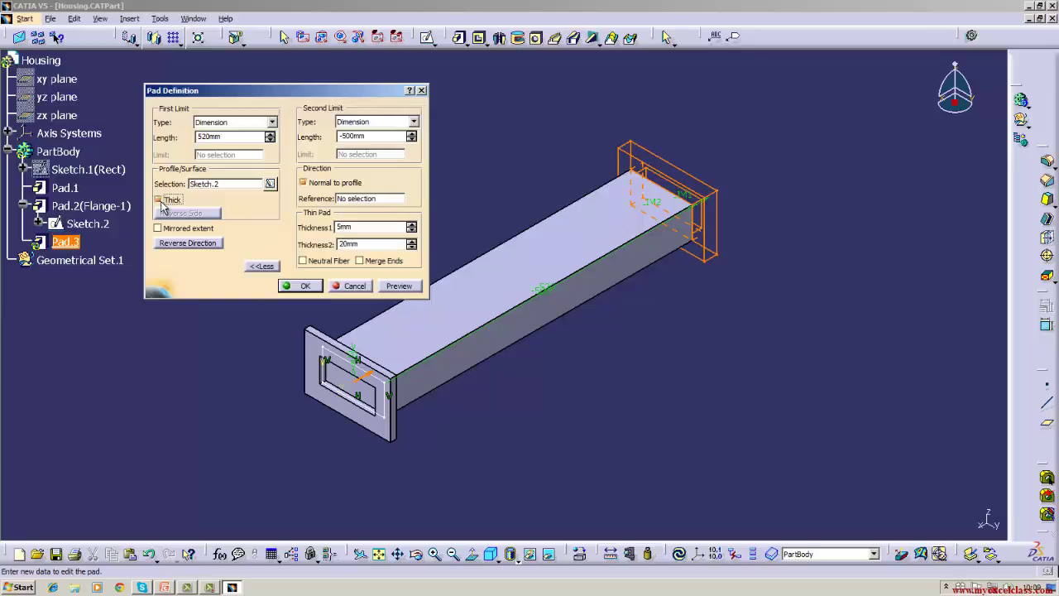
left_click(304, 286)
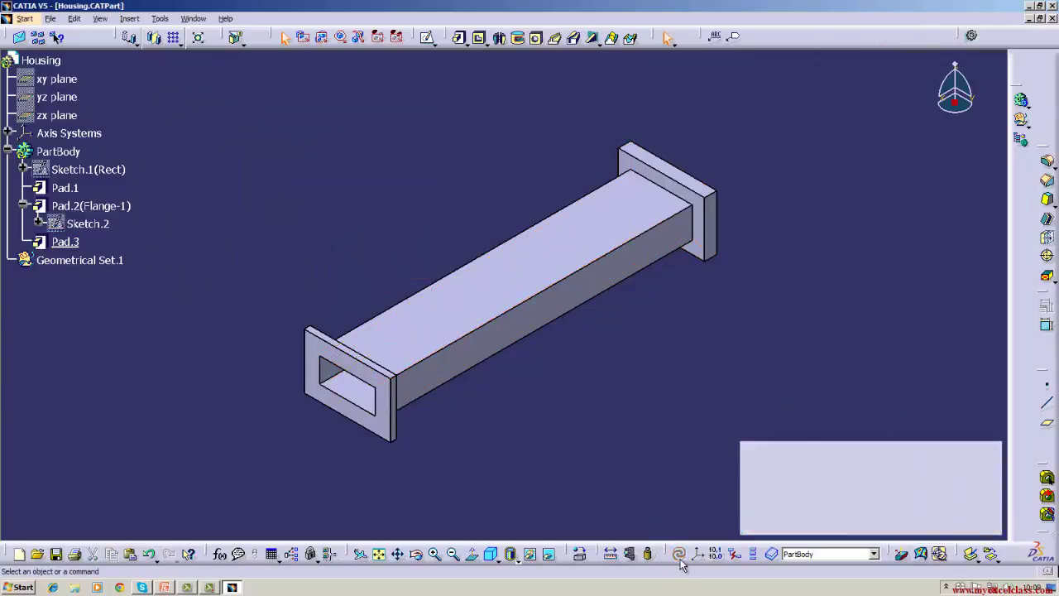
Examine the double-flanged housing from other angles and check the limits and thicknesses in the definition of the far-end flange pad, Pad.3.
left_click(417, 553)
left_click_drag(636, 435, 565, 379)
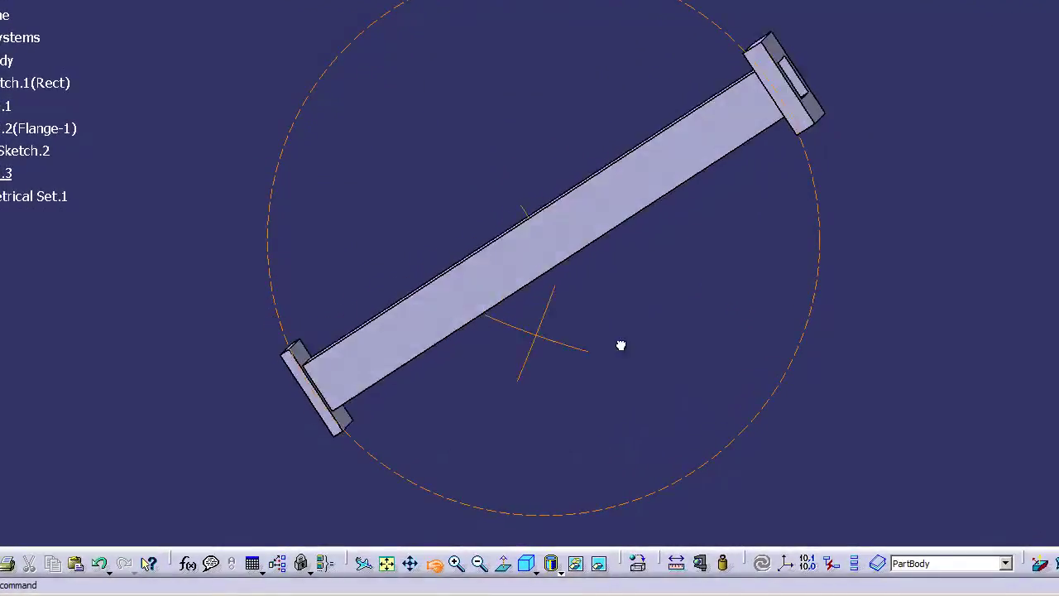
left_click_drag(621, 345, 653, 348)
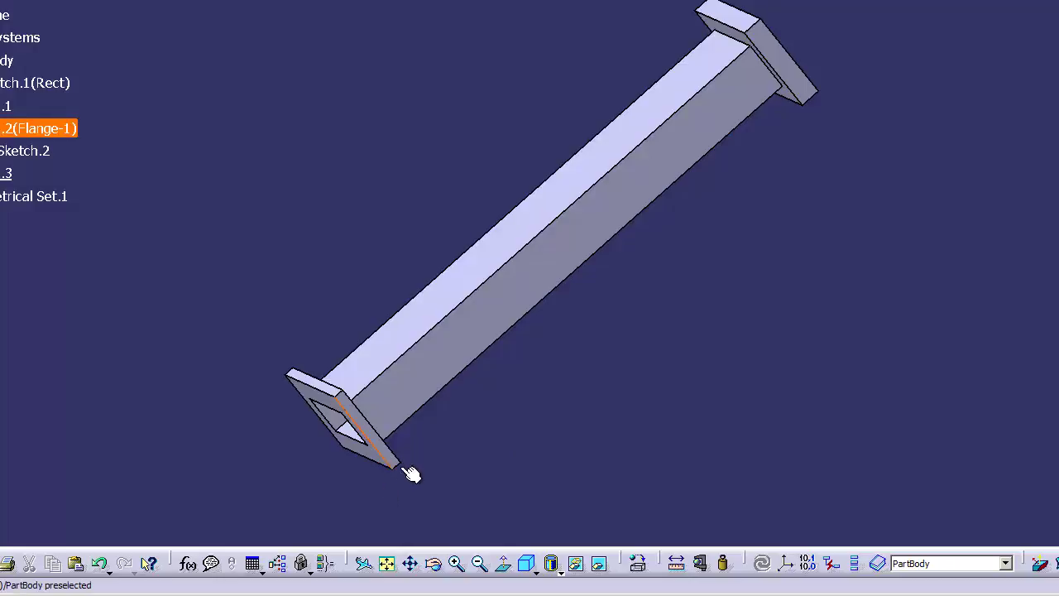
left_click(7, 173)
right_click(6, 173)
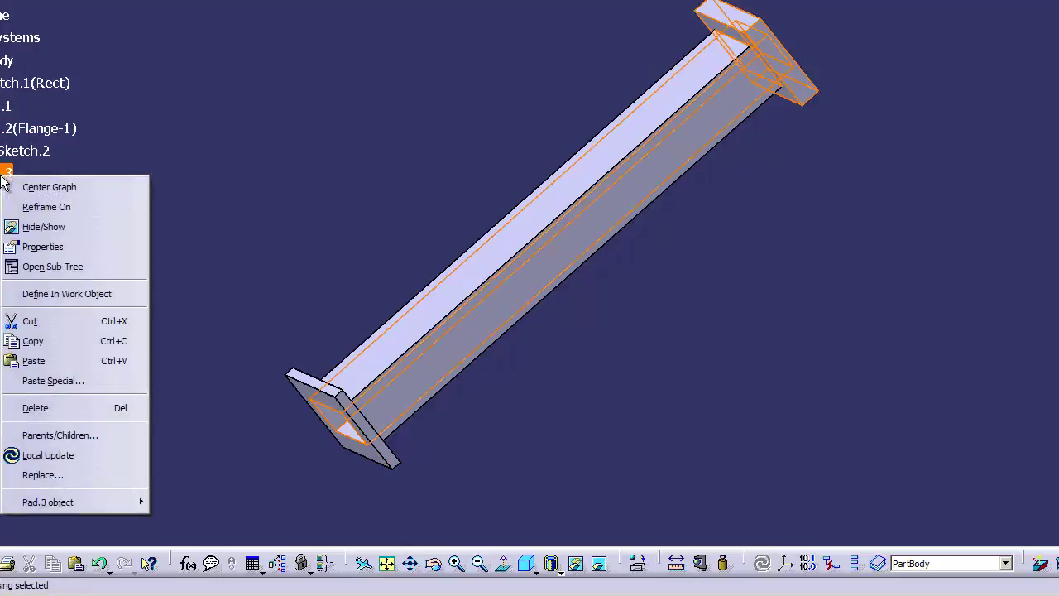
mouse_move(50, 503)
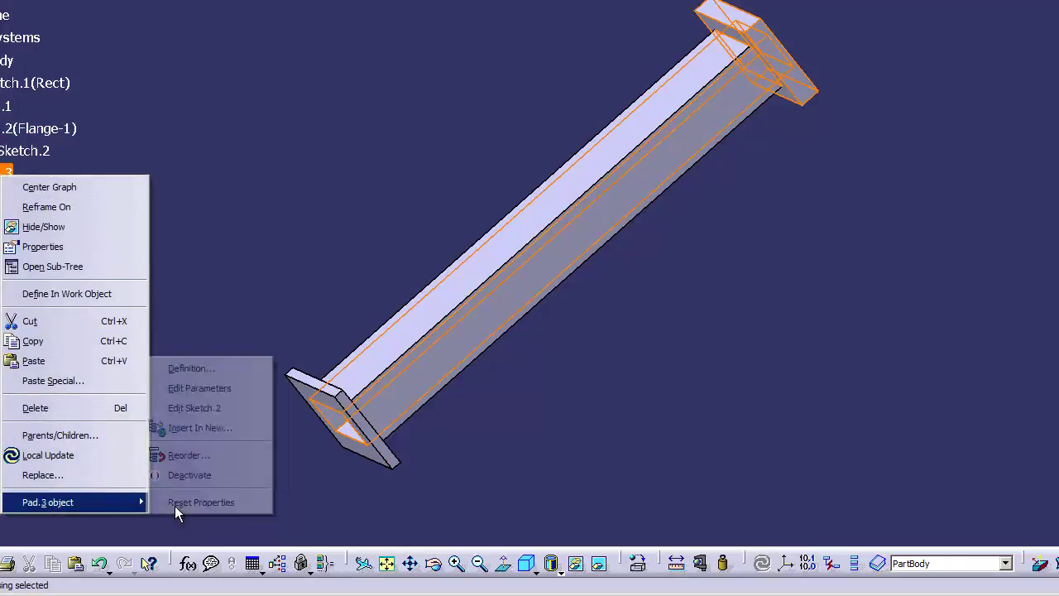
left_click(211, 367)
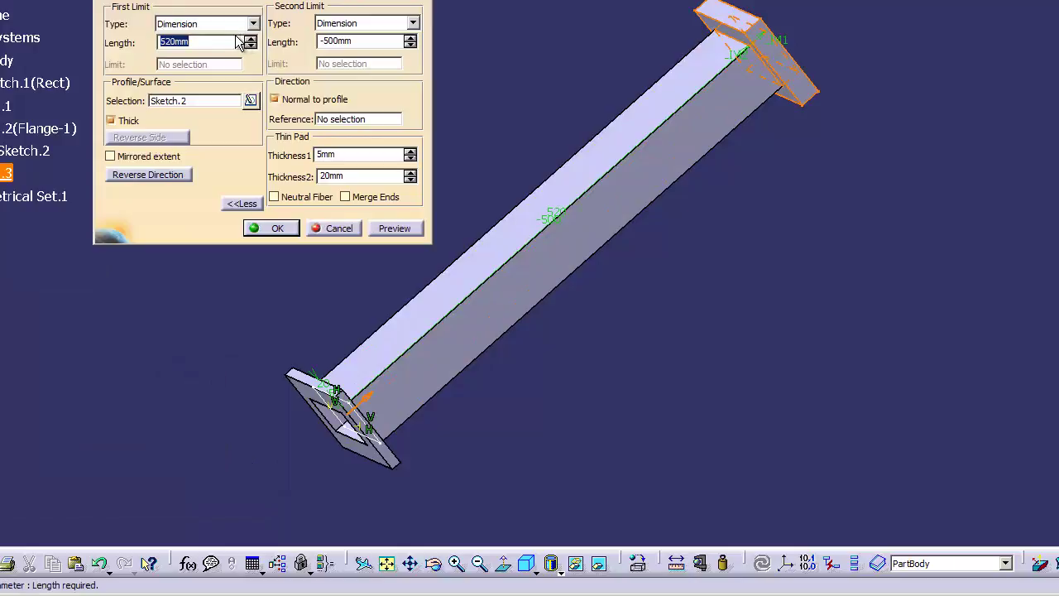
left_click(271, 228)
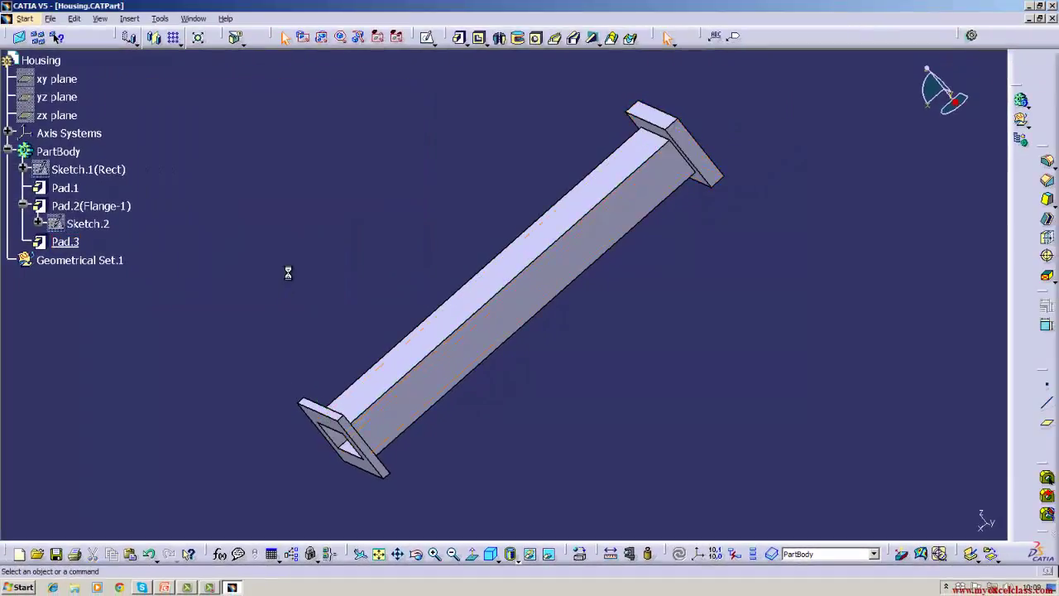
right_click(47, 241)
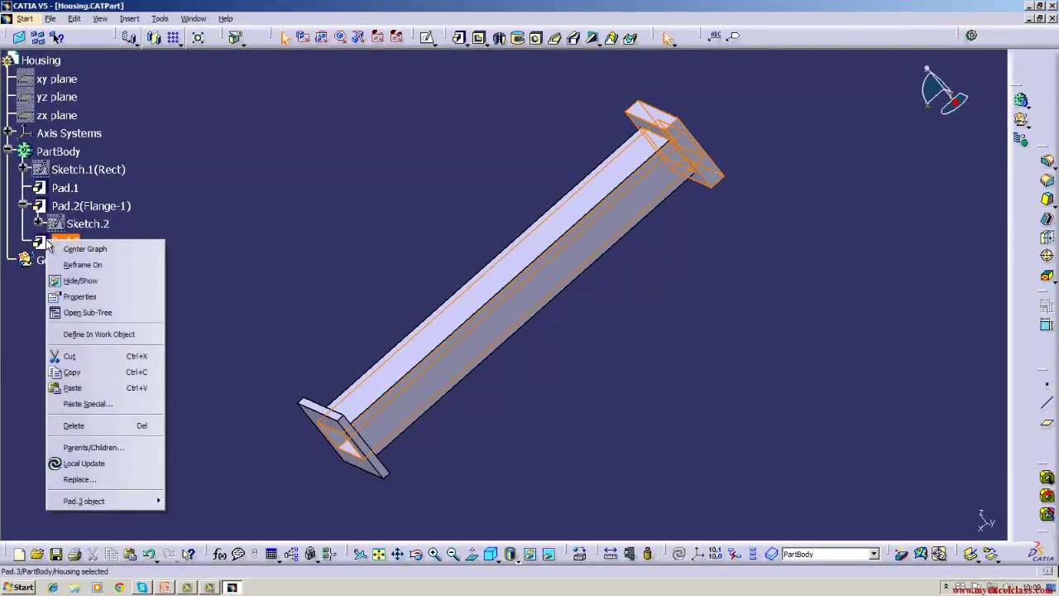
mouse_move(145, 500)
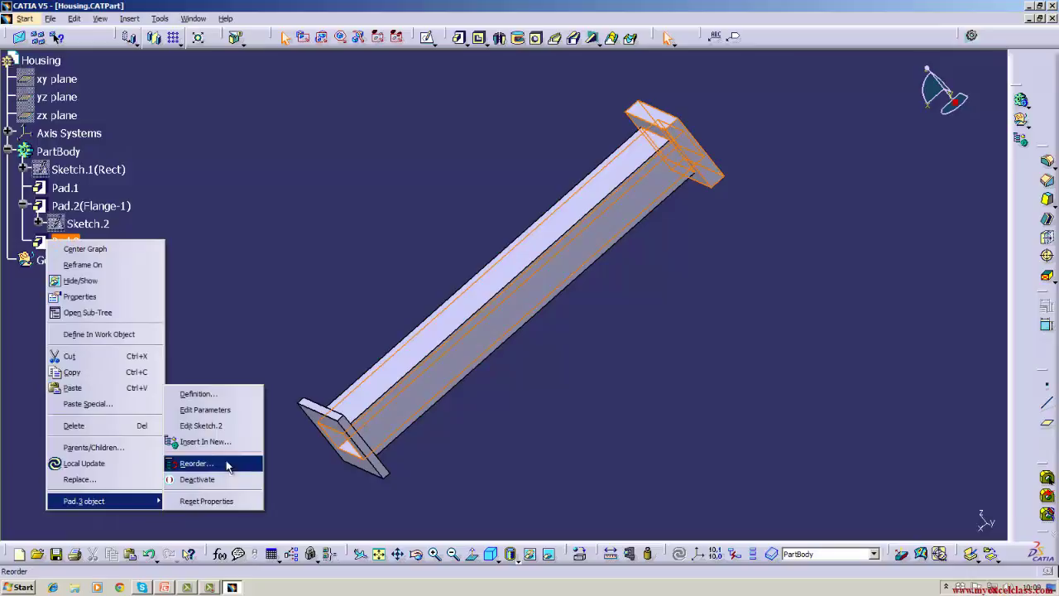
left_click(228, 400)
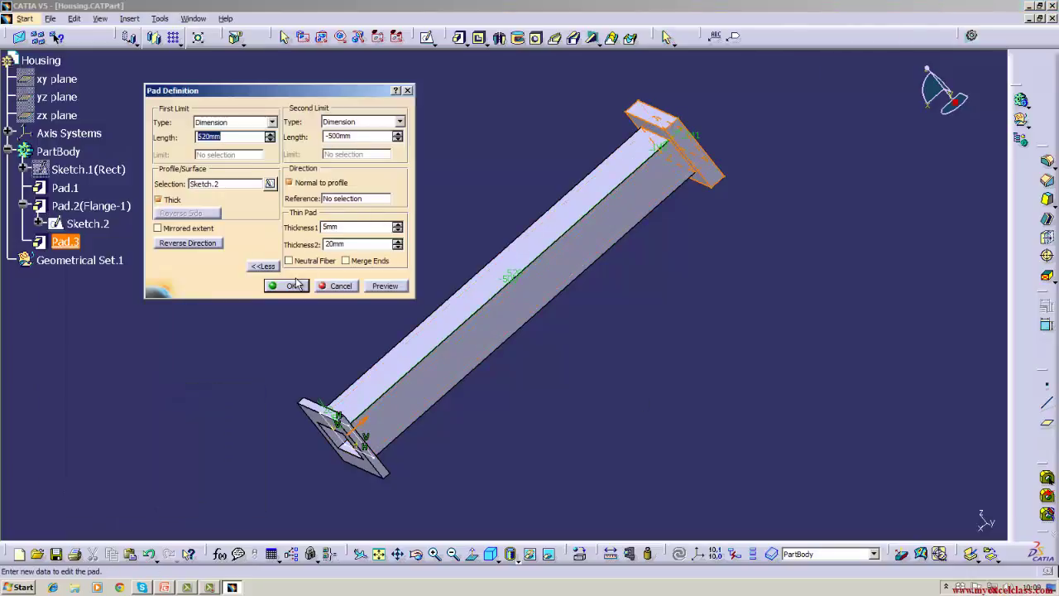
left_click(296, 284)
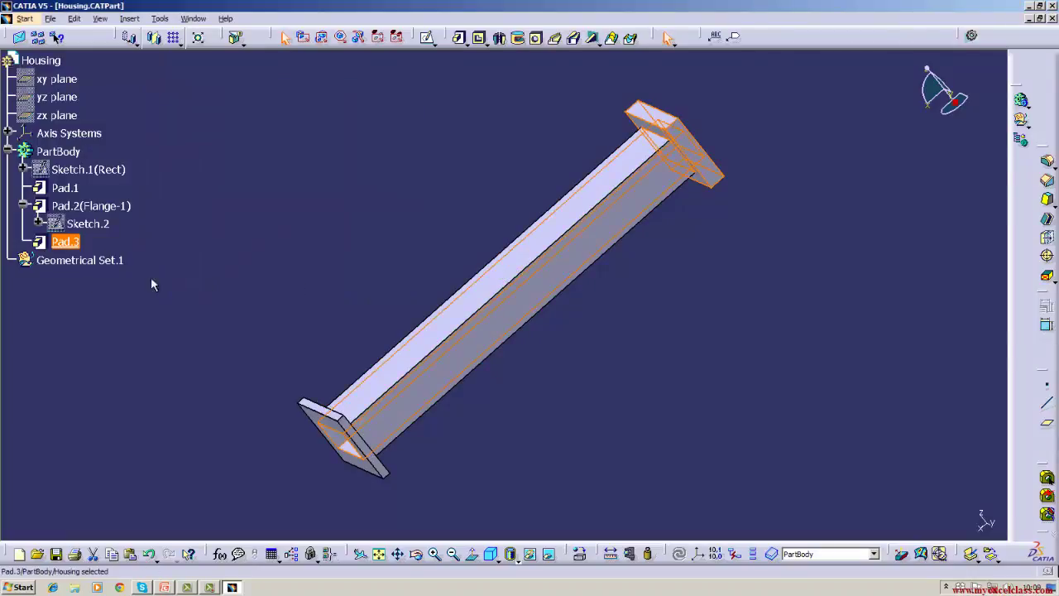
Rename the far-end flange pad as Pad.3(Flange-2) in its feature properties.
right_click(62, 244)
left_click(94, 300)
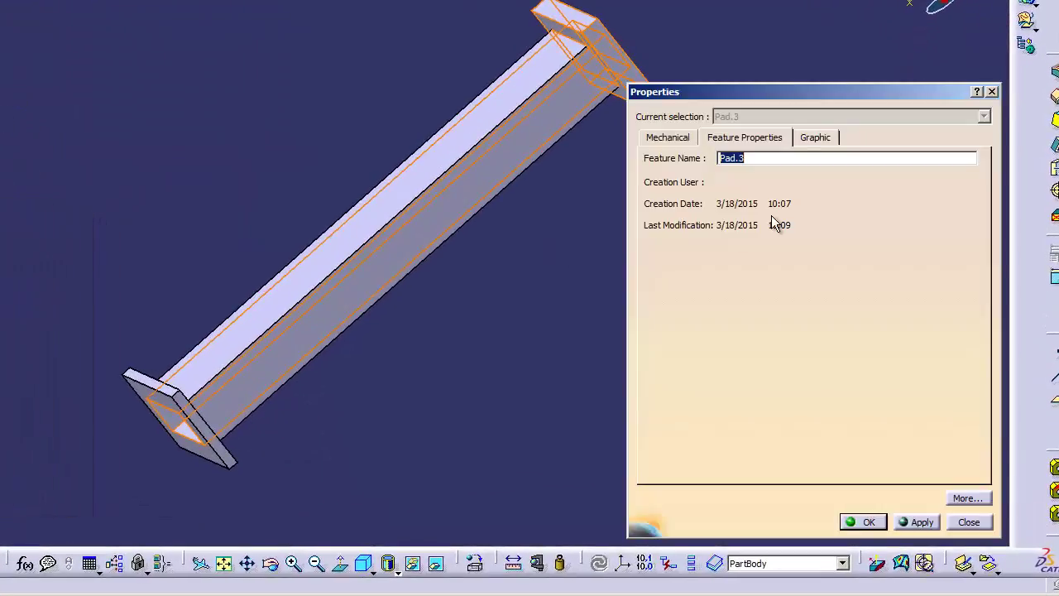
left_click(747, 157)
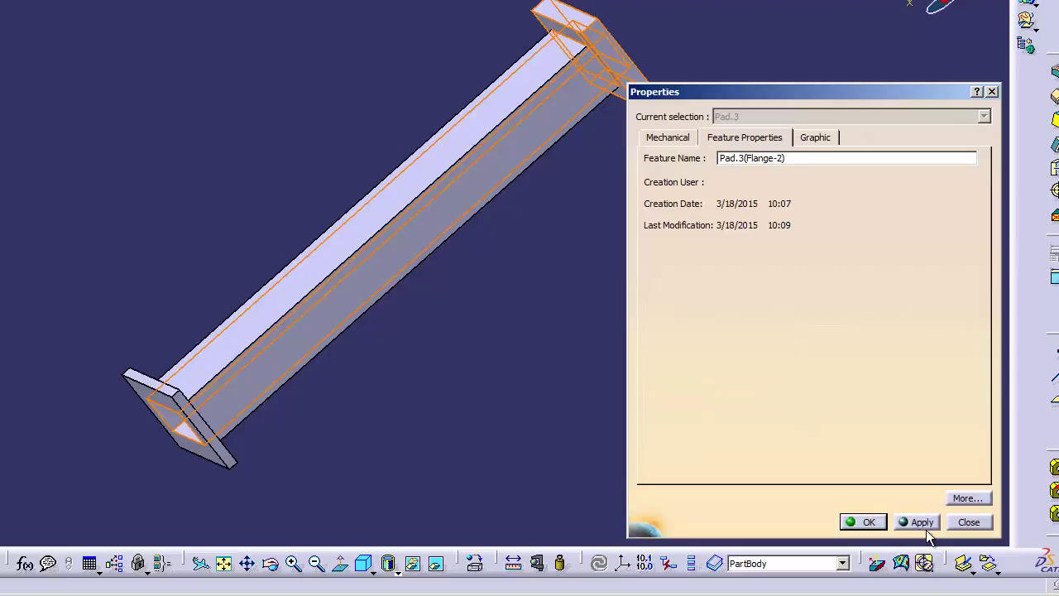
left_click(922, 522)
left_click(867, 522)
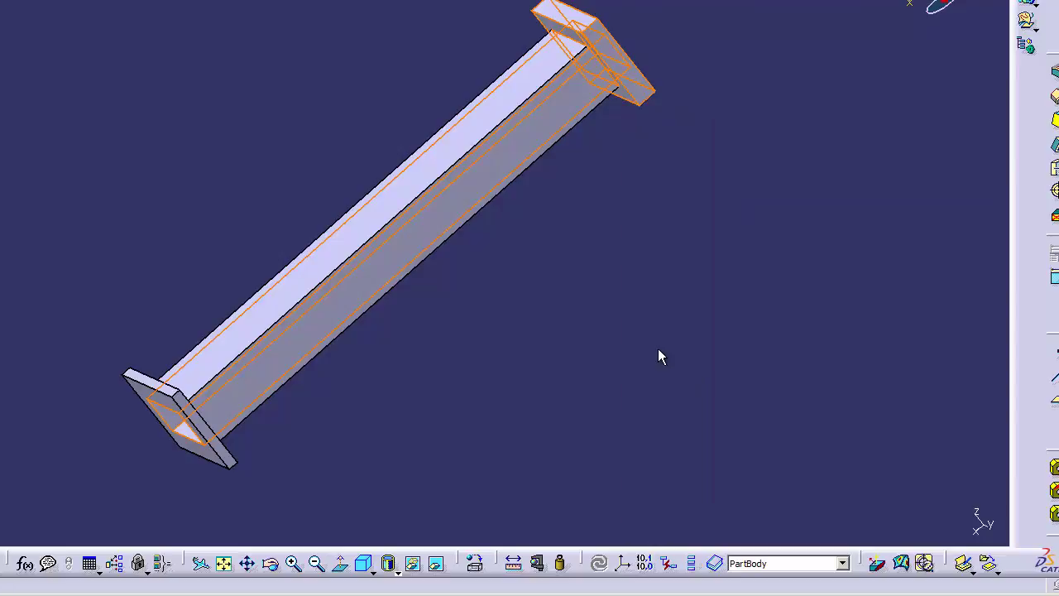
Try a Thickness1 of 0 mm on the far-end flange, Pad.3(Flange-2), and apply it.
left_click(658, 348)
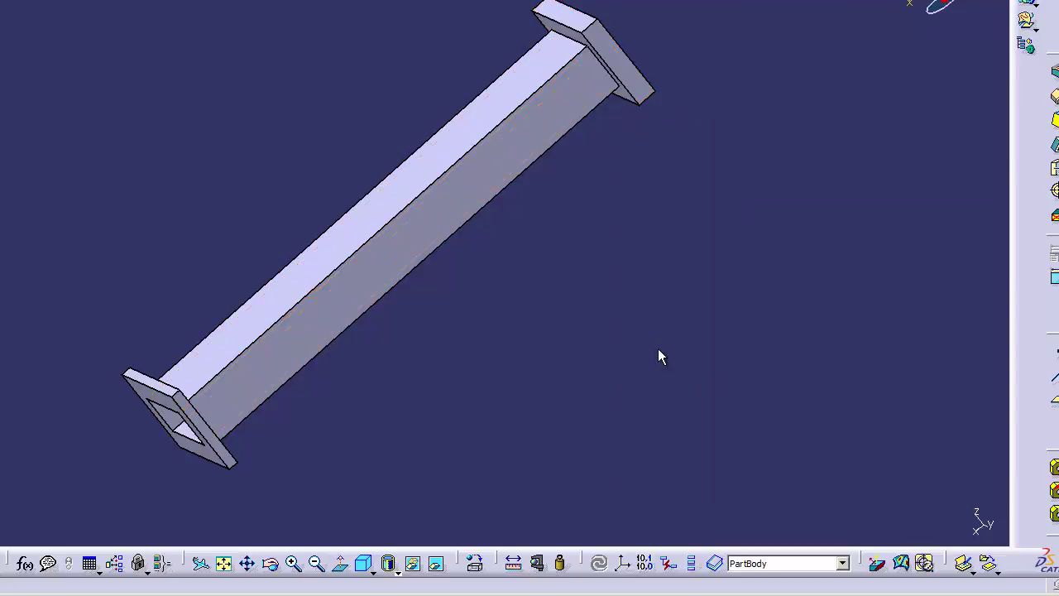
left_click(271, 562)
left_click_drag(539, 328, 224, 397)
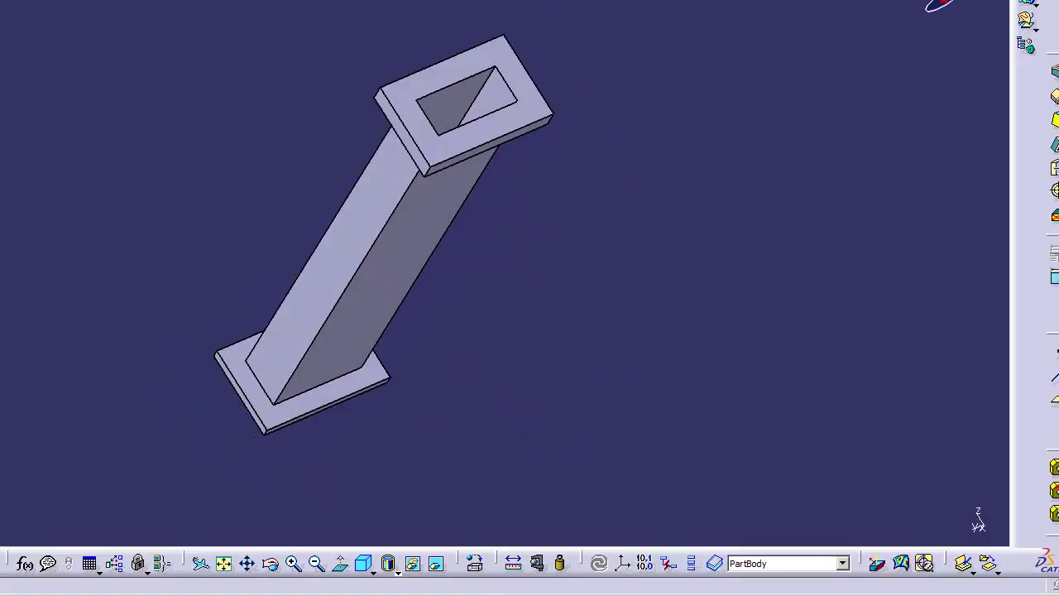
right_click(1, 175)
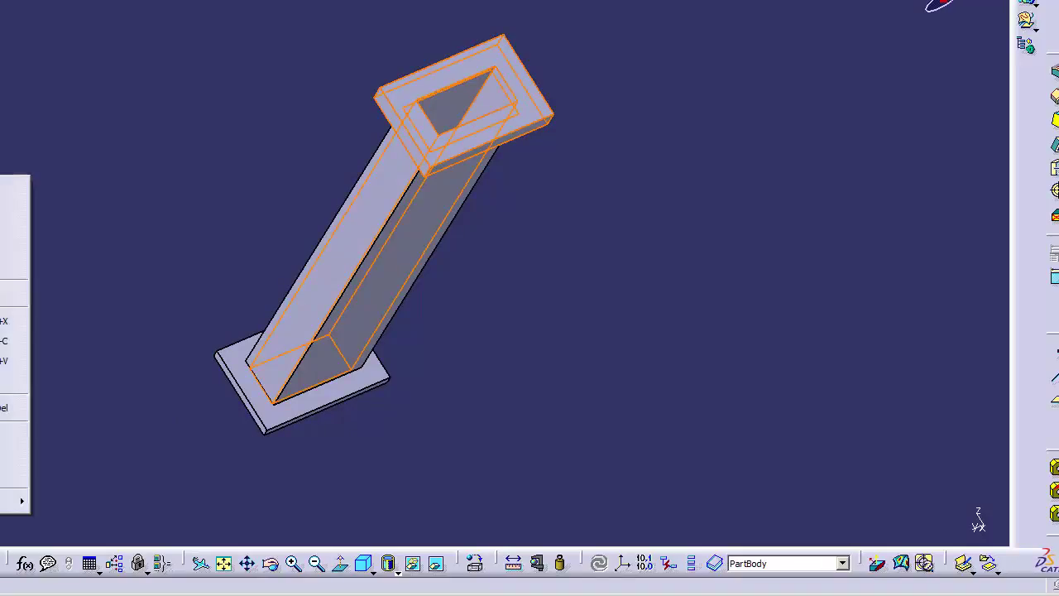
mouse_move(14, 475)
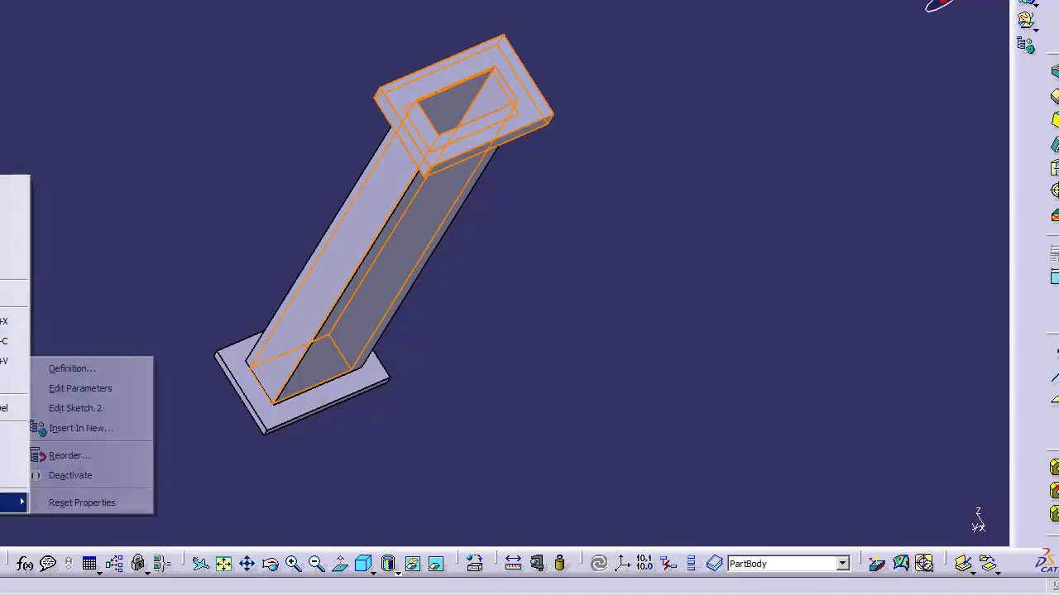
left_click(54, 372)
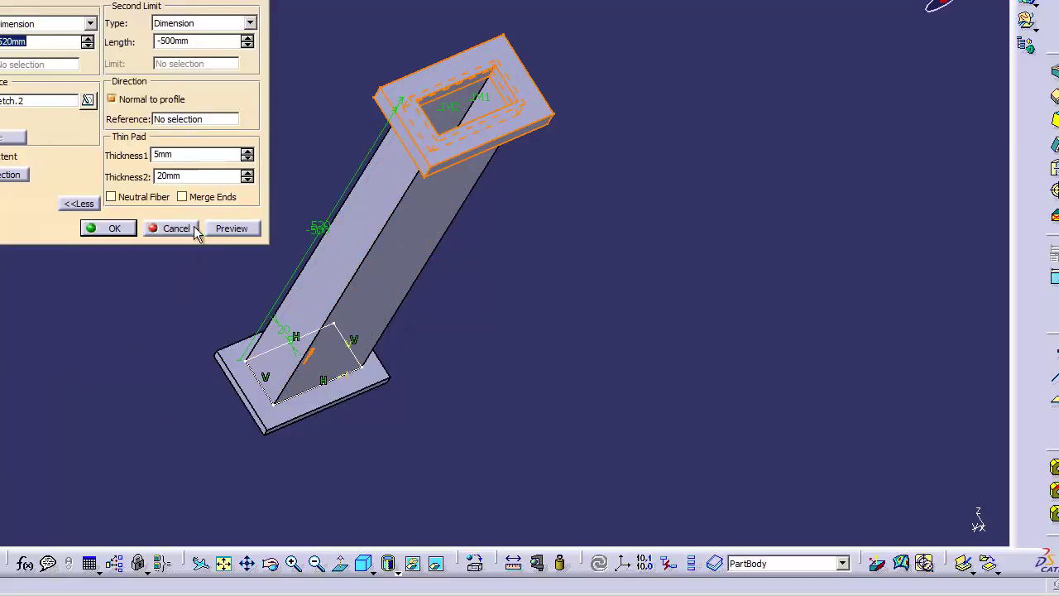
left_click(198, 155)
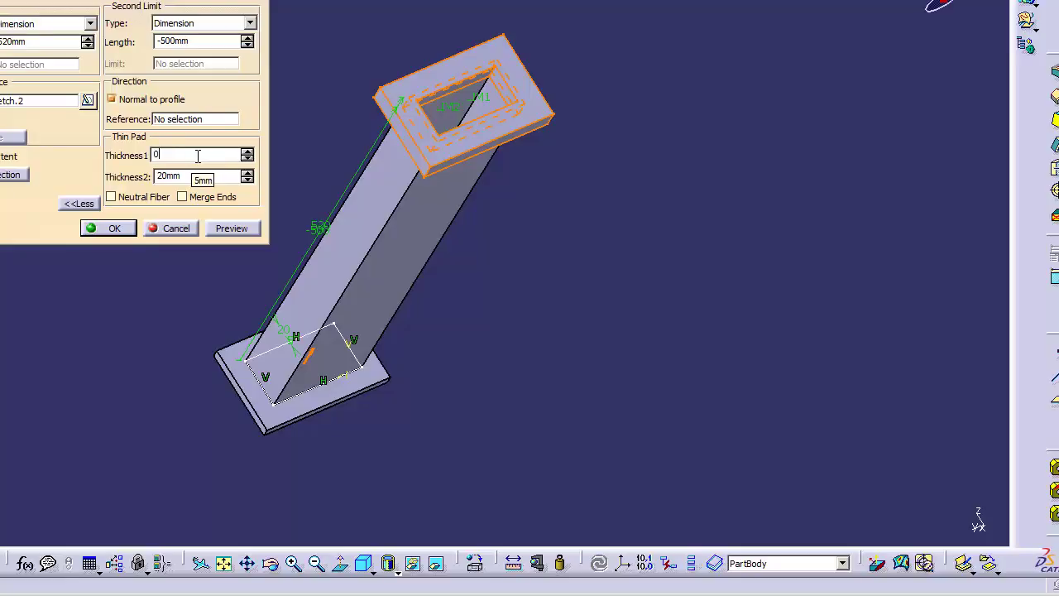
left_click(108, 228)
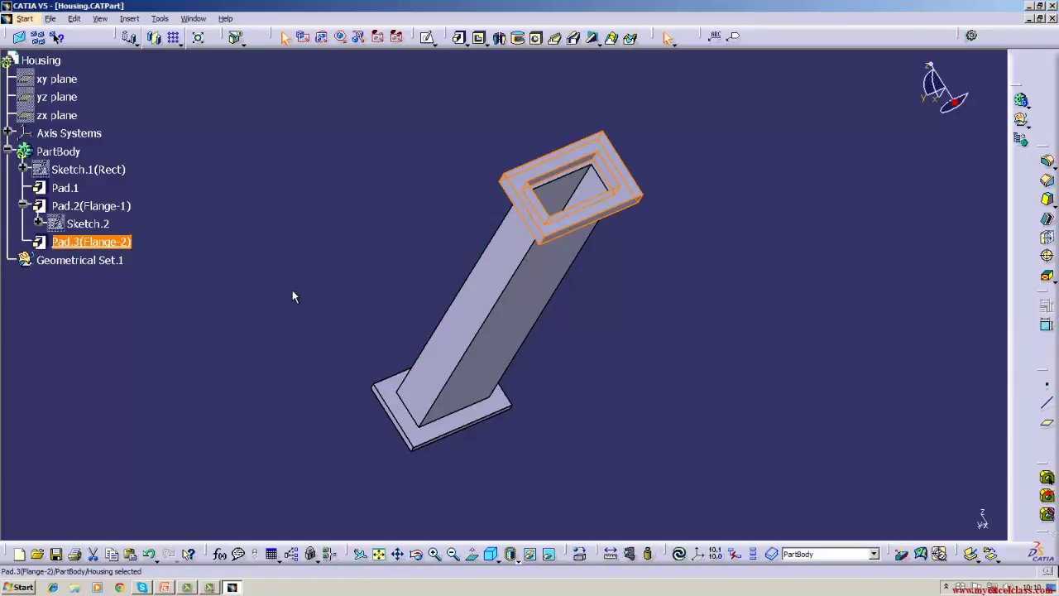
left_click(292, 293)
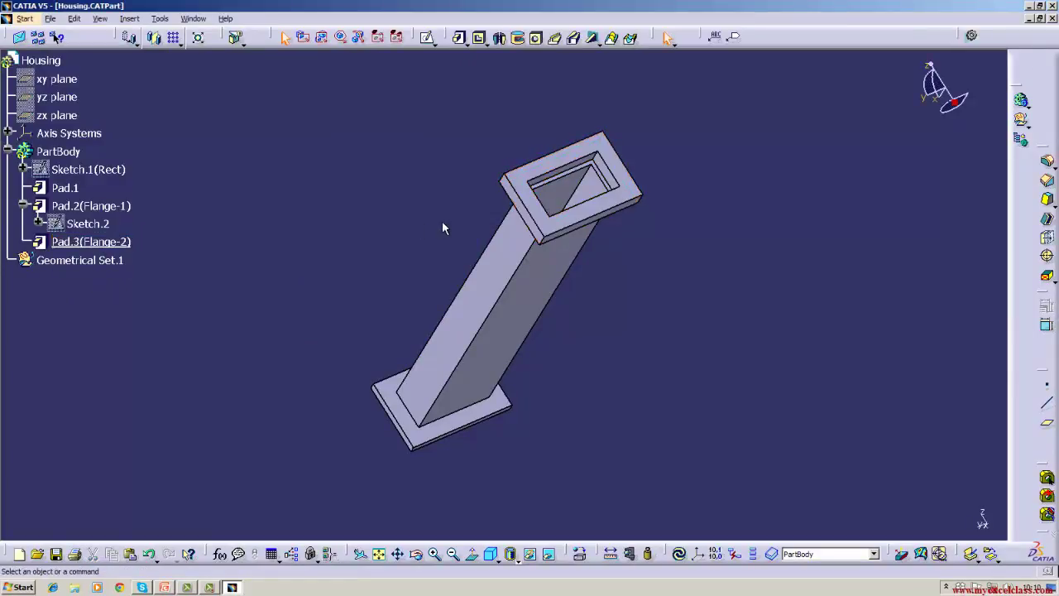
Try a Thickness1 of 25 mm on Pad.3(Flange-2) and update the part.
right_click(107, 245)
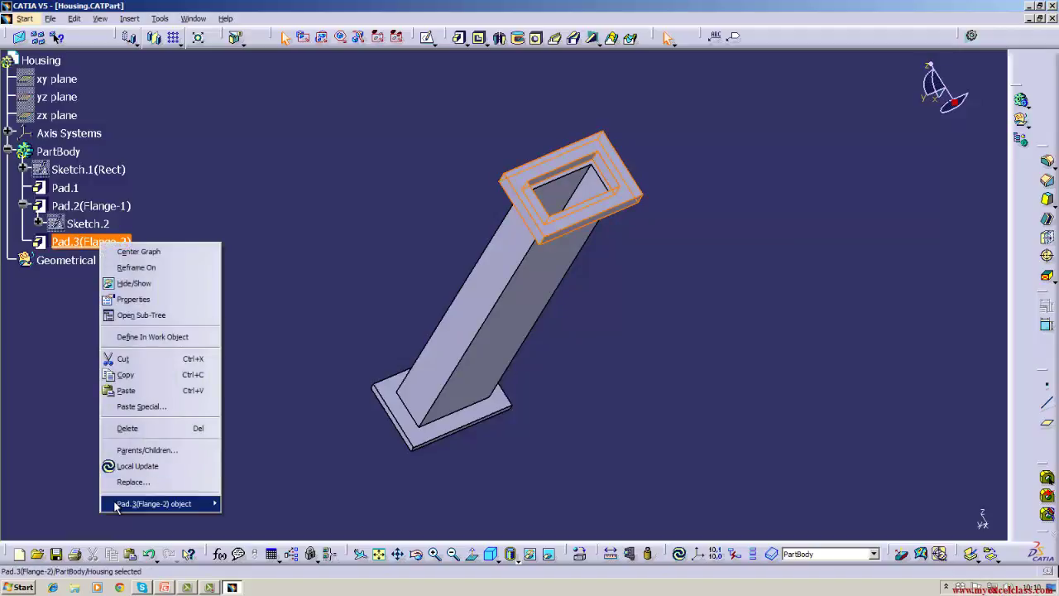
mouse_move(165, 503)
left_click(251, 397)
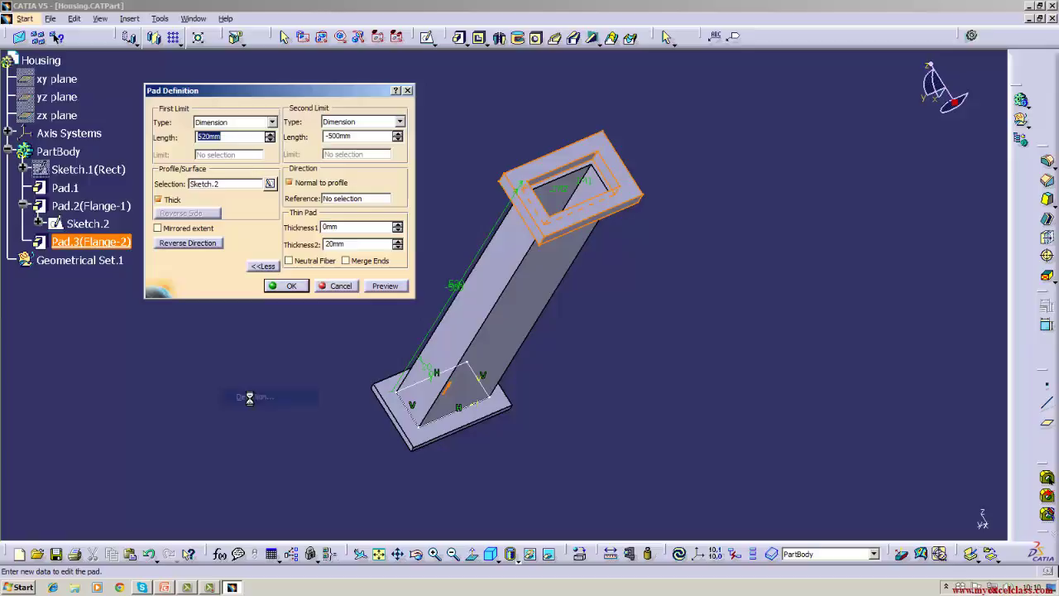
left_click(350, 244)
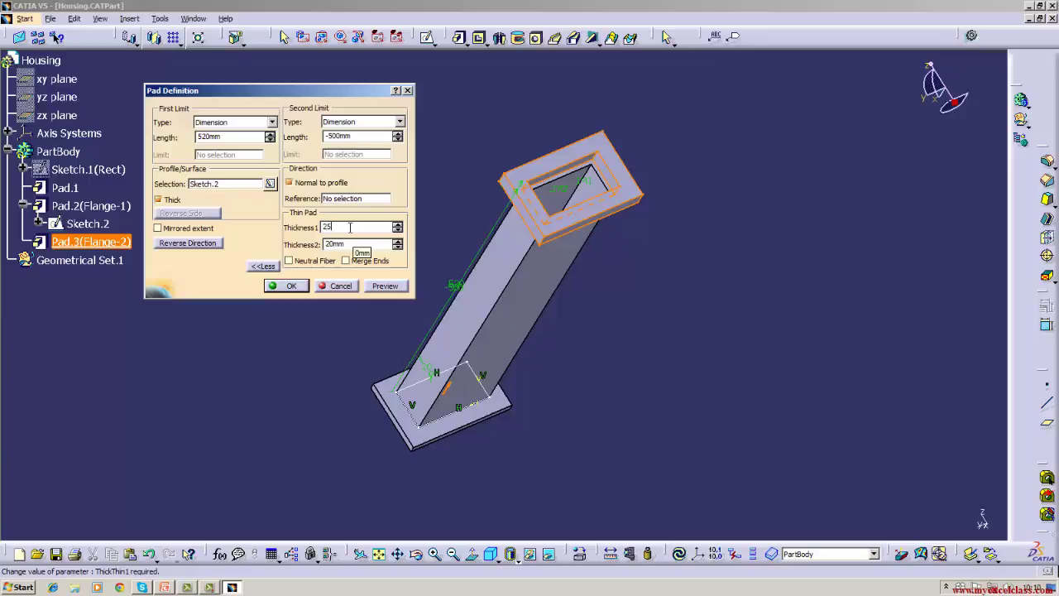
left_click(303, 286)
left_click(305, 285)
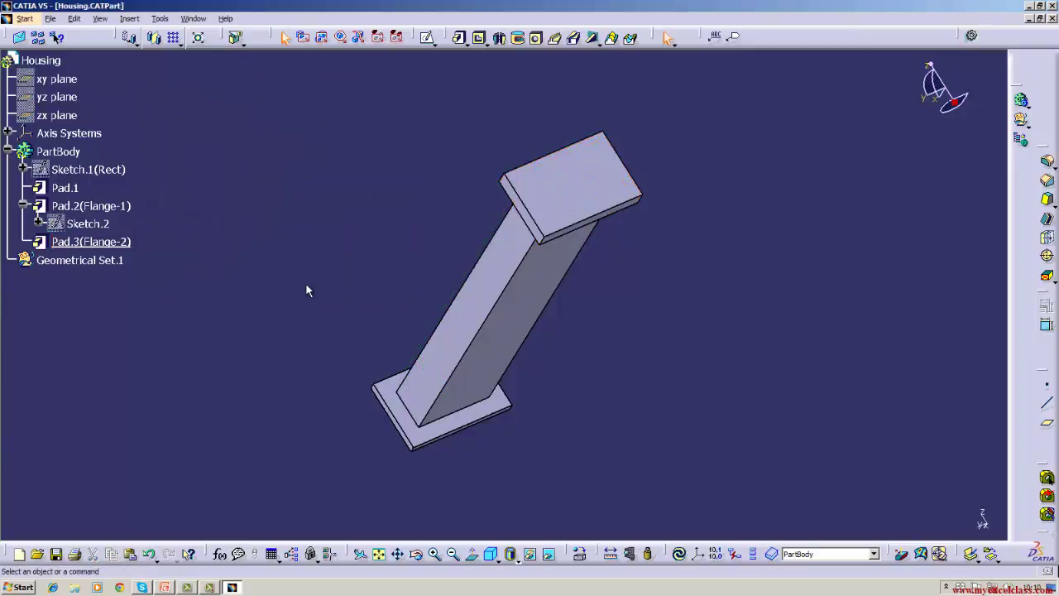
right_click(111, 242)
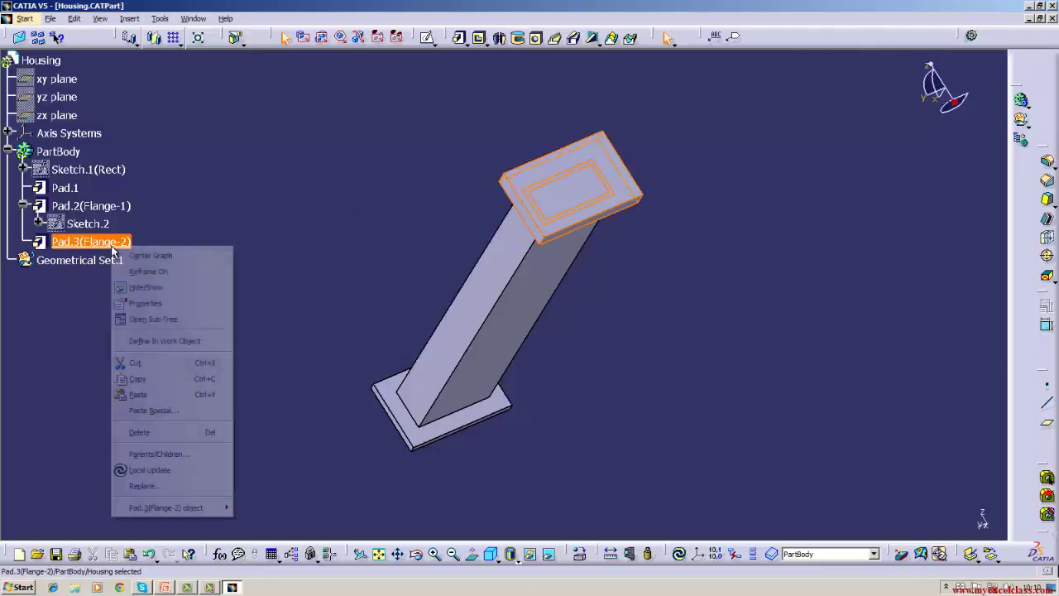
left_click(434, 176)
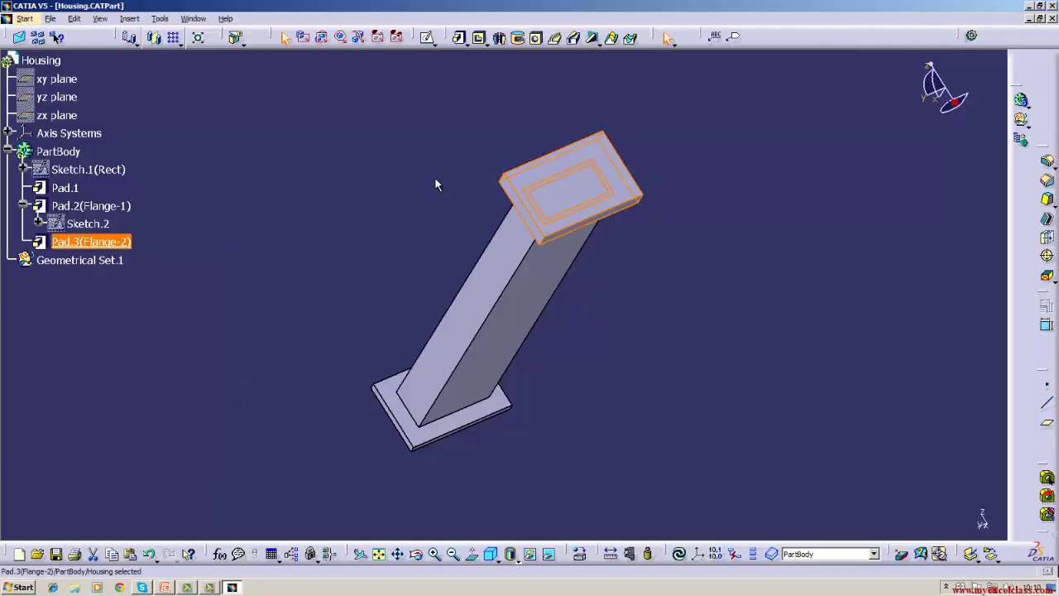
left_click(371, 201)
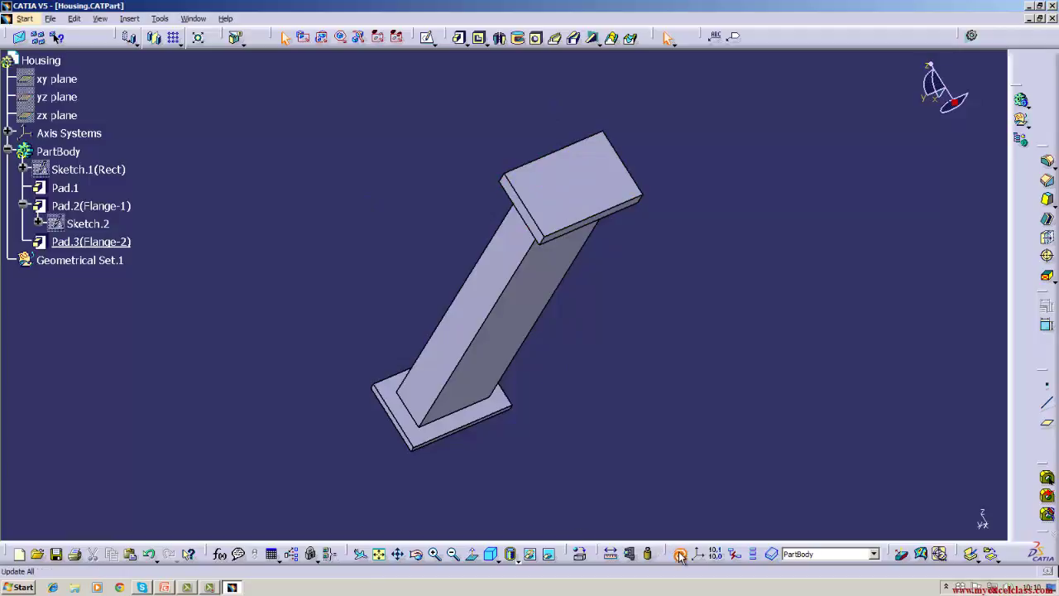
left_click(565, 177)
left_click(68, 270)
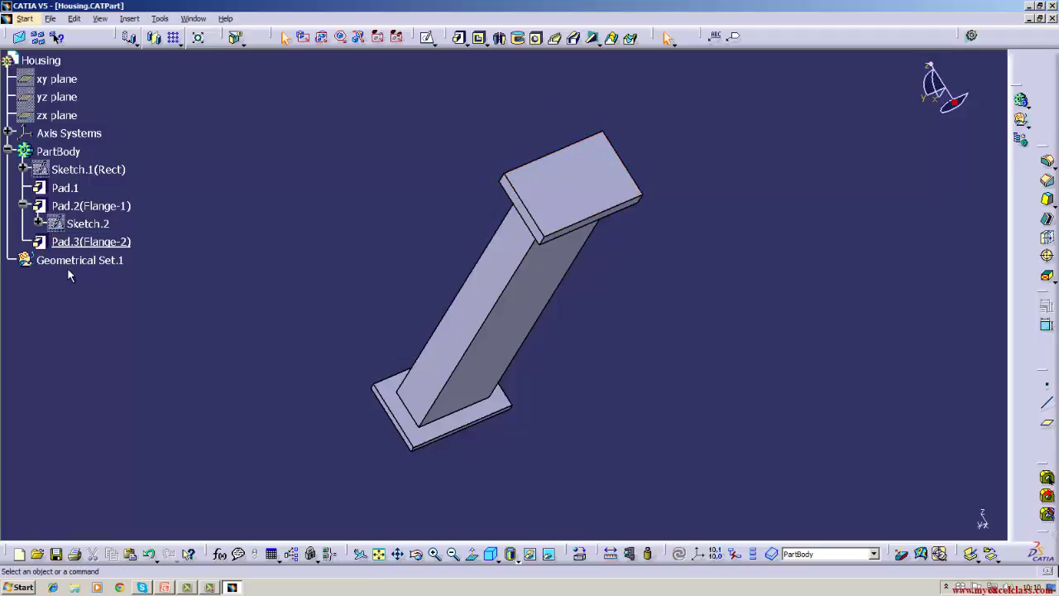
Try a Thickness1 of 20 mm on the thin-pad settings of Pad.3(Flange-2).
left_click(108, 243)
right_click(108, 242)
mouse_move(224, 503)
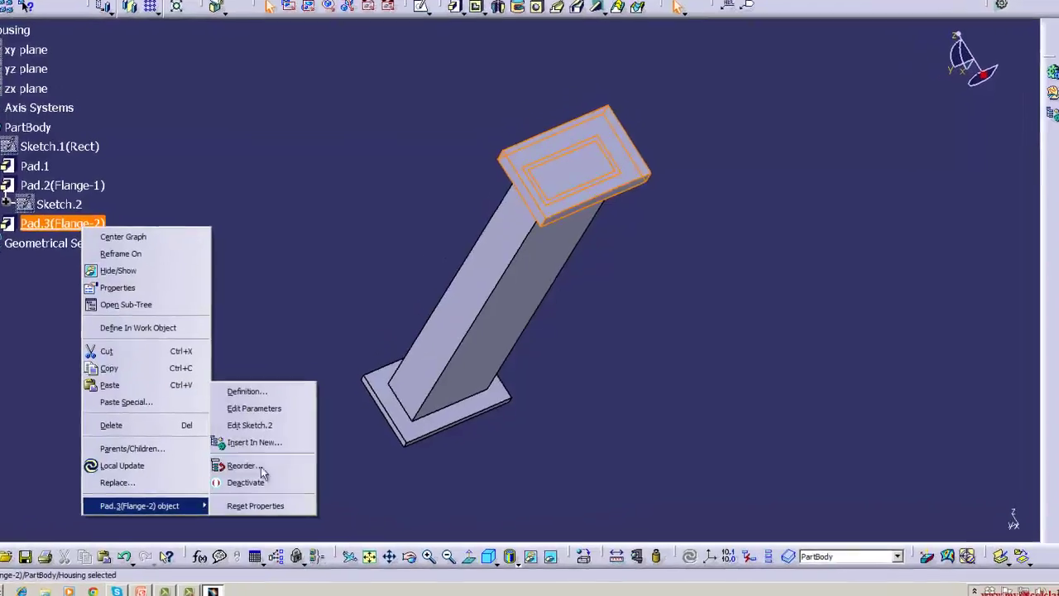
left_click(246, 390)
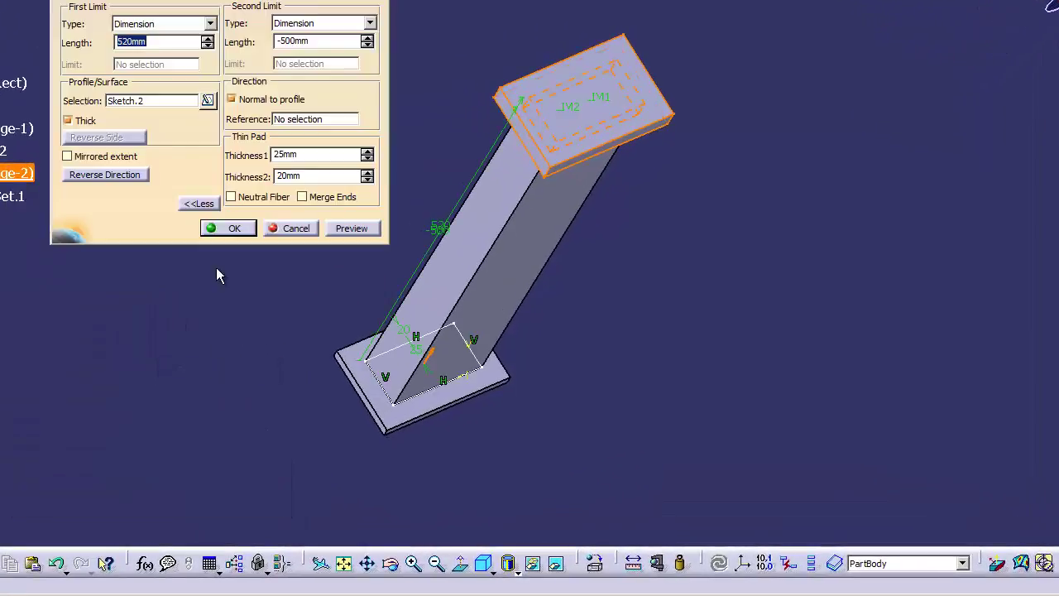
left_click(300, 155)
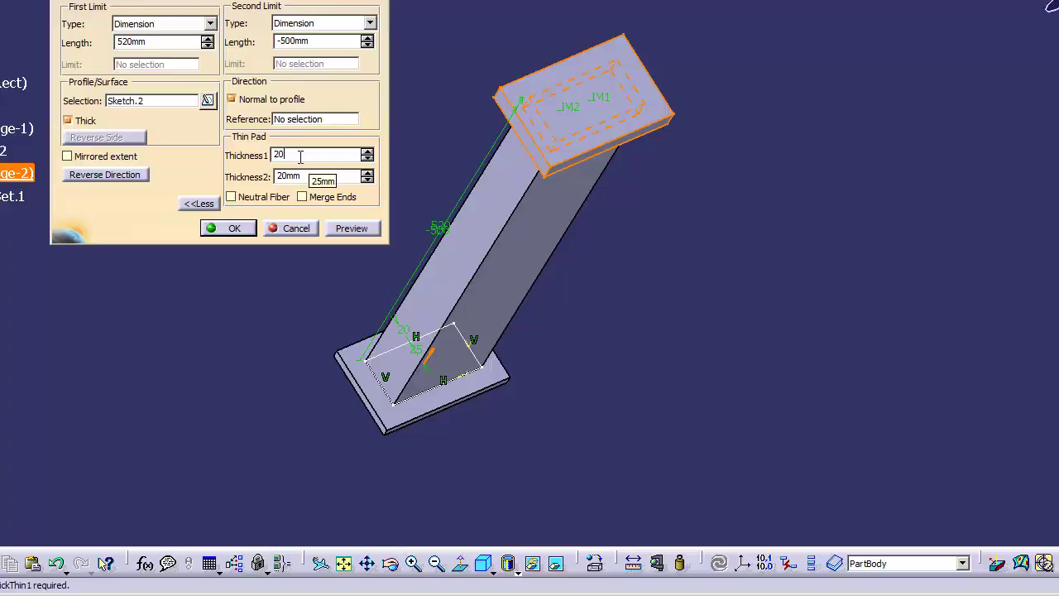
key("Return")
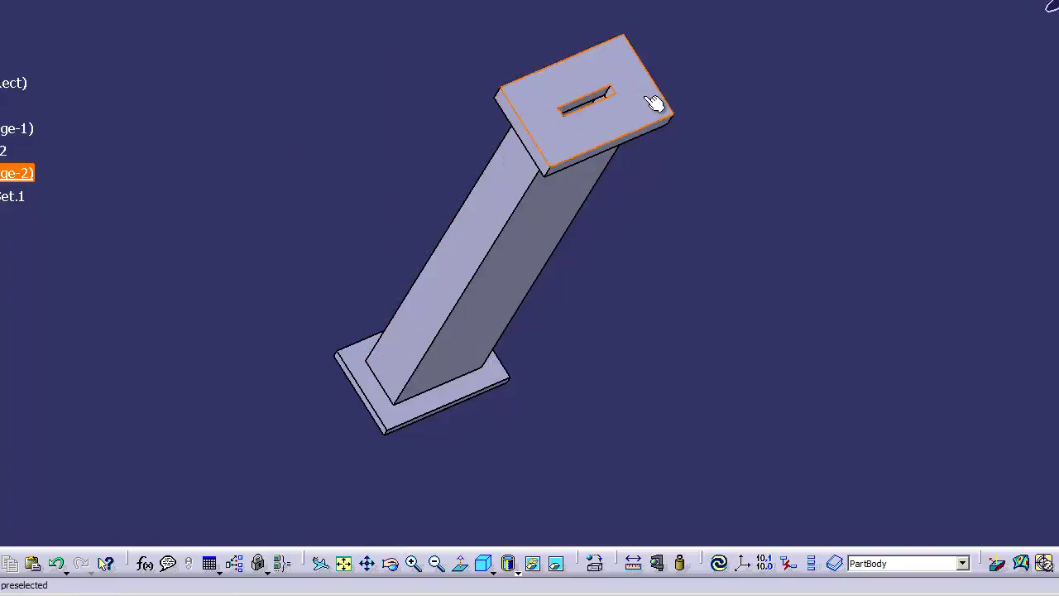
Change Thickness1 of Pad.3(Flange-2) to 0 mm and apply the change.
right_click(7, 173)
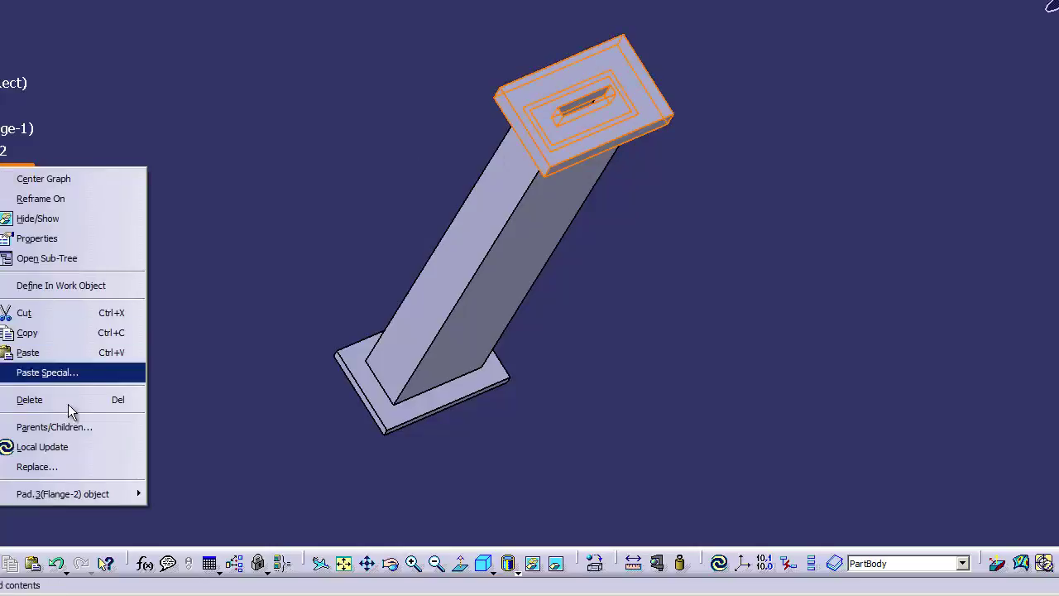
mouse_move(75, 494)
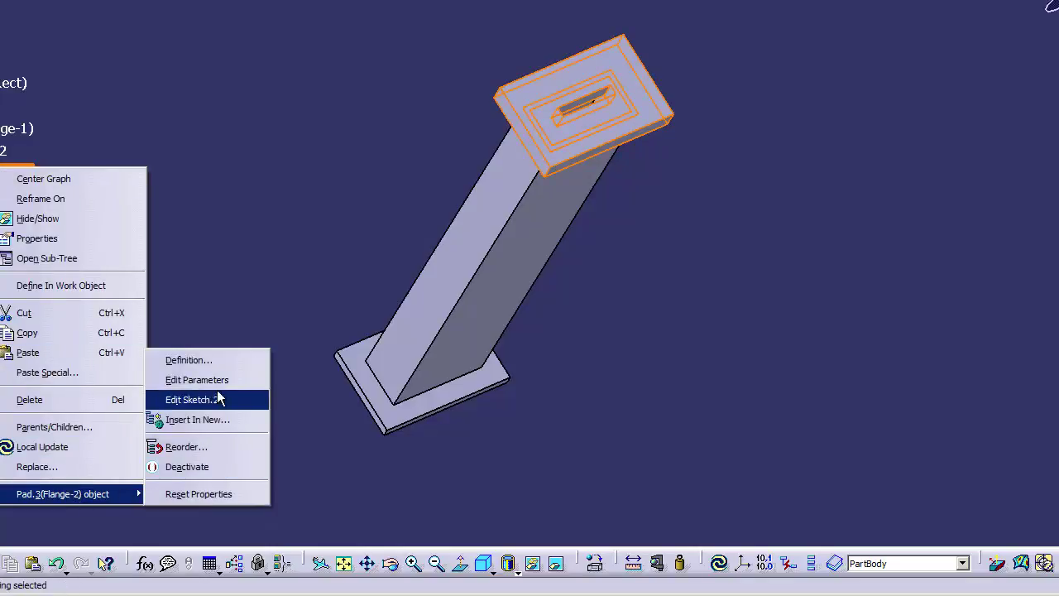
left_click(211, 360)
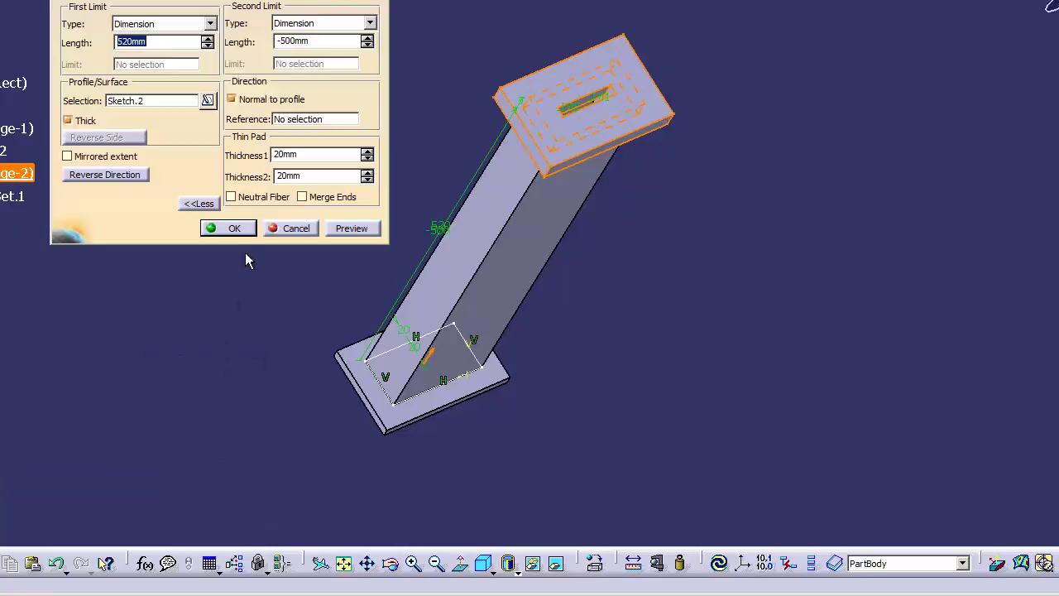
left_click(314, 154)
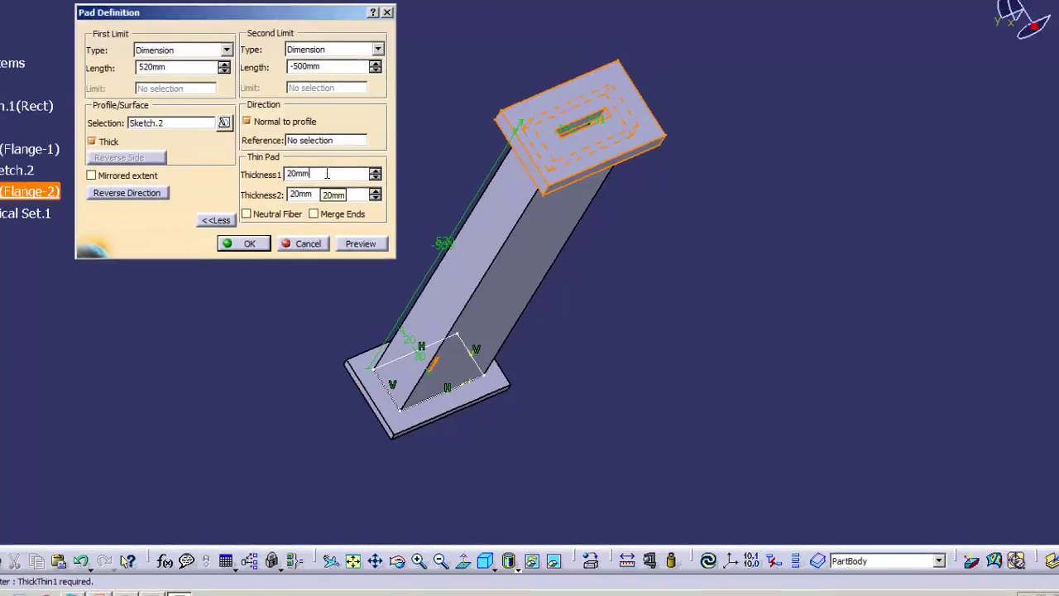
key("BackSpace")
key("BackSpace")
key("BackSpace")
key("BackSpace")
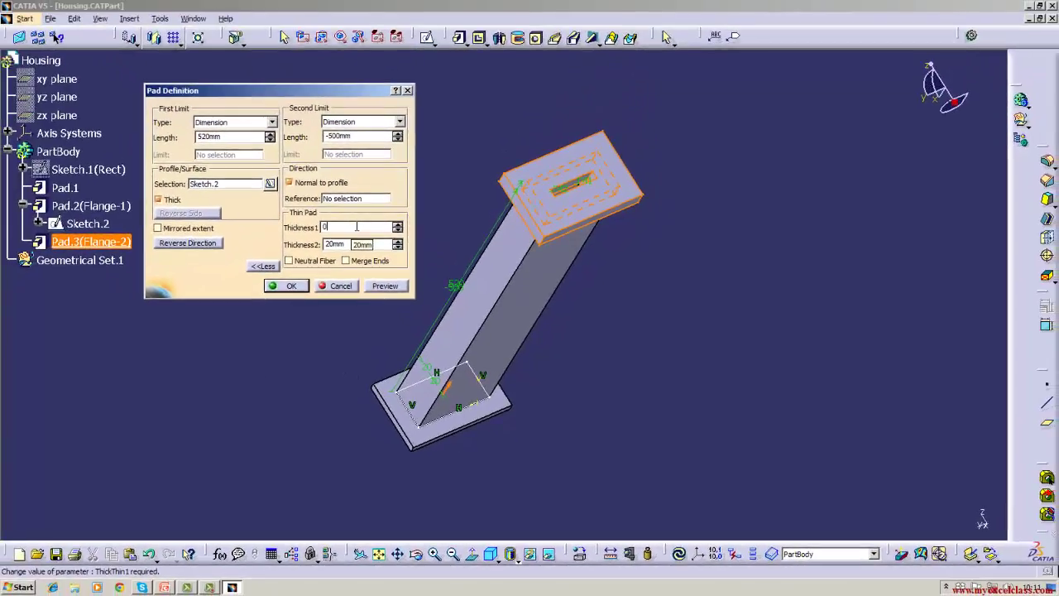
key("Return")
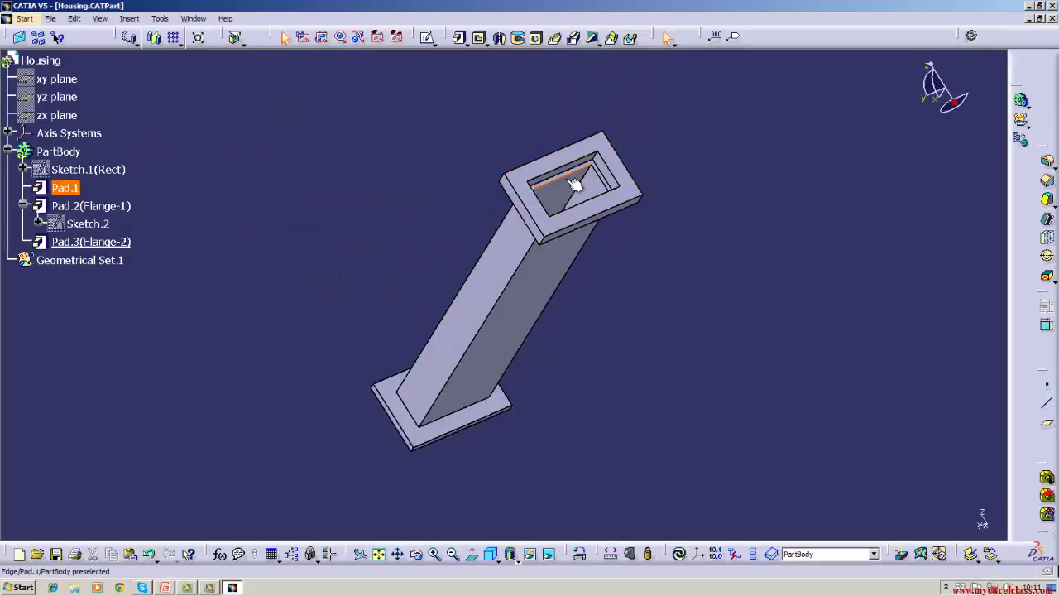
Set Thickness1 of Pad.3(Flange-2) back to 5 mm and update the part.
right_click(129, 250)
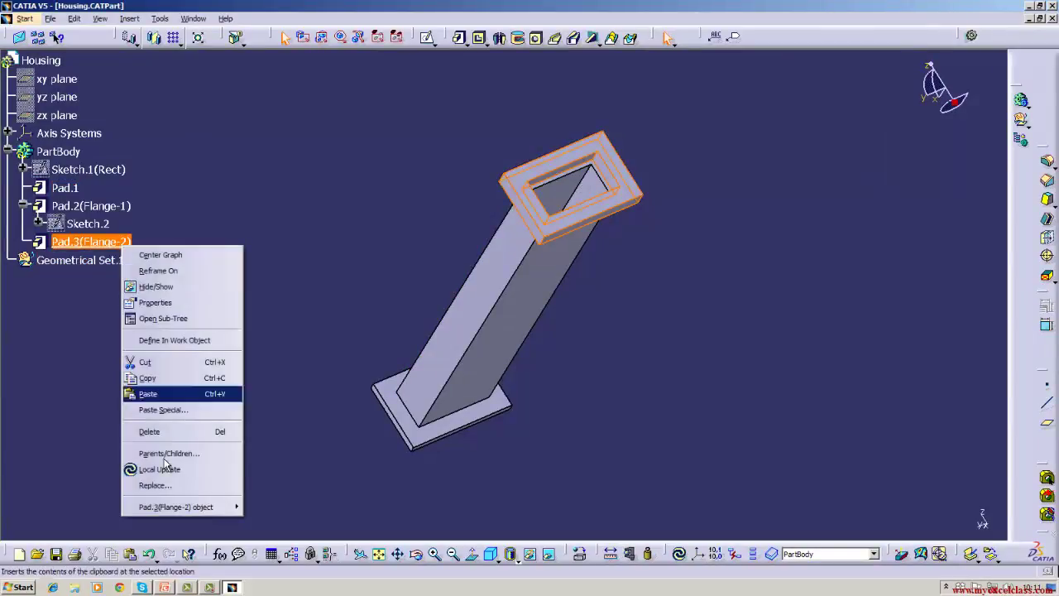
mouse_move(241, 516)
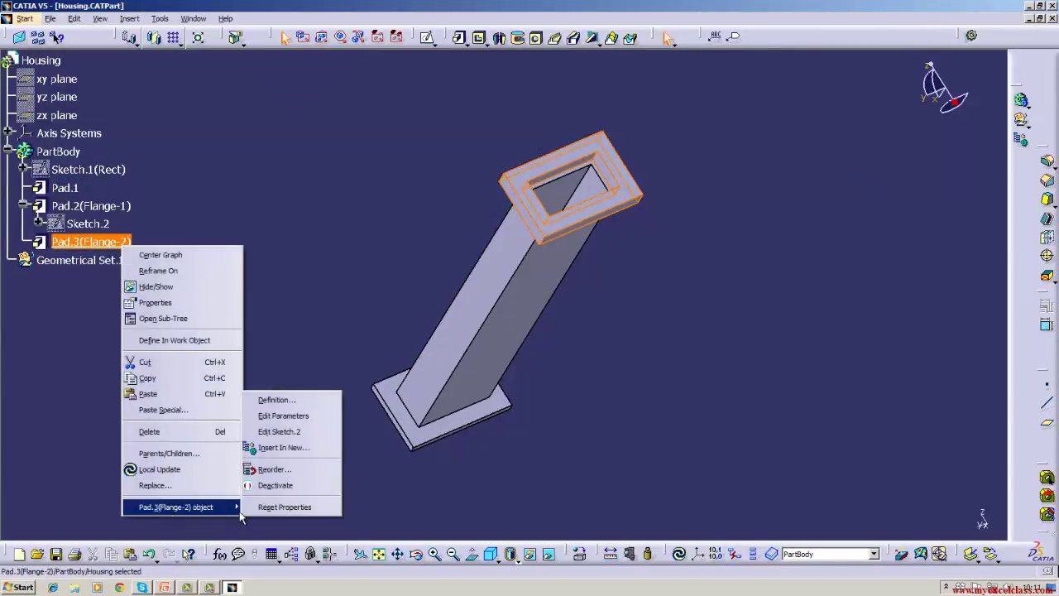
left_click(306, 400)
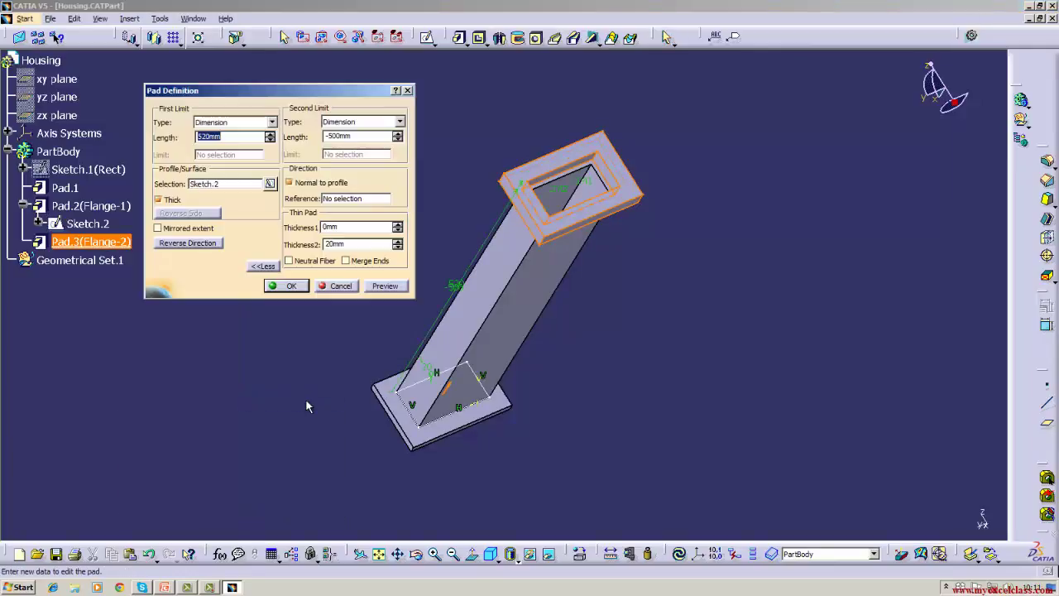
left_click(367, 228)
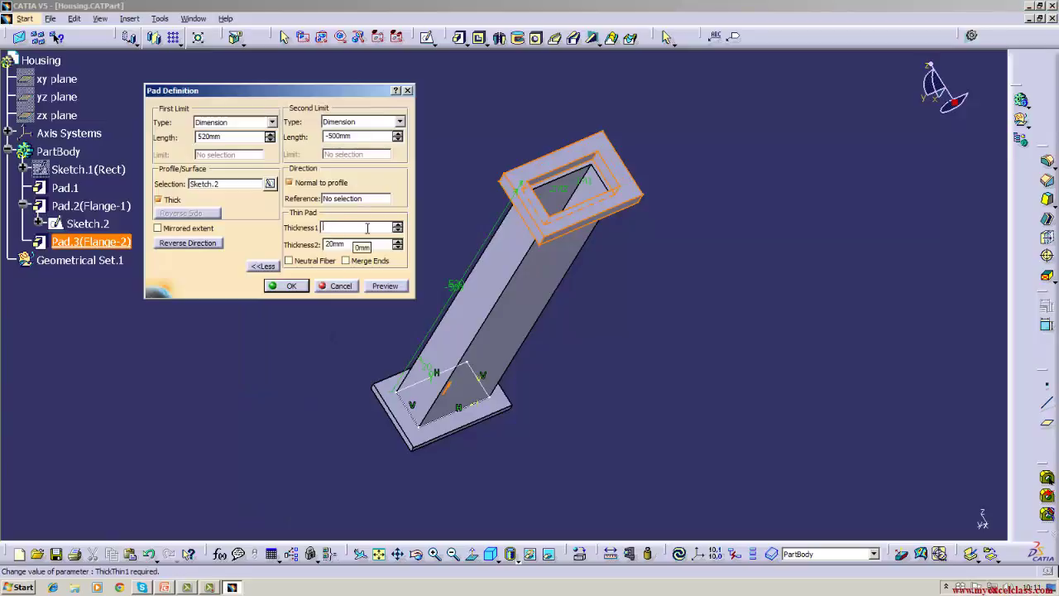
key("Return")
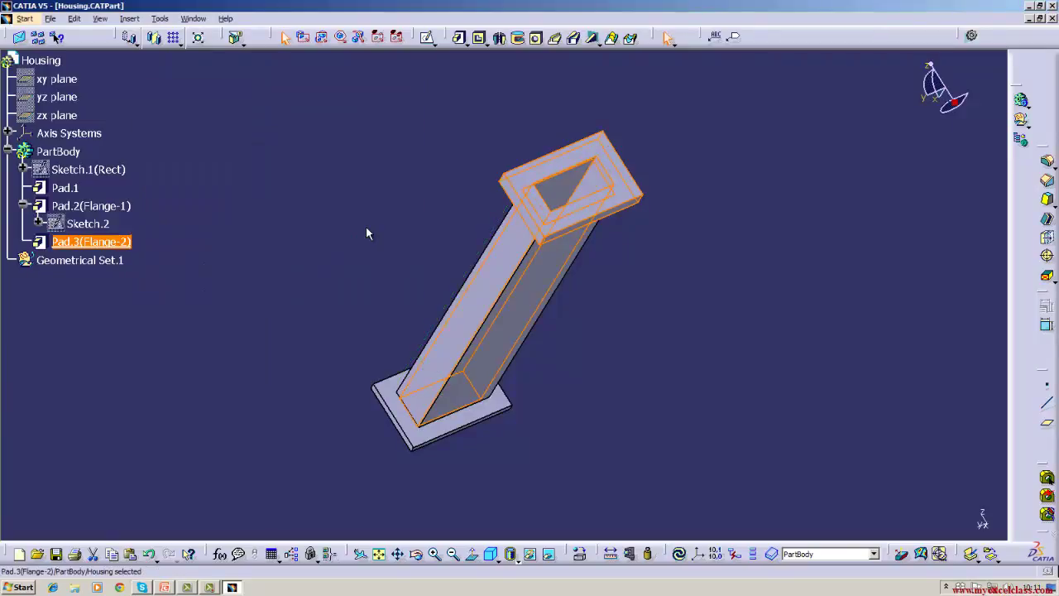
left_click(366, 227)
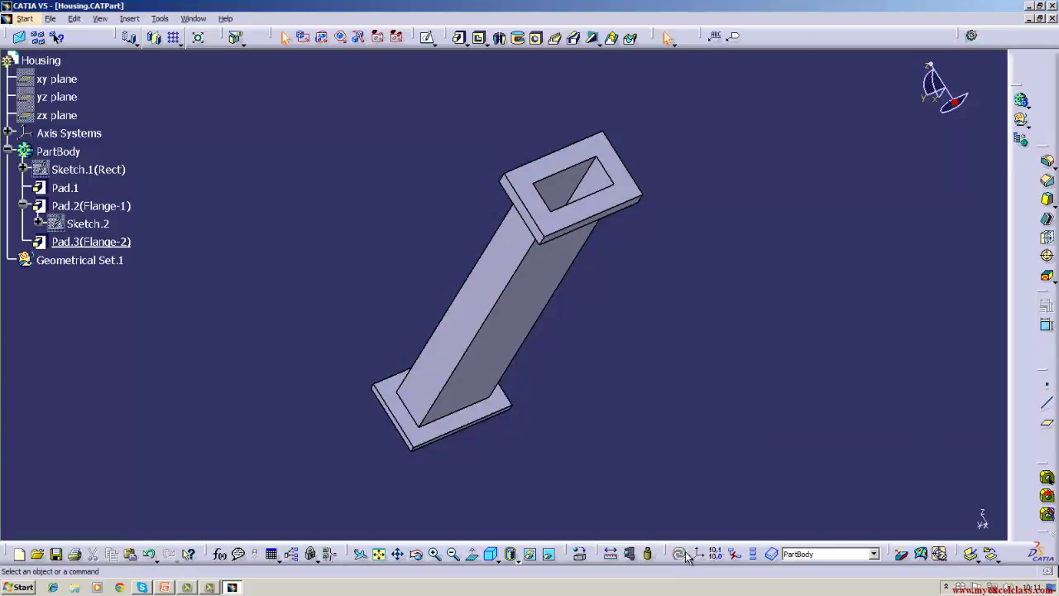
Inspect the open end of the housing and review the pad definition of Pad.2(Flange-1) without changing it.
left_click(490, 563)
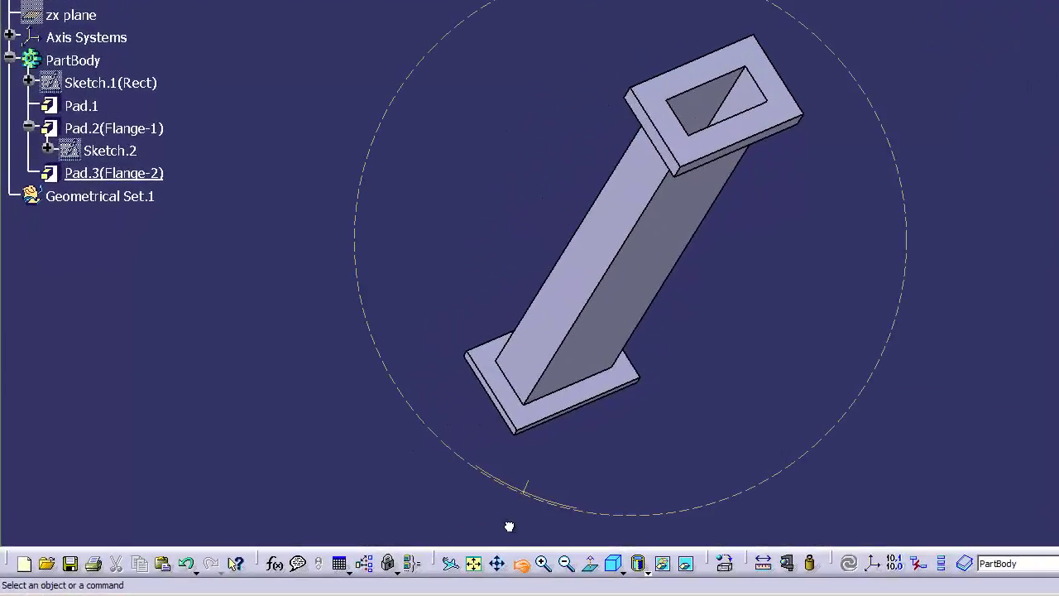
left_click_drag(478, 526, 425, 372)
left_click(612, 565)
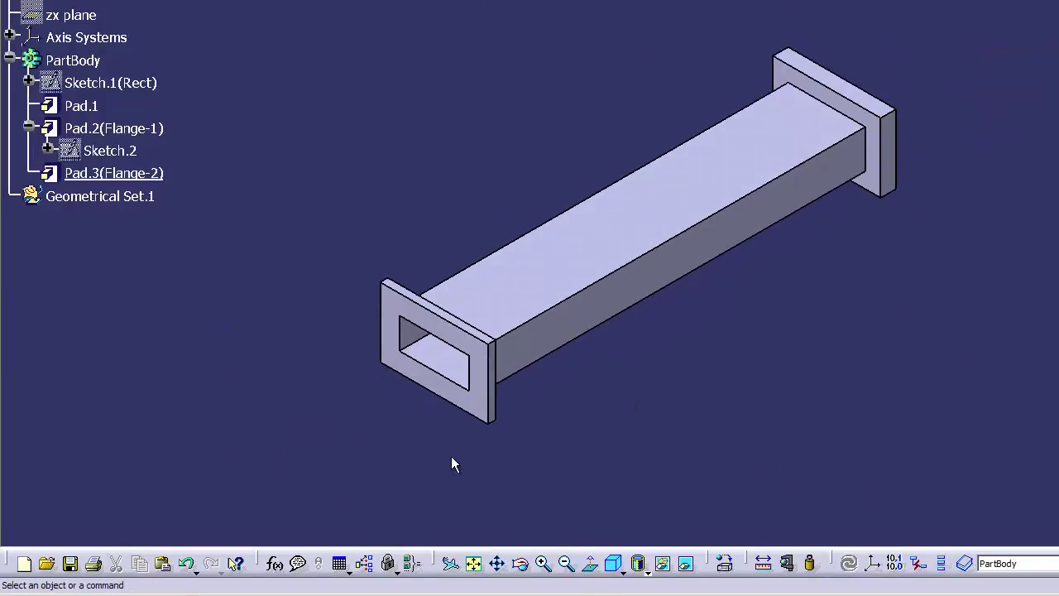
right_click(80, 130)
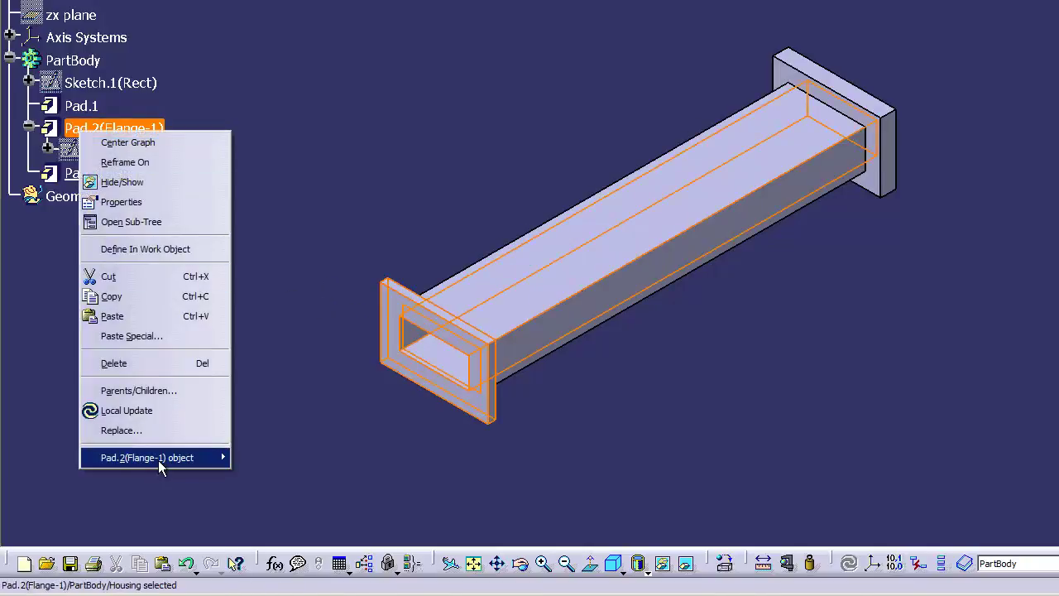
mouse_move(161, 457)
left_click(296, 460)
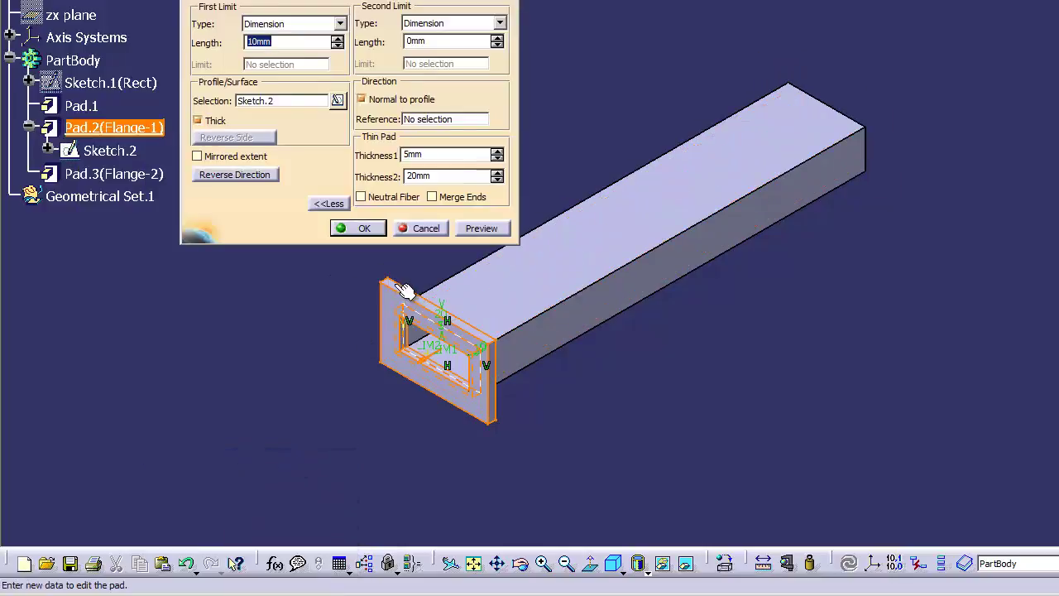
left_click(418, 228)
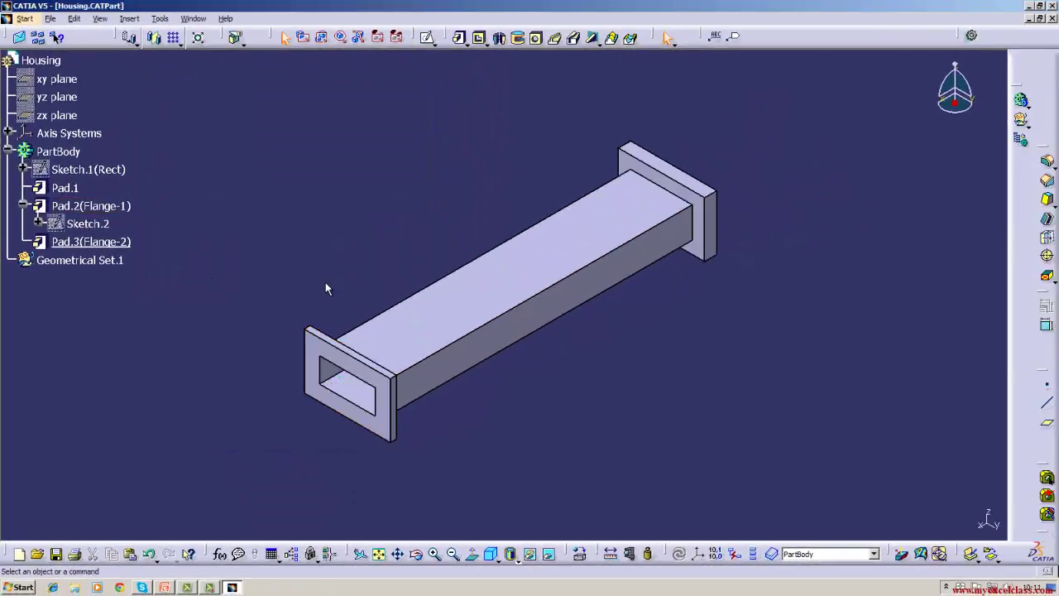
Review the limits and thin-pad thicknesses in the definition of Pad.3(Flange-2).
right_click(107, 242)
mouse_move(165, 507)
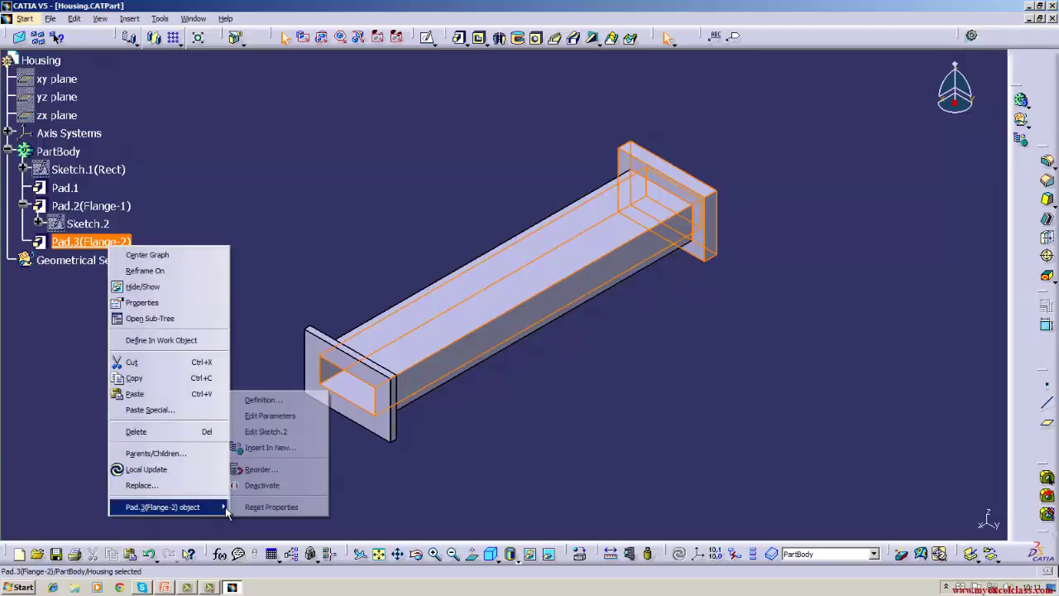
left_click(263, 400)
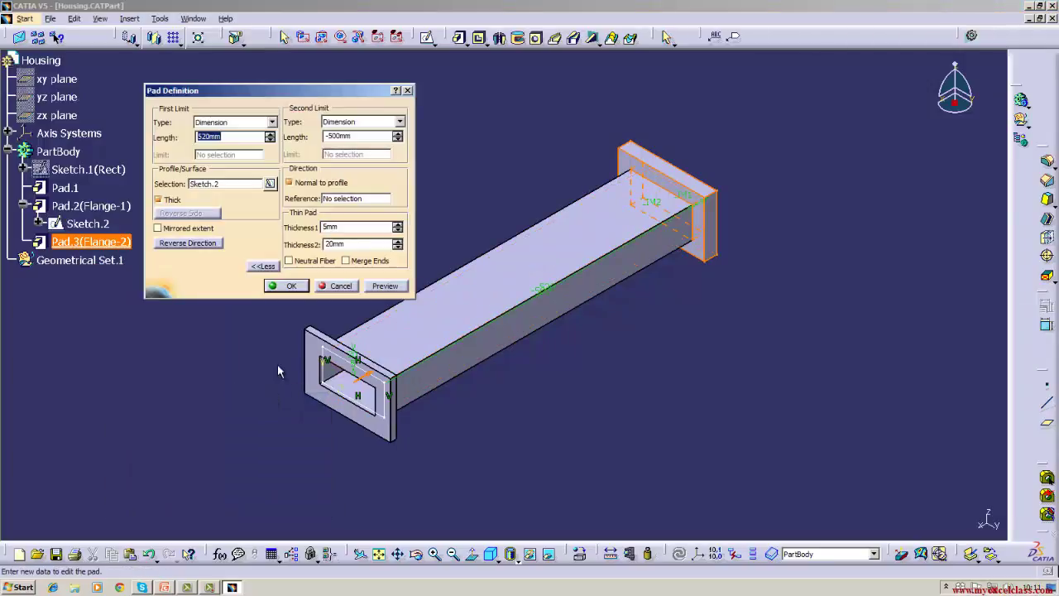
left_click(327, 286)
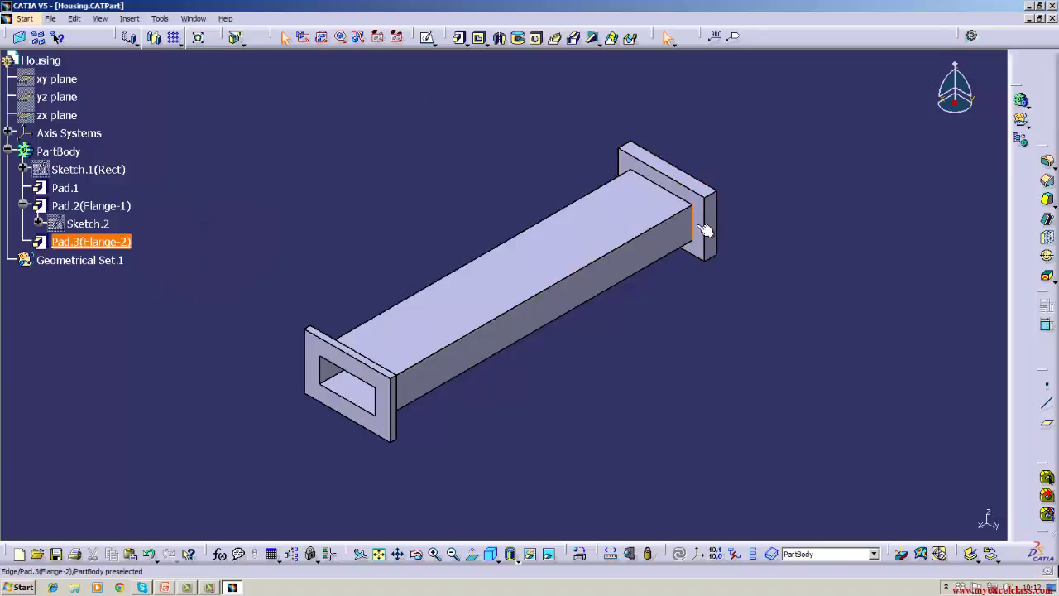
right_click(122, 241)
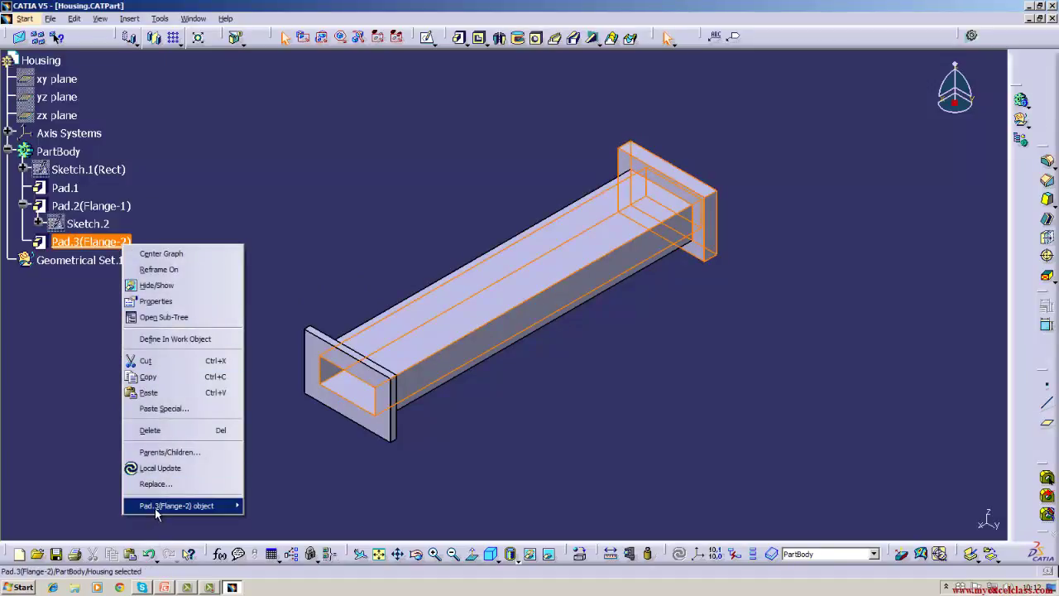
mouse_move(223, 505)
left_click(279, 401)
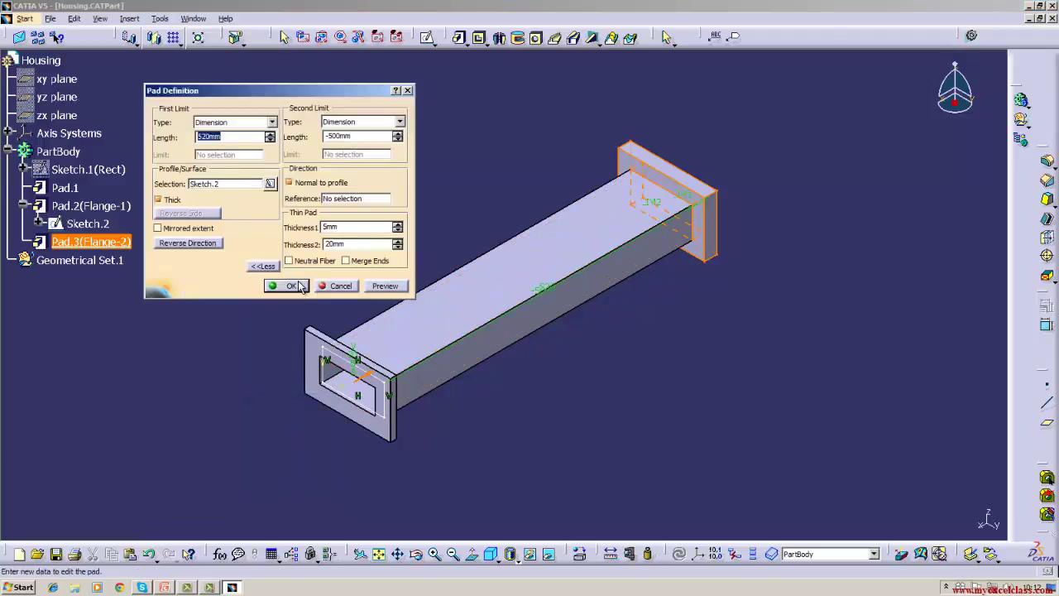
left_click(285, 286)
Recheck the length and thin-pad thicknesses in the definition of Pad.2(Flange-1).
right_click(83, 205)
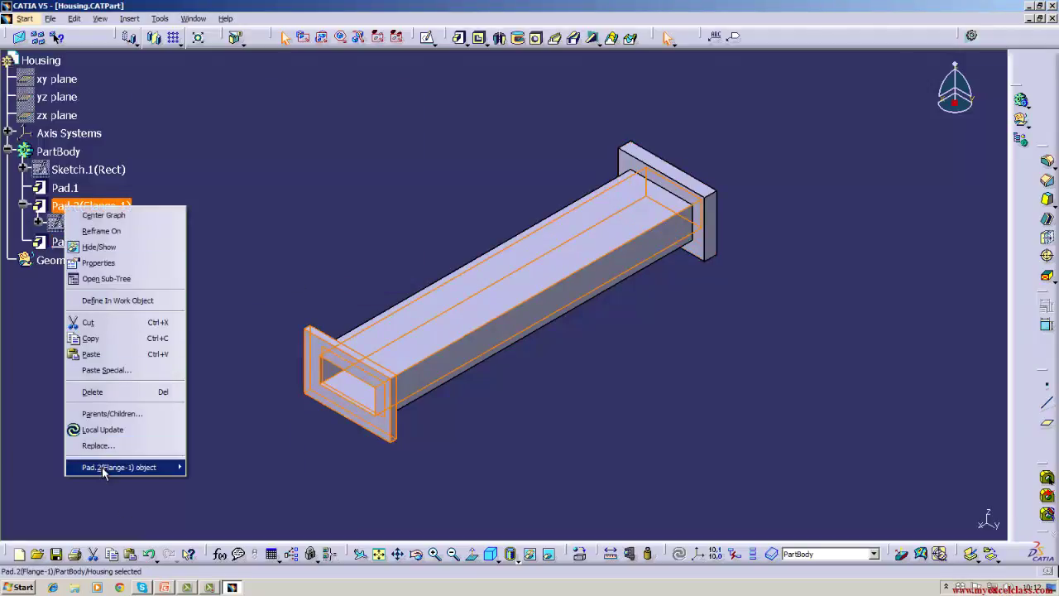
mouse_move(116, 467)
left_click(226, 468)
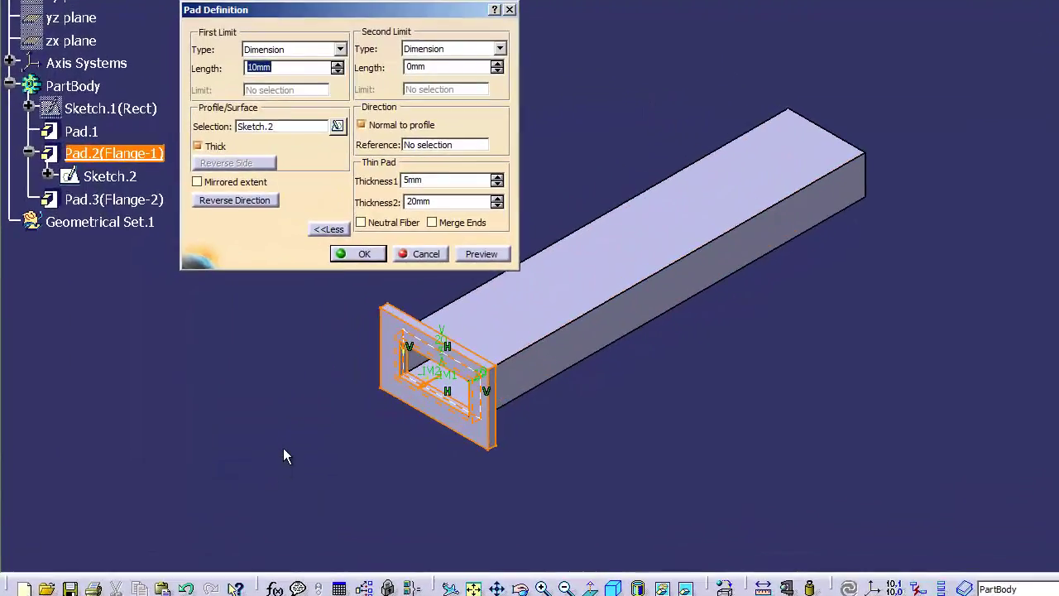
left_click(364, 253)
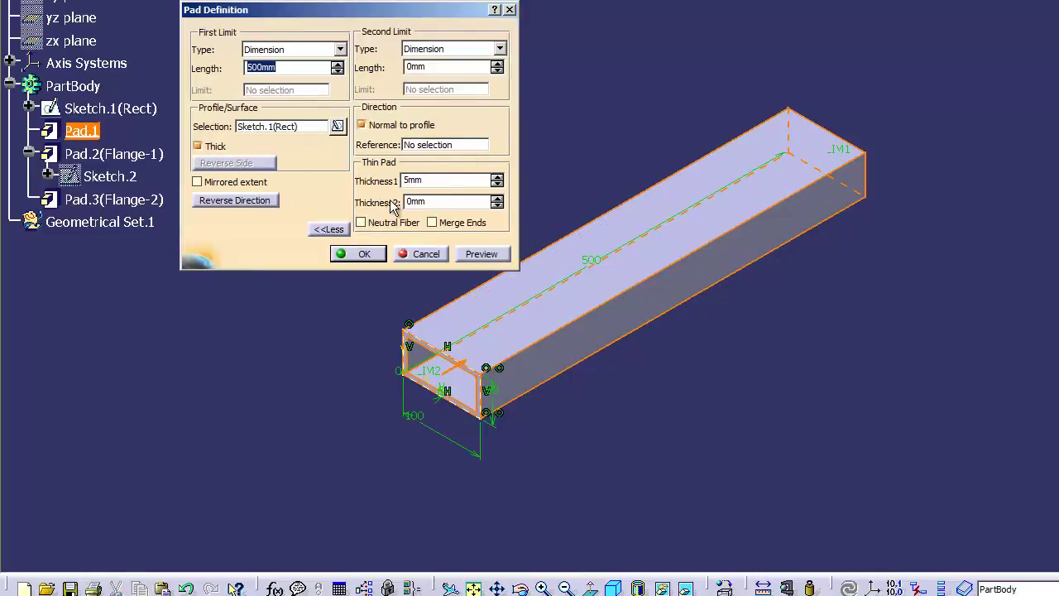
Turn off the Thick option of Pad.1 and apply the change.
left_click(198, 148)
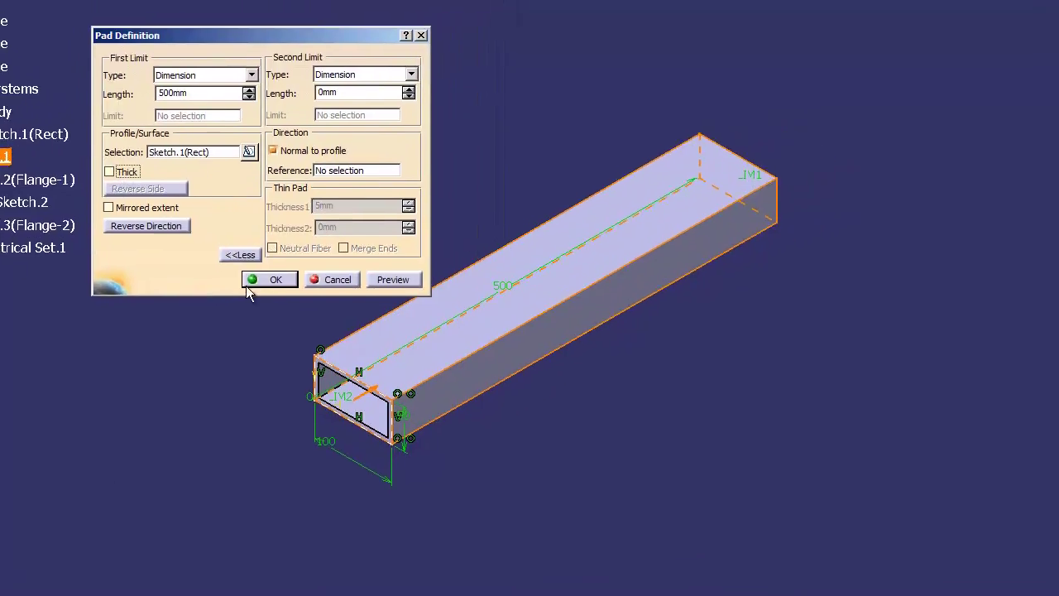
left_click(357, 253)
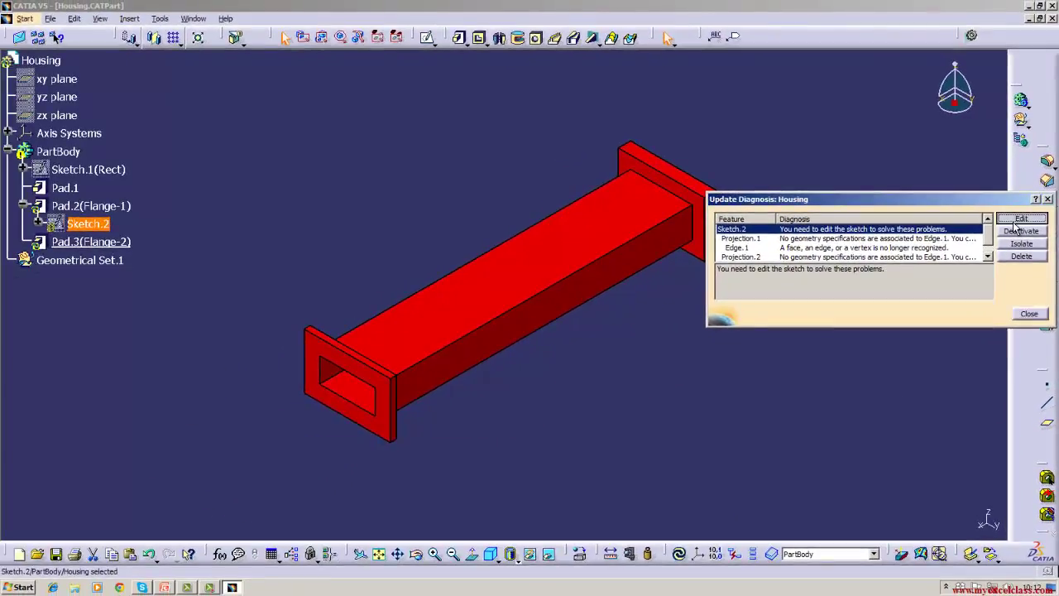
Open Sketch.2 for editing from the update diagnosis, dismiss the diagnosis and fit the rectangular profile in view.
left_click(1017, 219)
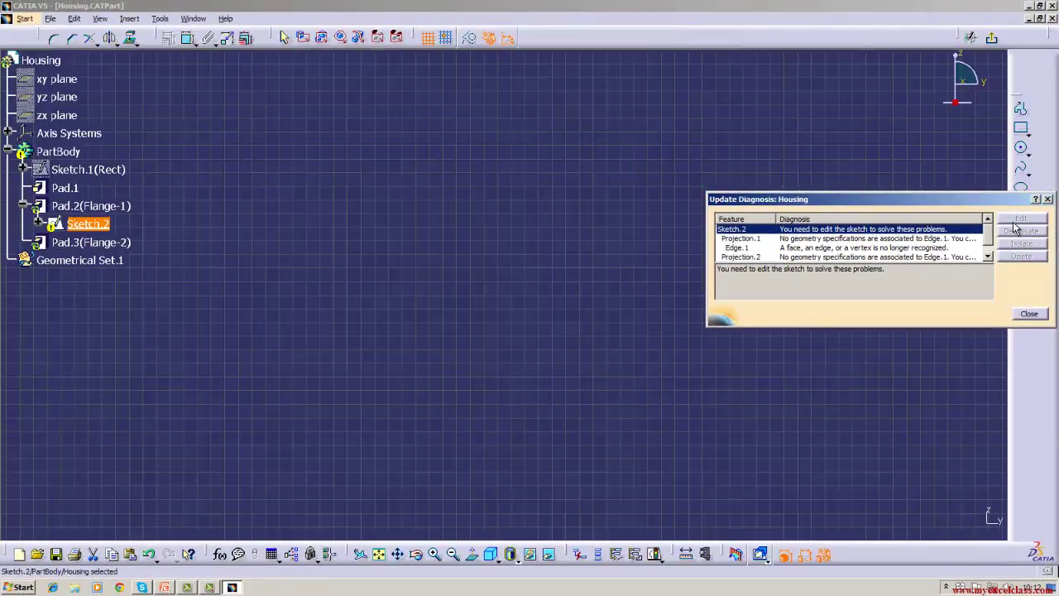
left_click(1028, 313)
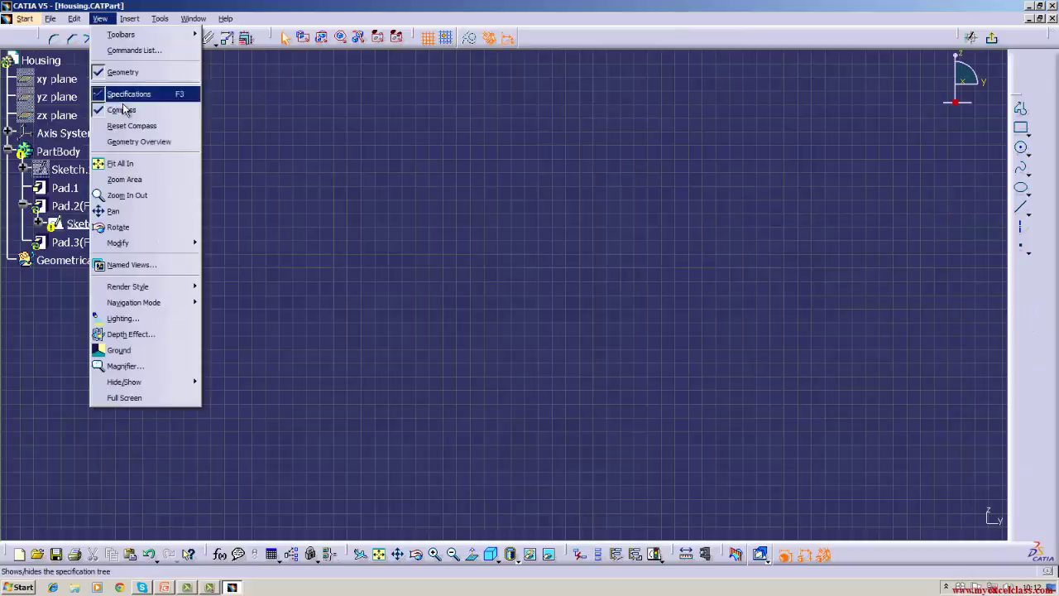
left_click(120, 163)
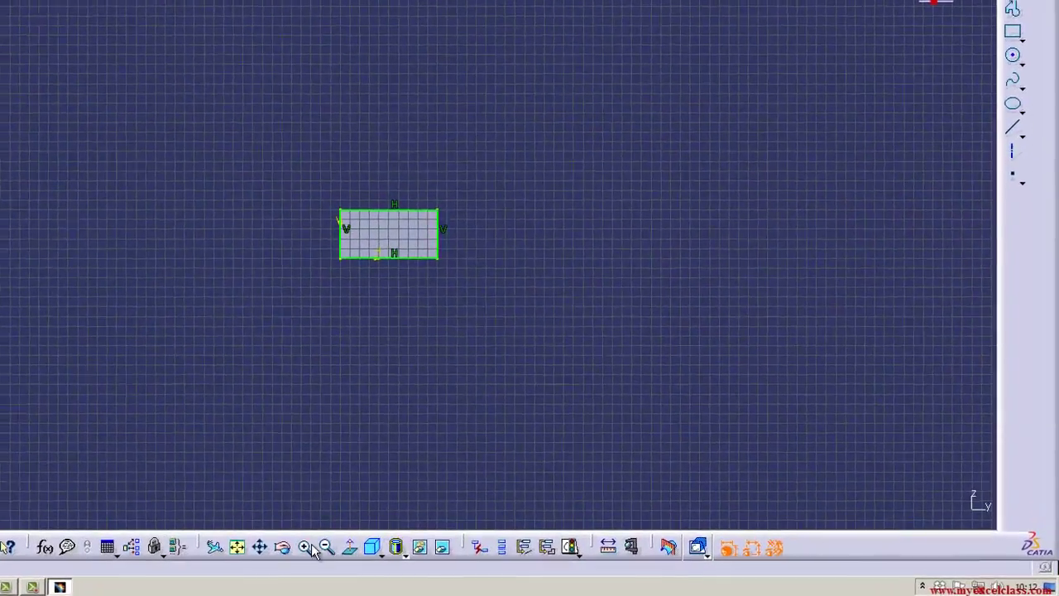
left_click(382, 550)
left_click(382, 550)
left_click(281, 544)
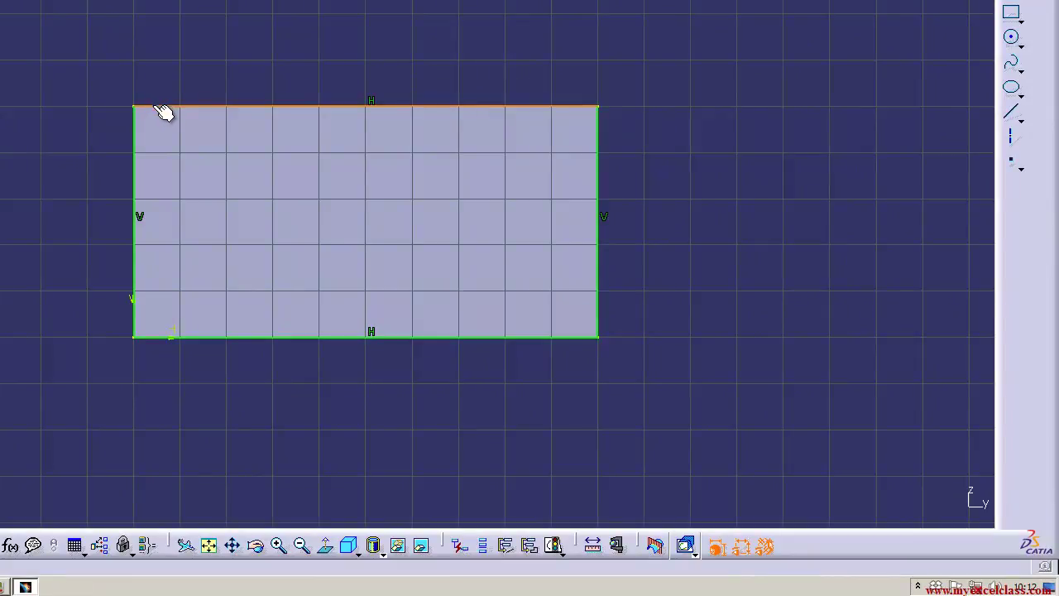
Delete the projected upper edge of the rectangle in Sketch.2 together with its leftover mark.
left_click(552, 107)
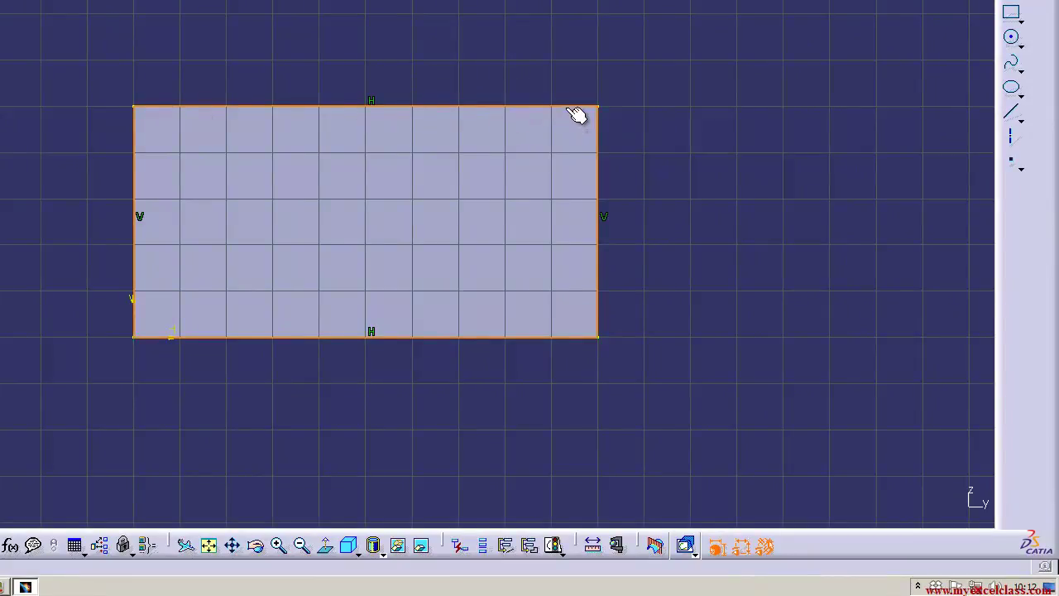
left_click(738, 120)
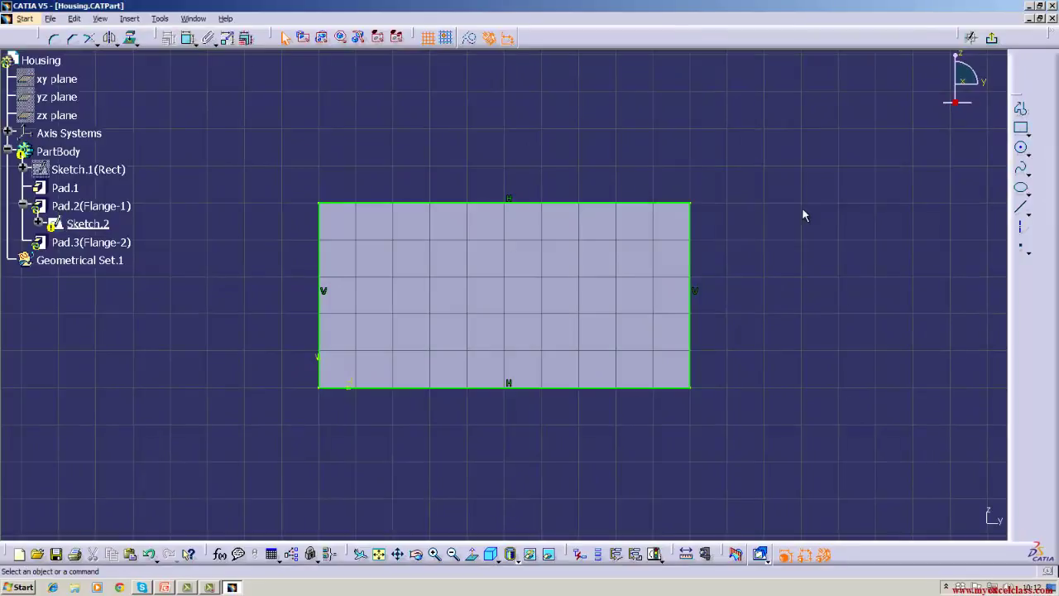
right_click(574, 208)
left_click(580, 383)
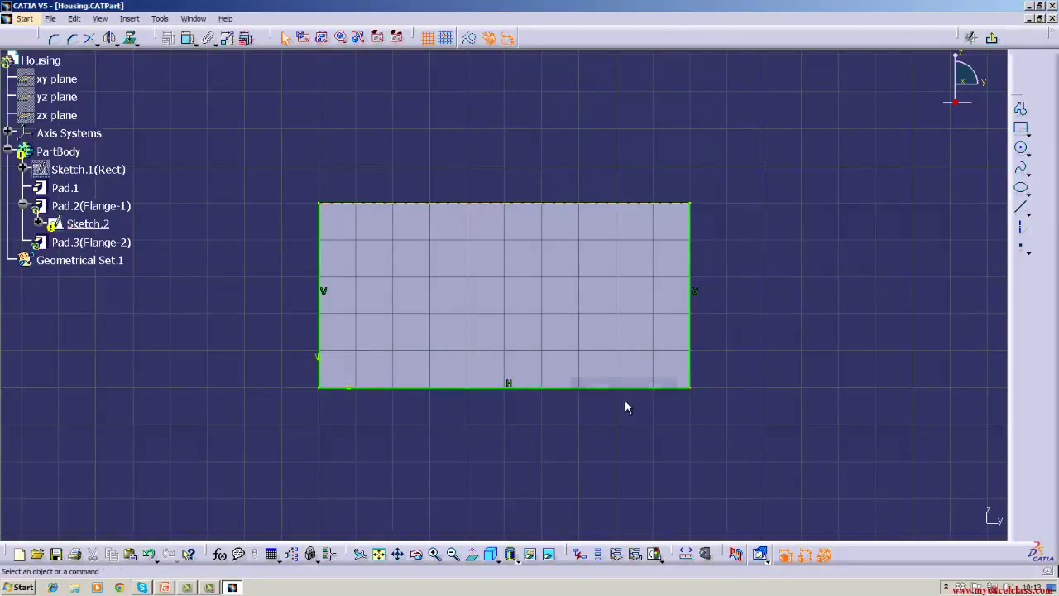
right_click(593, 206)
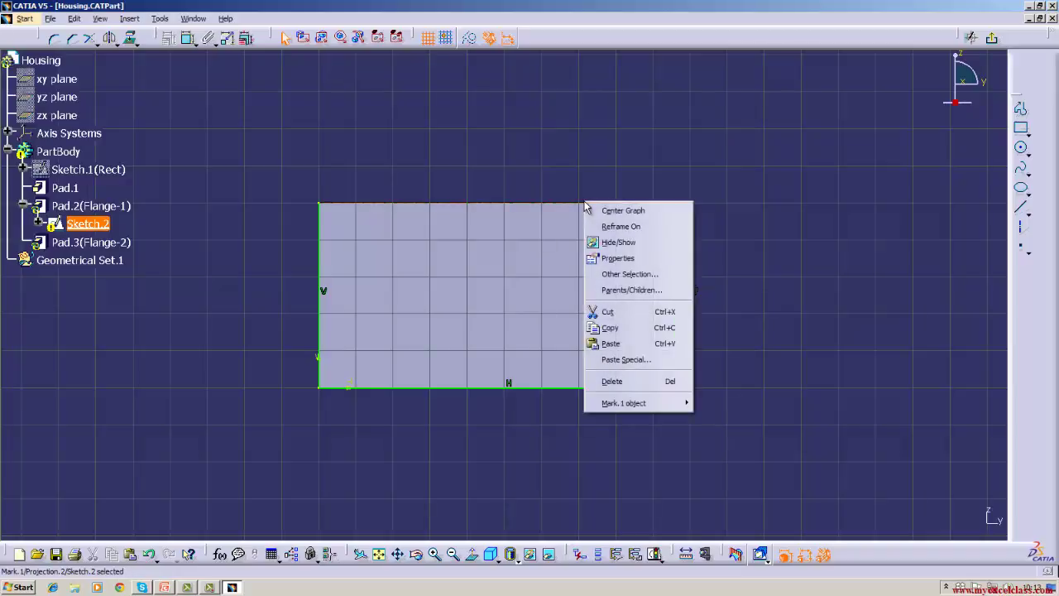
left_click(603, 381)
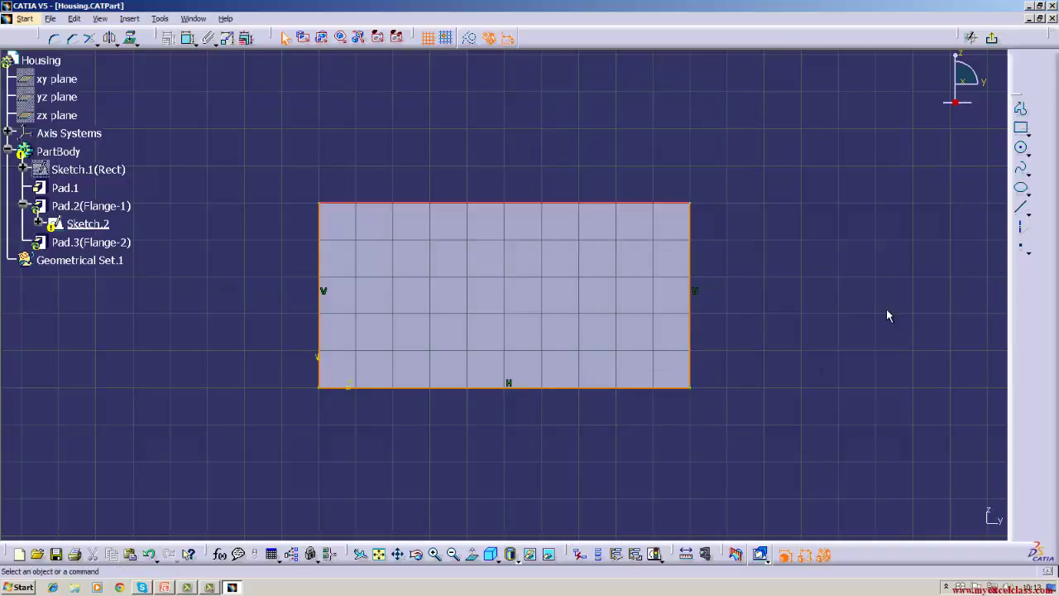
Draw a replacement line along the rectangle's upper side, from H 100 mm, V 50 mm to the opposite upper corner.
left_click(1021, 207)
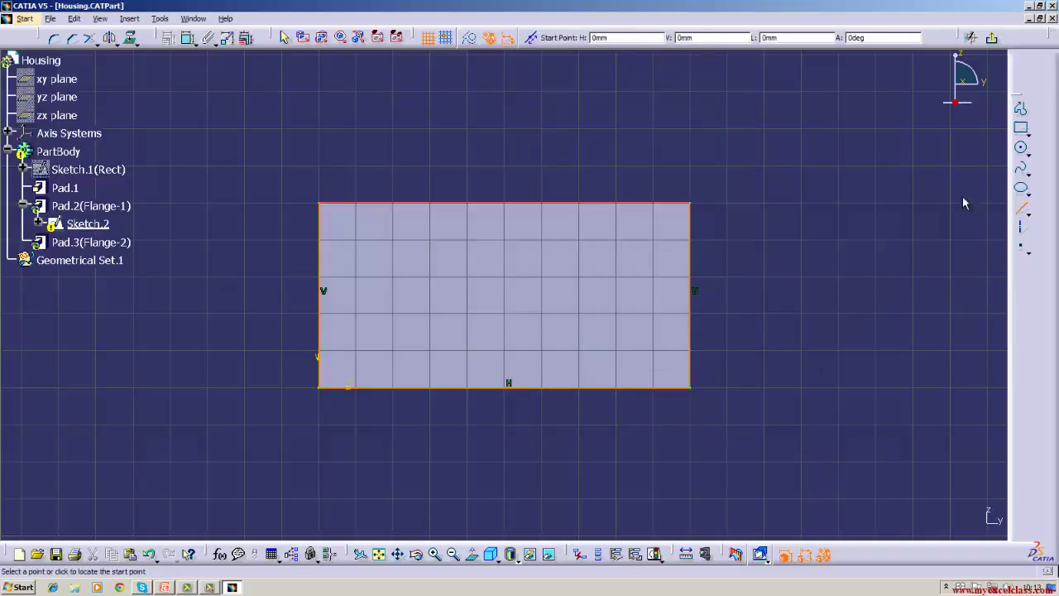
left_click(691, 207)
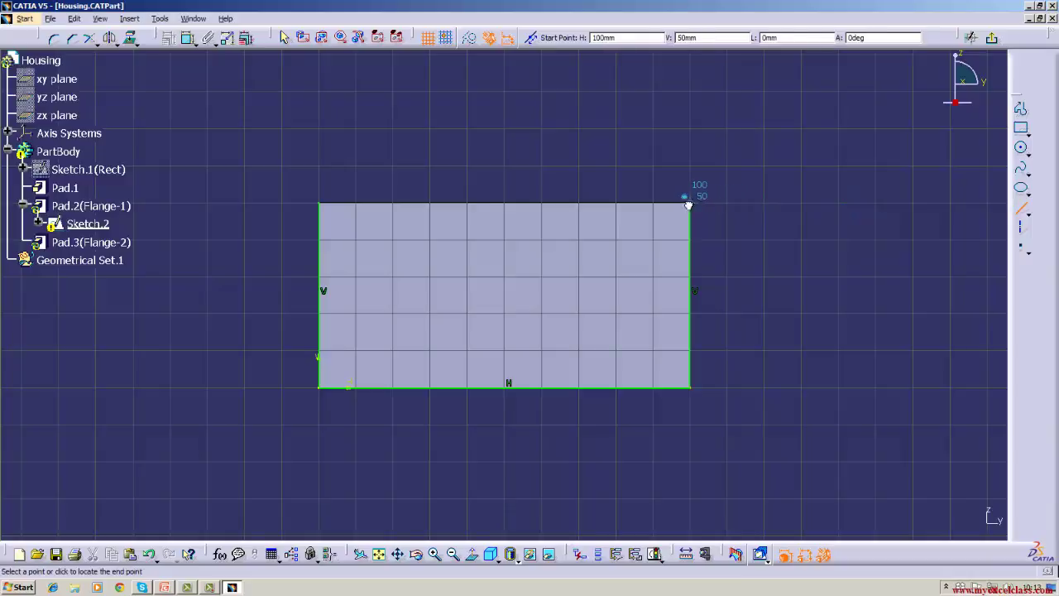
left_click(319, 204)
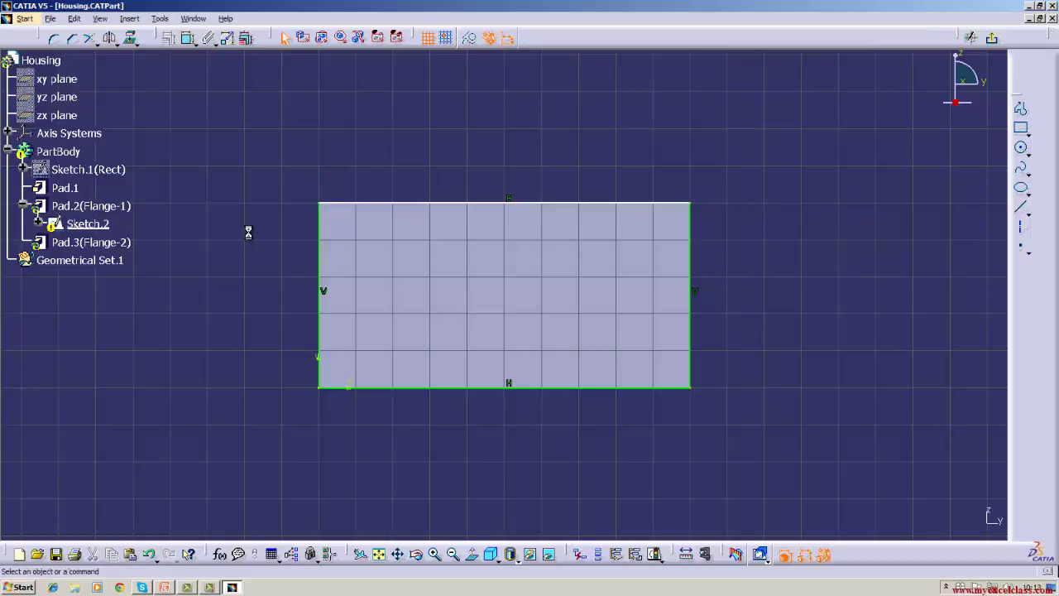
Exit Sketch.2 and update the part.
left_click(499, 388)
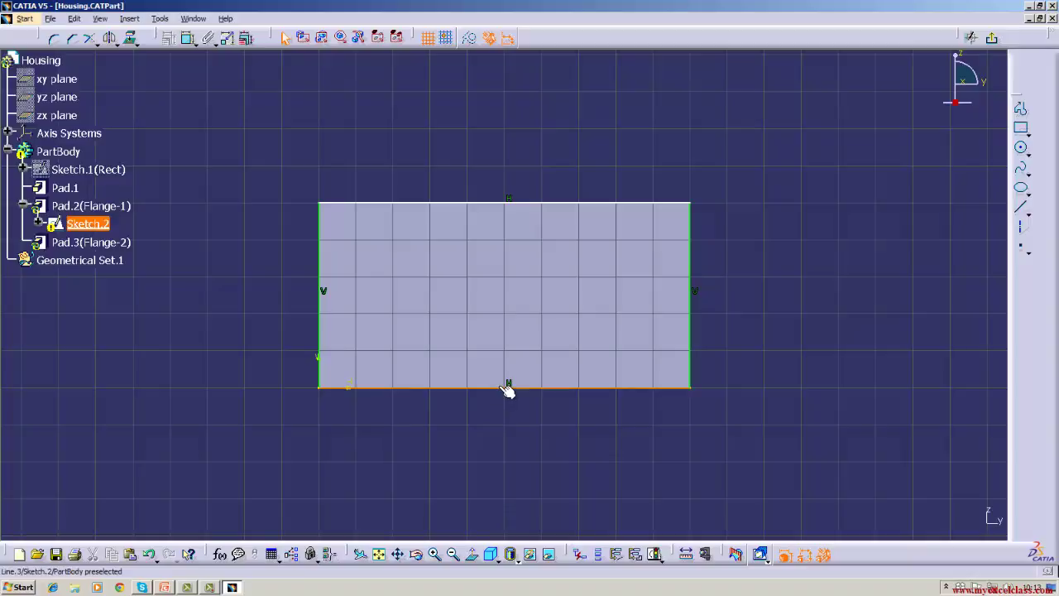
right_click(499, 391)
key("Escape")
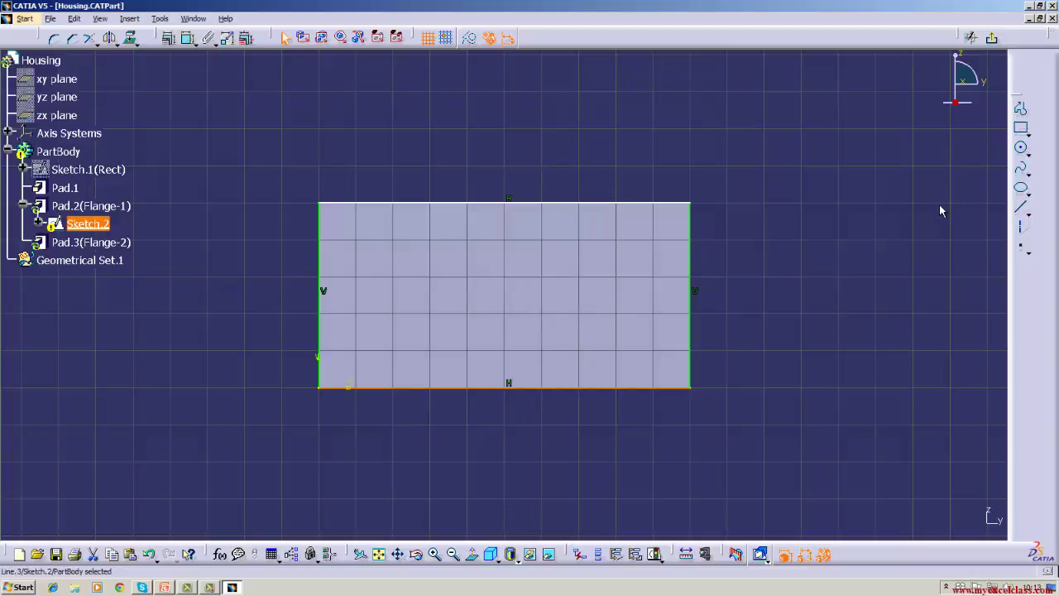
left_click(991, 38)
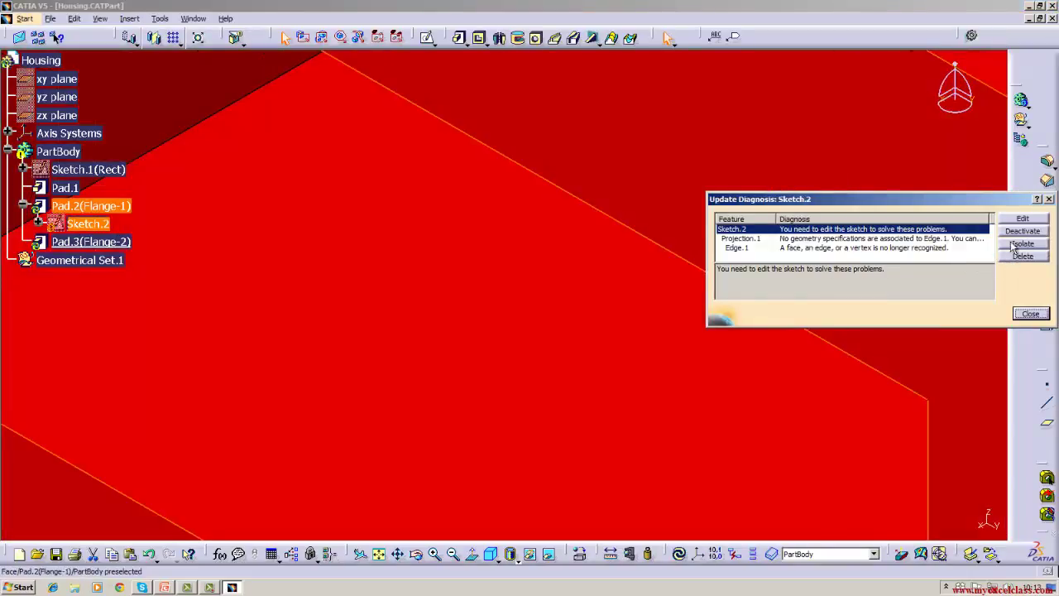
left_click(679, 553)
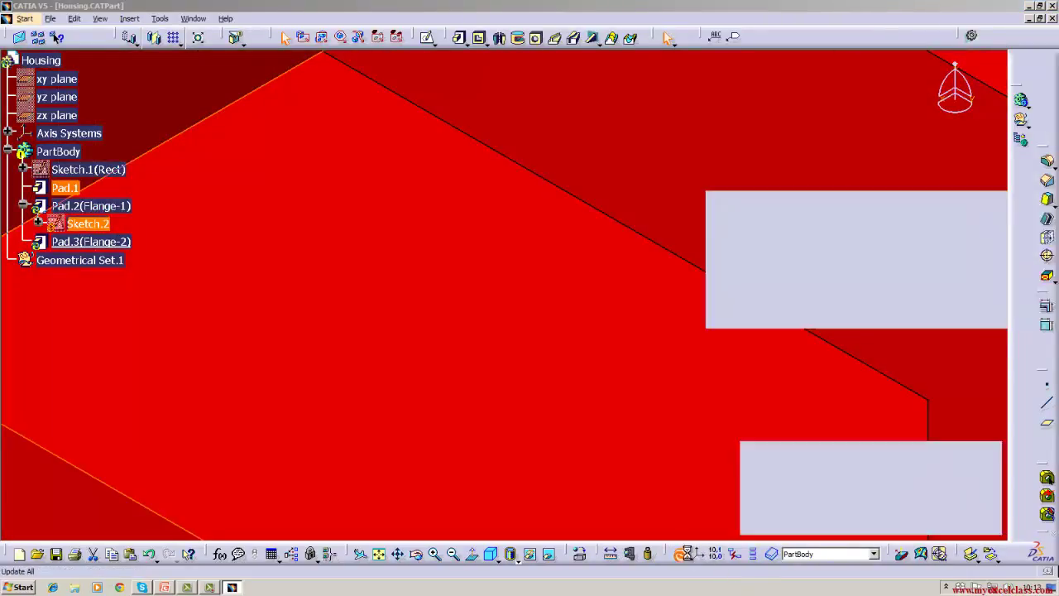
Reopen Sketch.2 from the update diagnosis and fit its profile in view.
left_click(1022, 218)
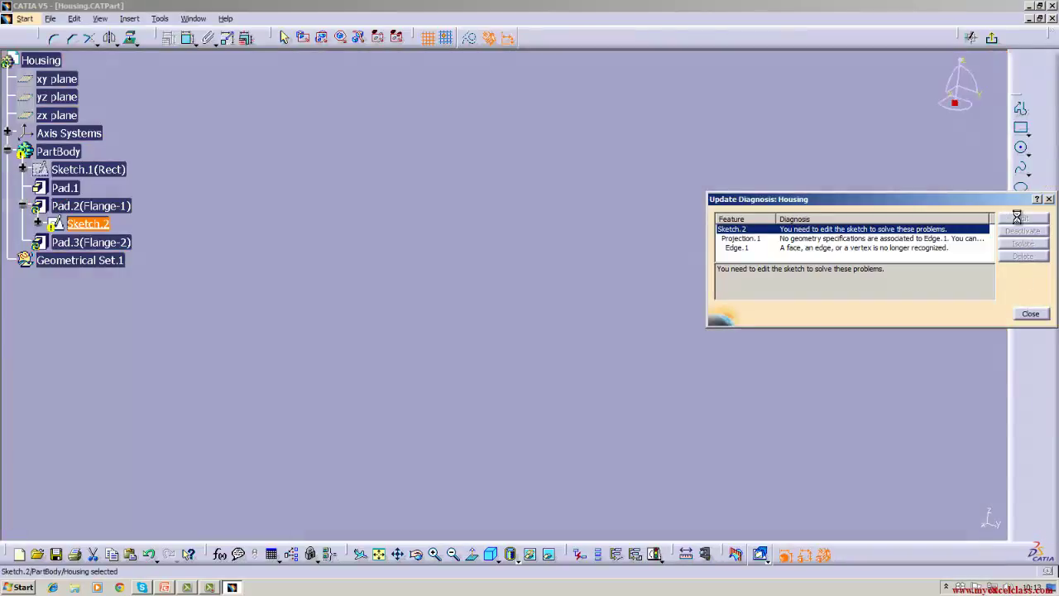
left_click(1030, 313)
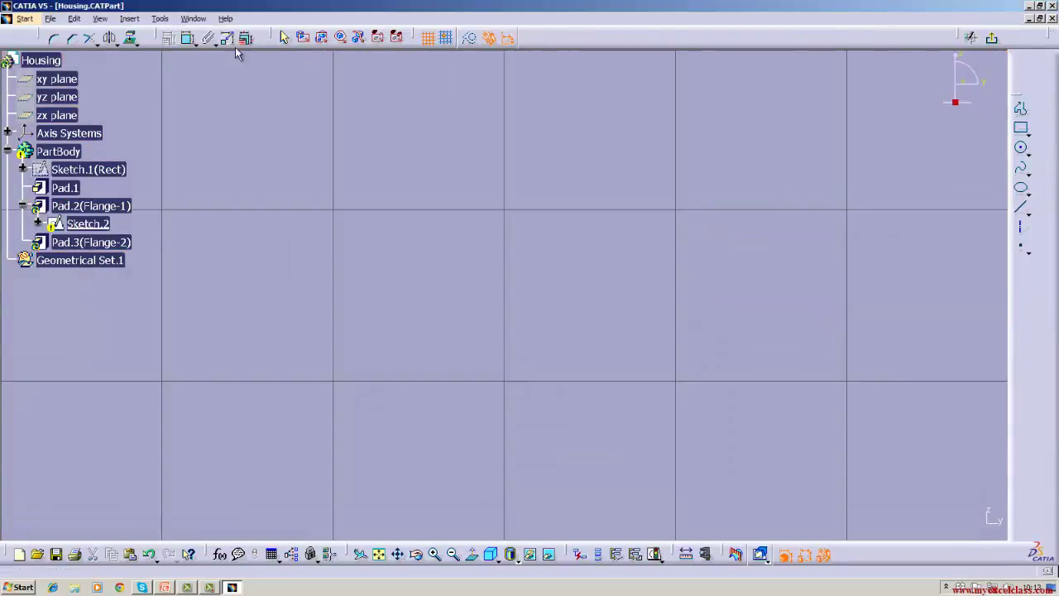
left_click(100, 18)
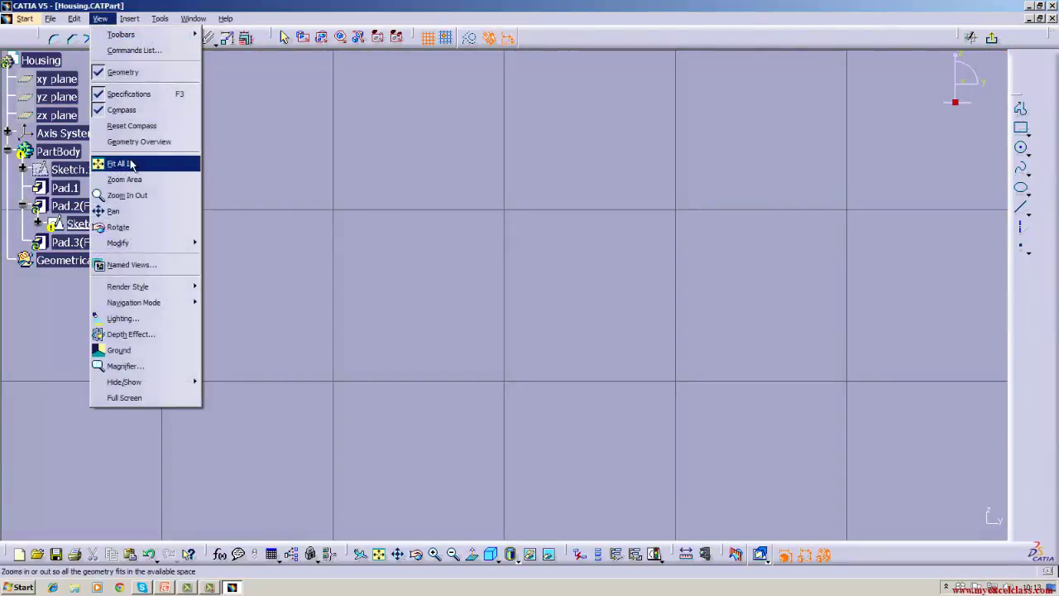
left_click(139, 163)
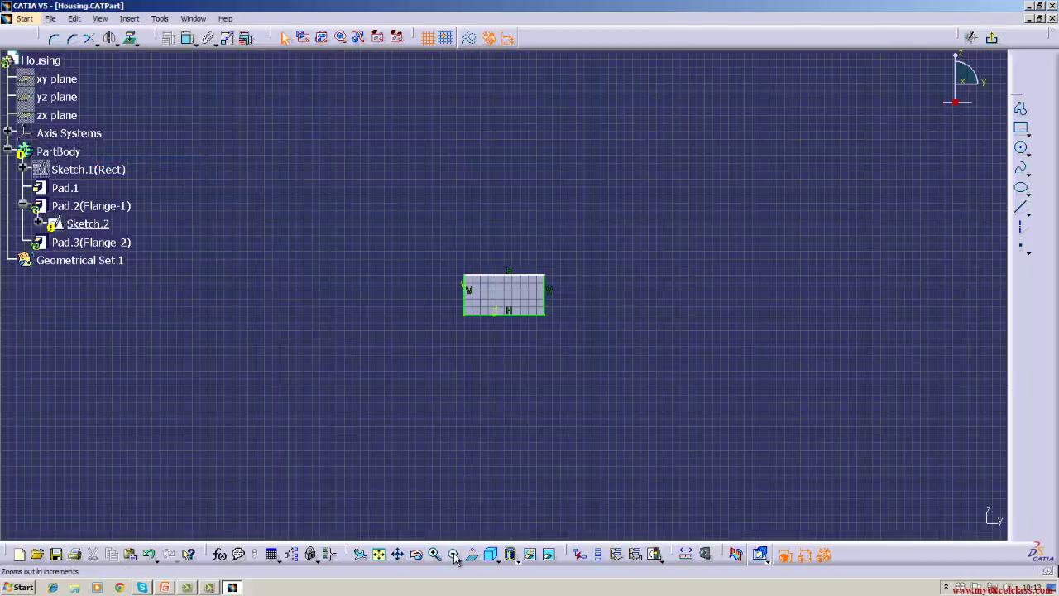
Delete the projected lower edge of the rectangle in Sketch.2 together with its leftover mark.
left_click(435, 554)
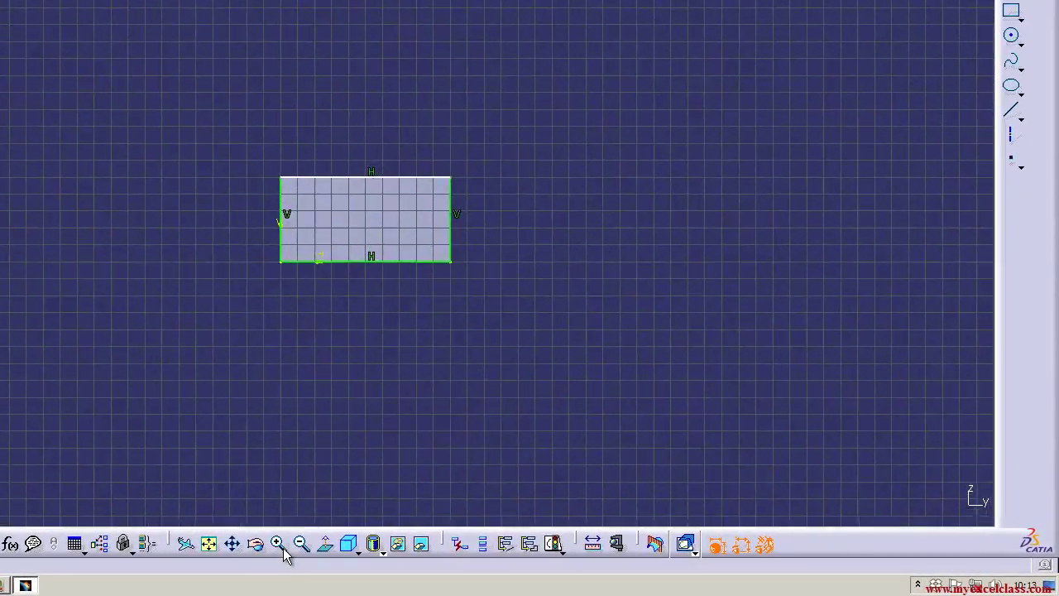
left_click(282, 548)
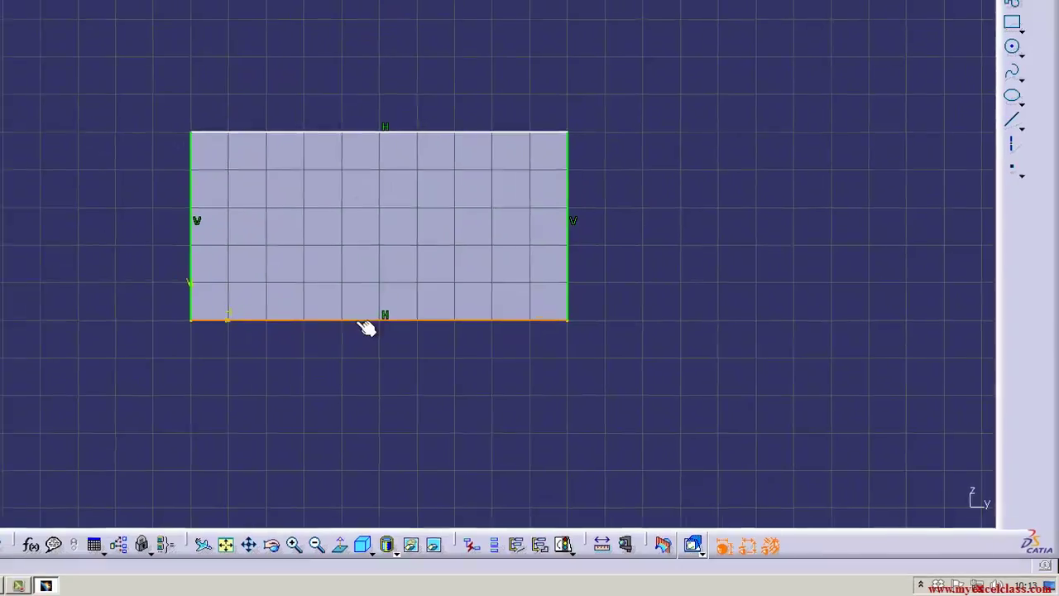
right_click(341, 315)
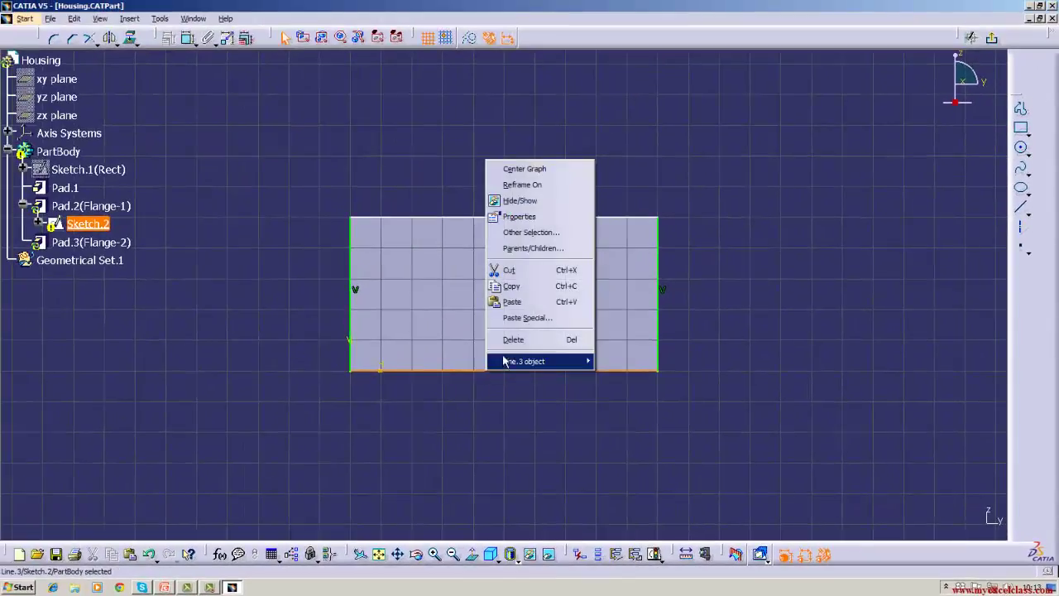
left_click(513, 339)
left_click(499, 372)
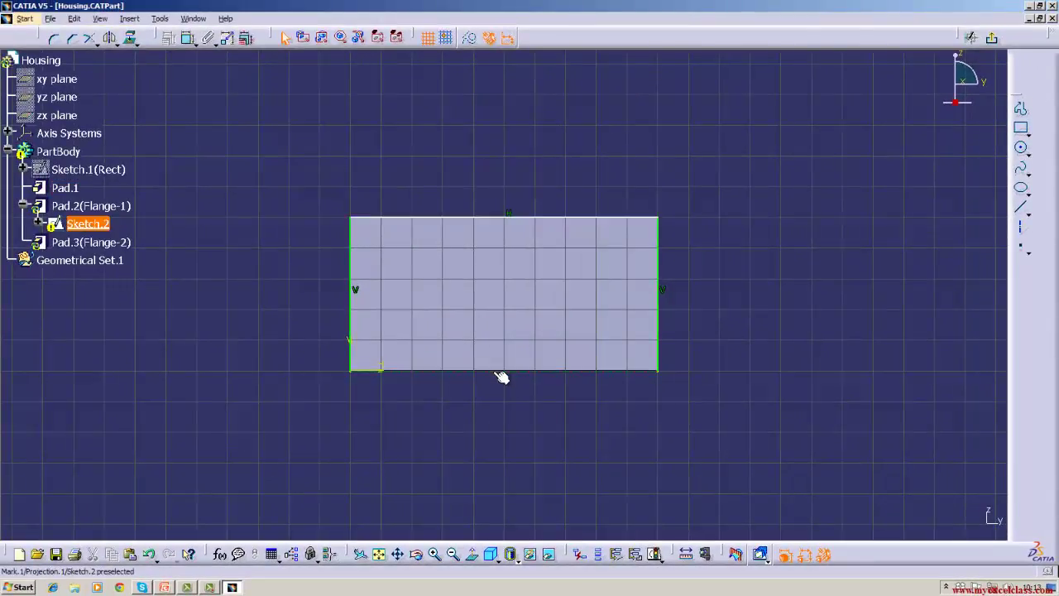
right_click(496, 372)
left_click(514, 341)
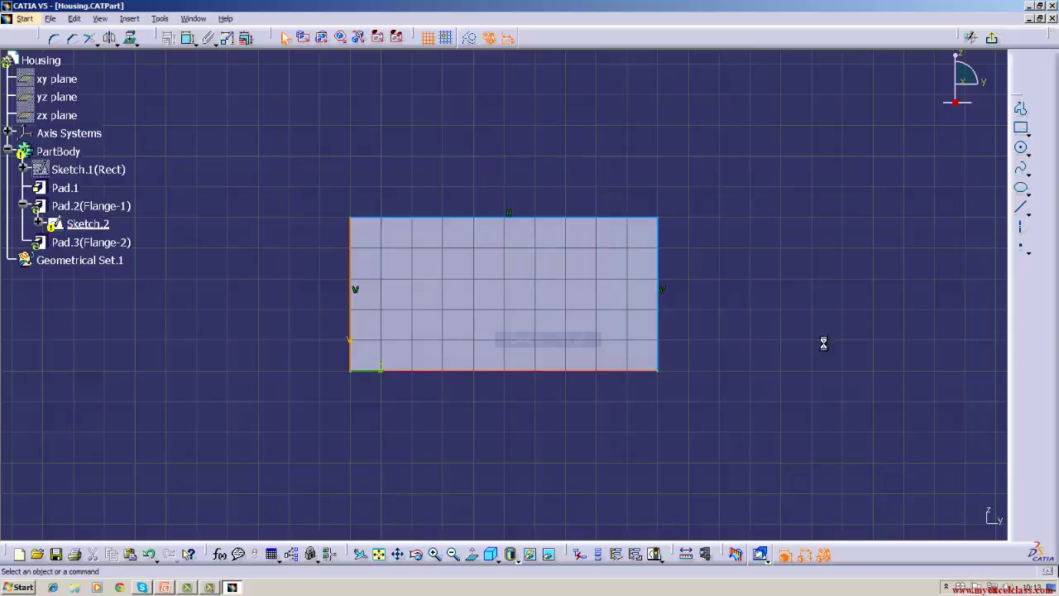
Draw a replacement line along the rectangle's lower side, between its two lower corners.
left_click(1021, 206)
left_click(660, 371)
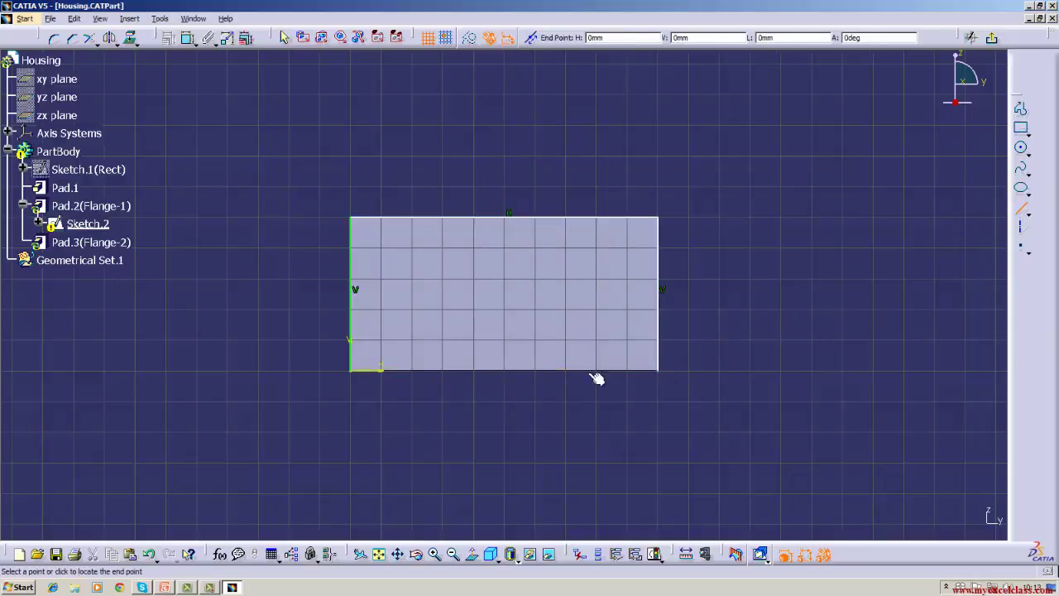
left_click(352, 370)
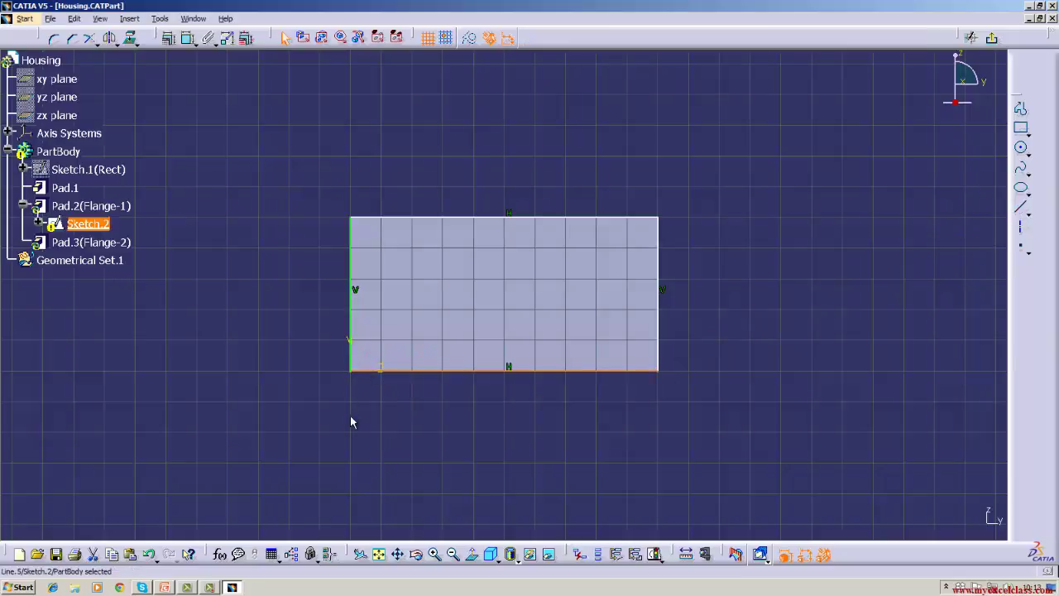
left_click(350, 417)
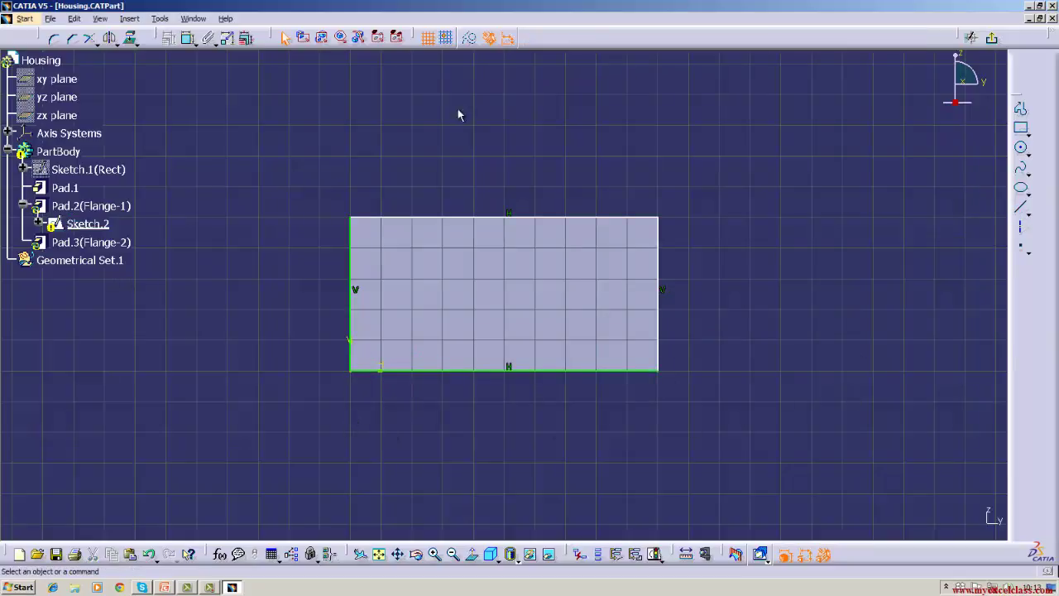
Dimension the length of the rectangle's upper line and exit Sketch.2.
left_click(525, 224)
left_click(513, 147)
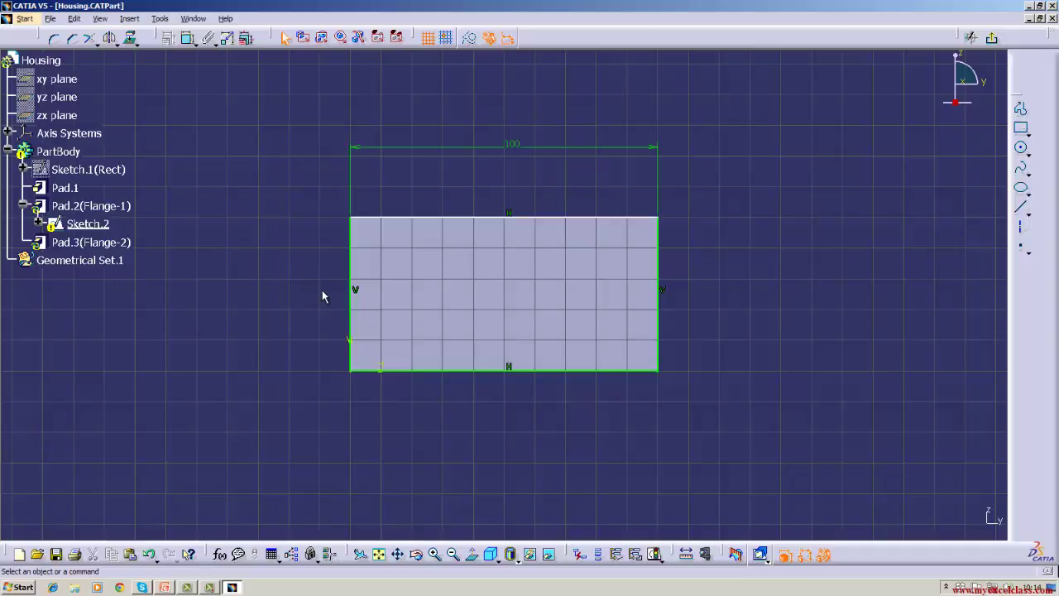
left_click(994, 41)
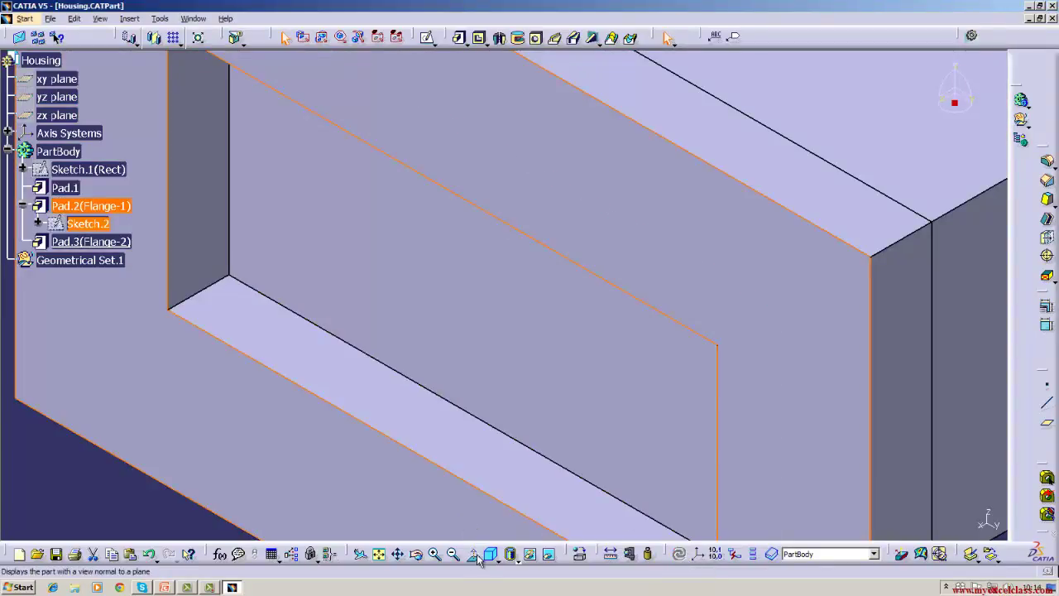
Edit the Pad.3 (Flange-2) definition and set its Thickness1 to 25 mm.
left_click(452, 554)
left_click(452, 553)
left_click(452, 554)
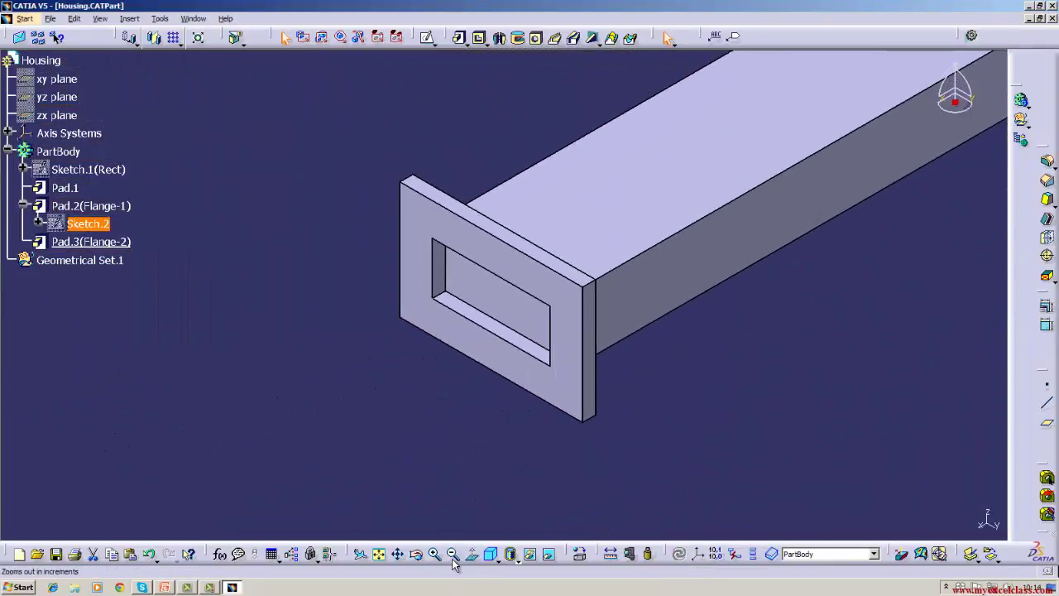
left_click(453, 554)
left_click(416, 553)
left_click_drag(661, 402, 405, 404)
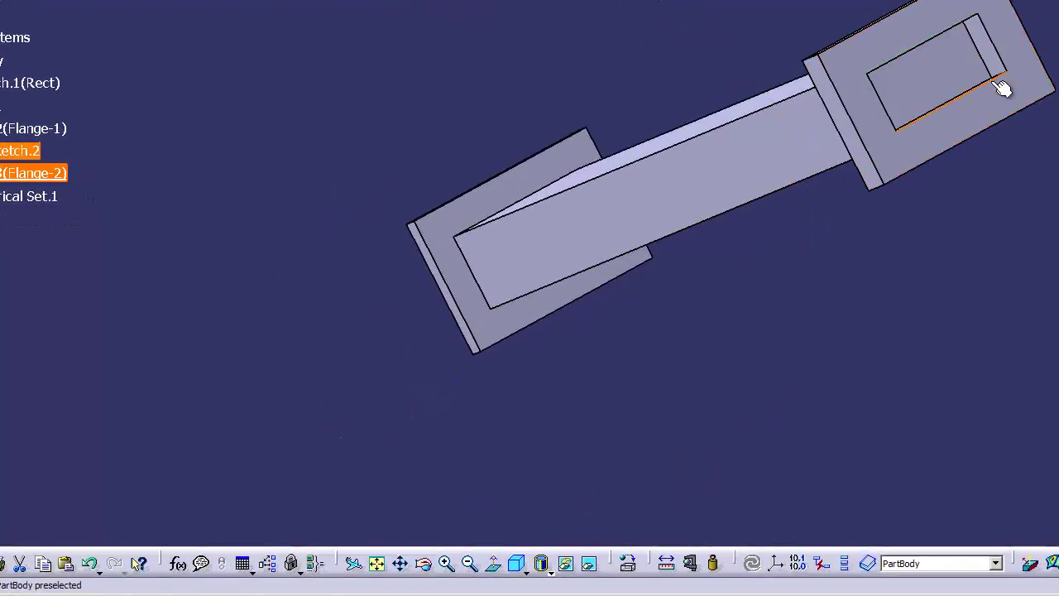
right_click(58, 173)
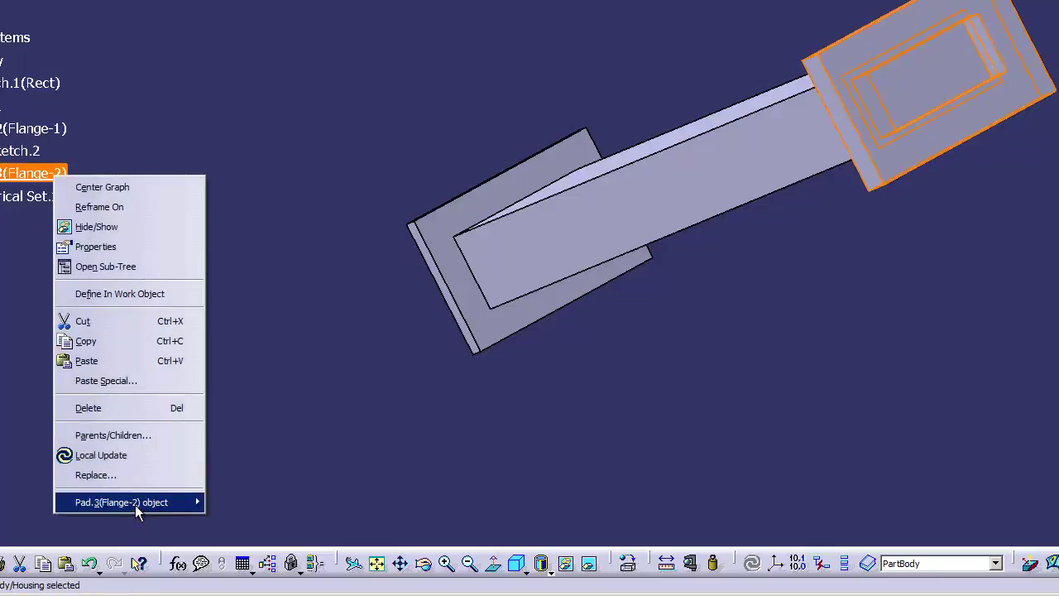
mouse_move(137, 503)
left_click(267, 368)
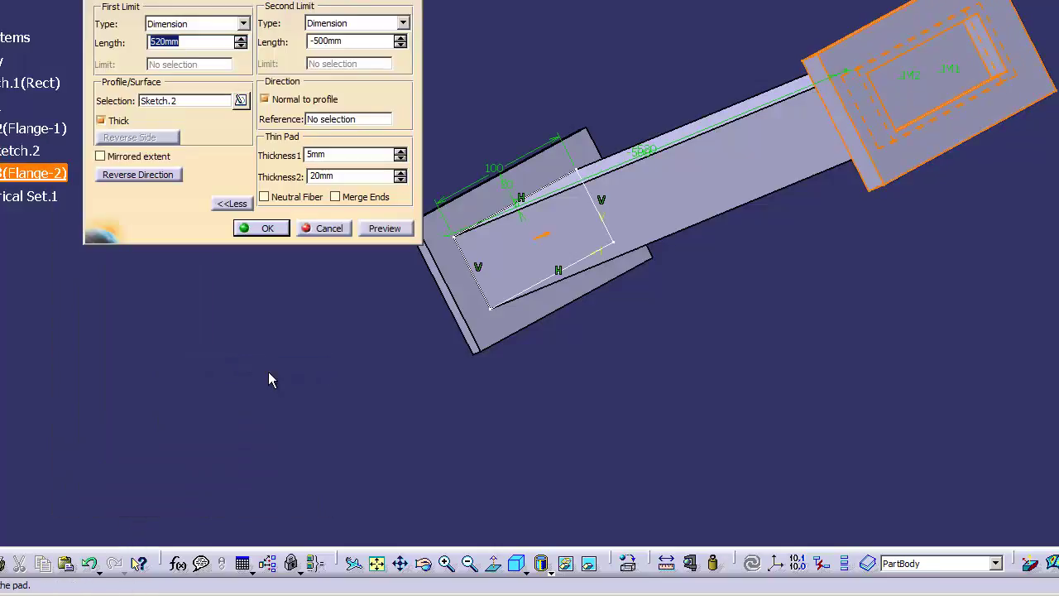
left_click(347, 157)
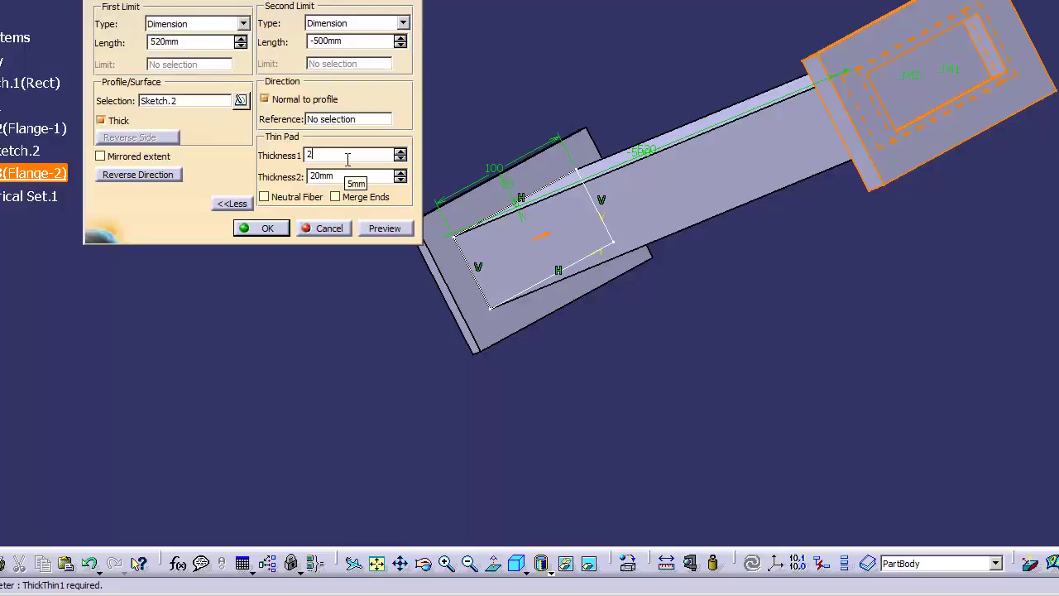
type("25")
key("Return")
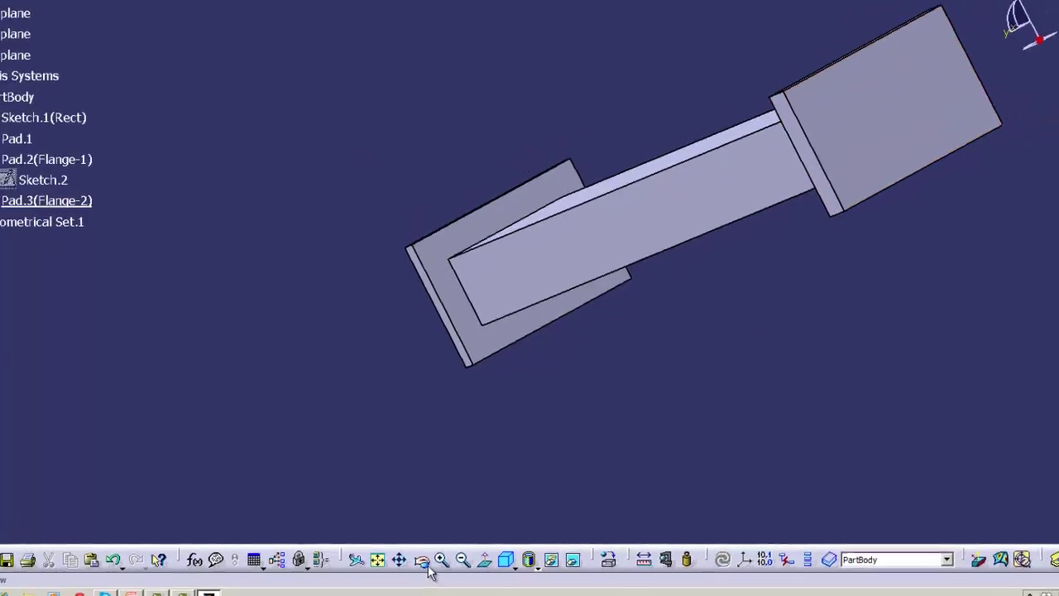
Return the housing to the isometric view and delete Pad.3 (Flange-2).
left_click_drag(422, 560, 611, 522)
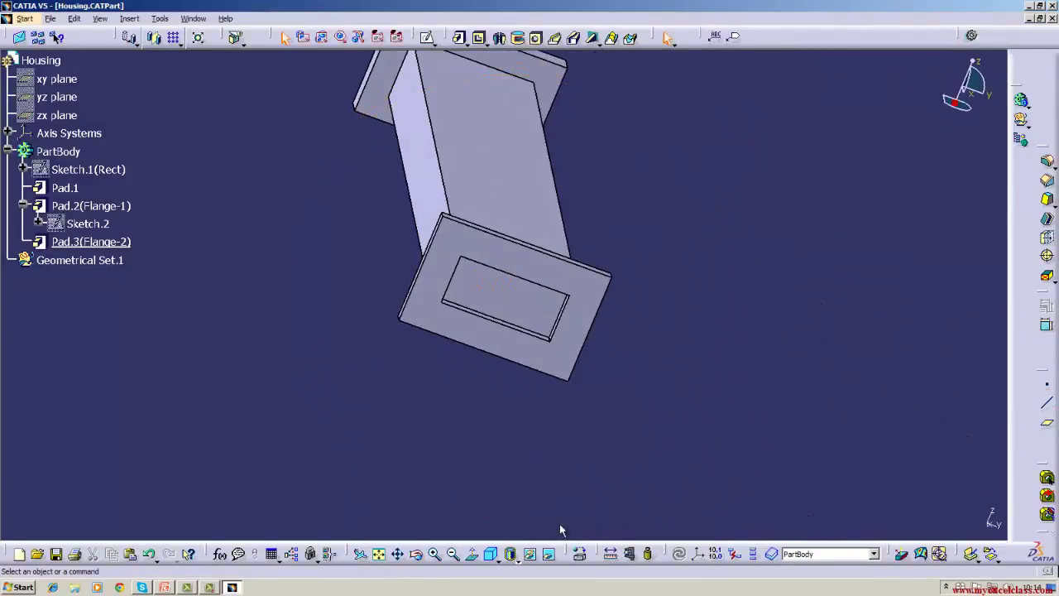
left_click(499, 561)
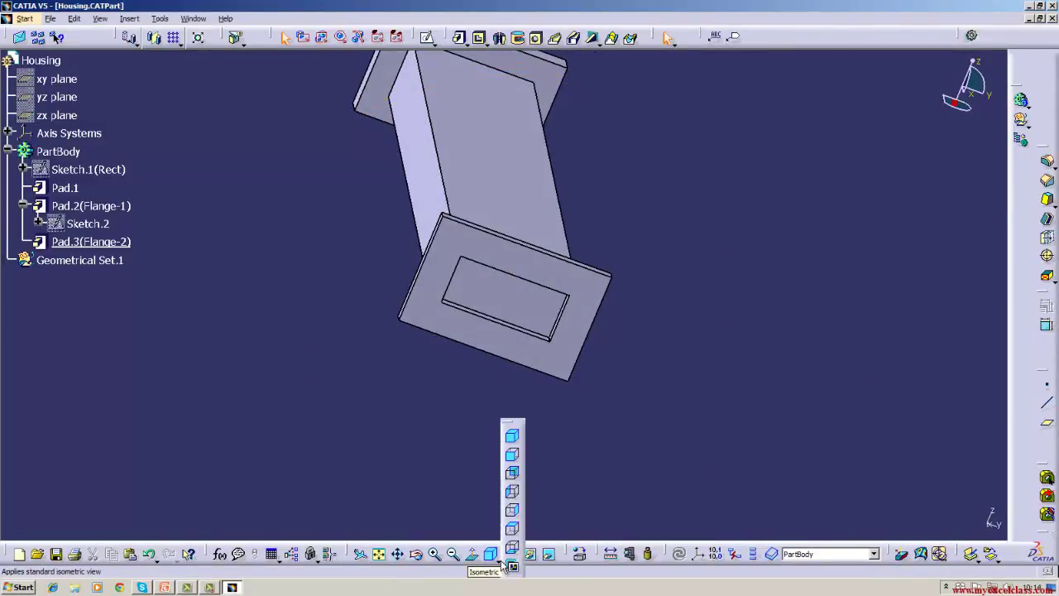
left_click(512, 436)
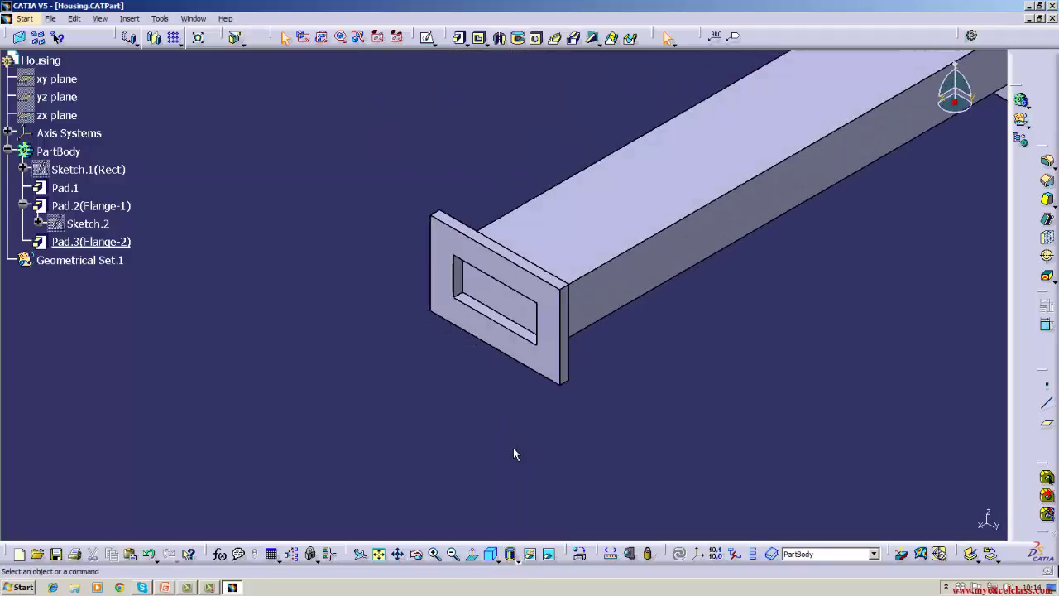
right_click(79, 240)
left_click(127, 421)
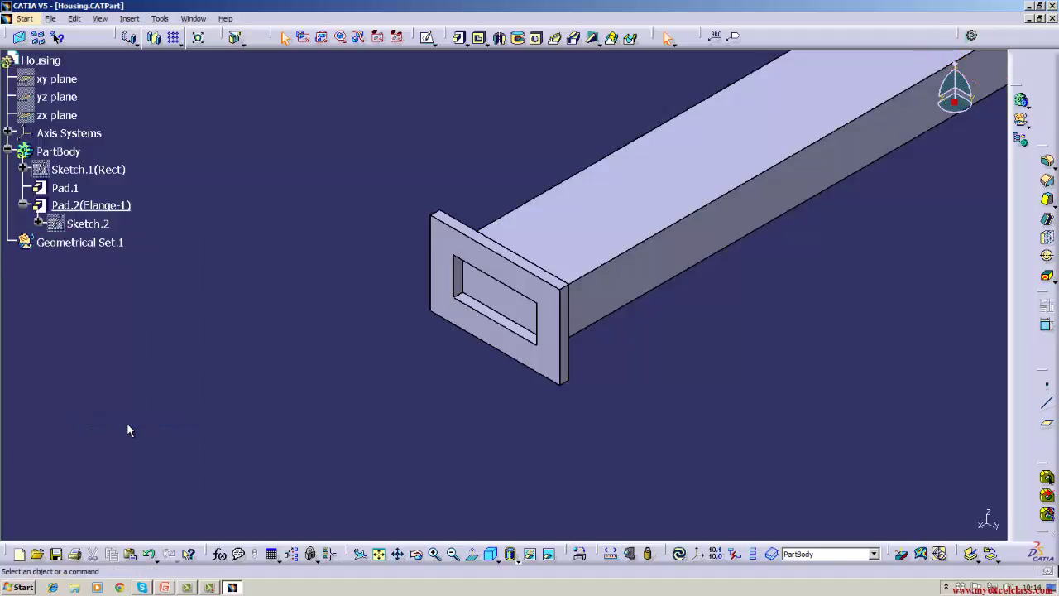
Delete Pad.2 (Flange-1) together with its aggregated elements.
right_click(108, 204)
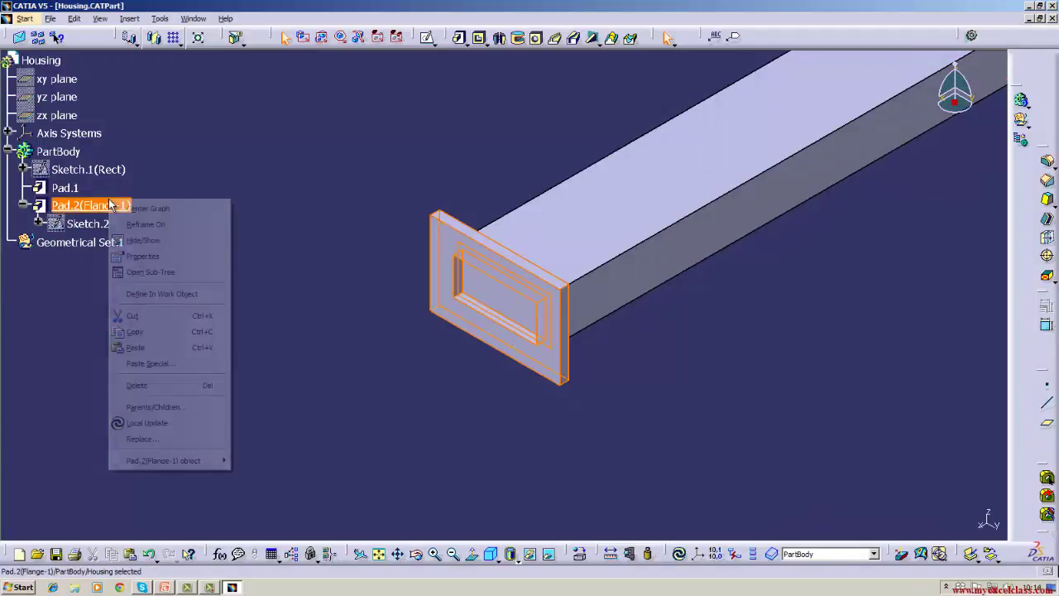
left_click(140, 385)
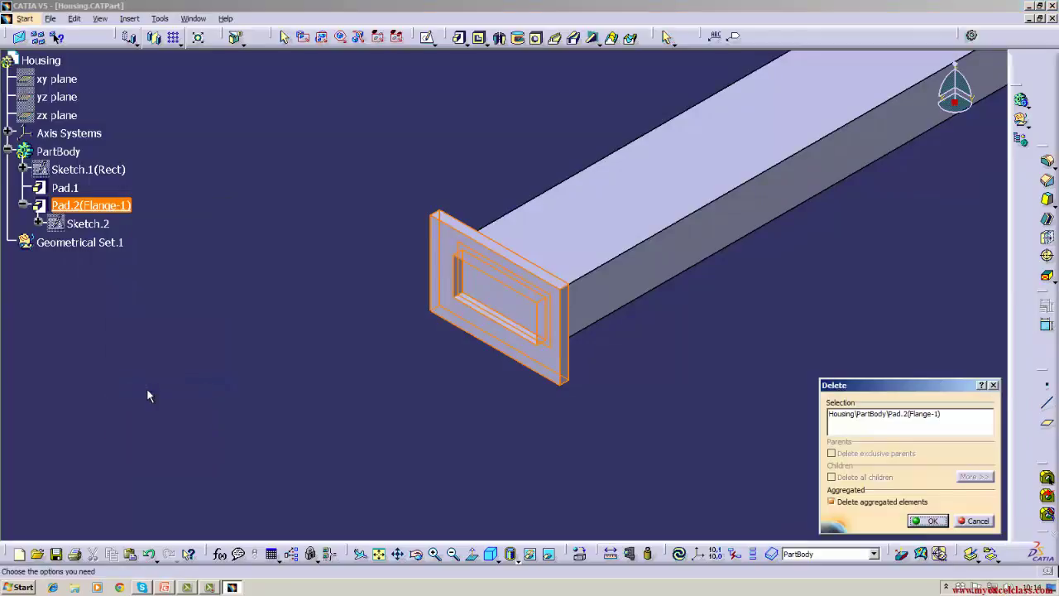
left_click(928, 521)
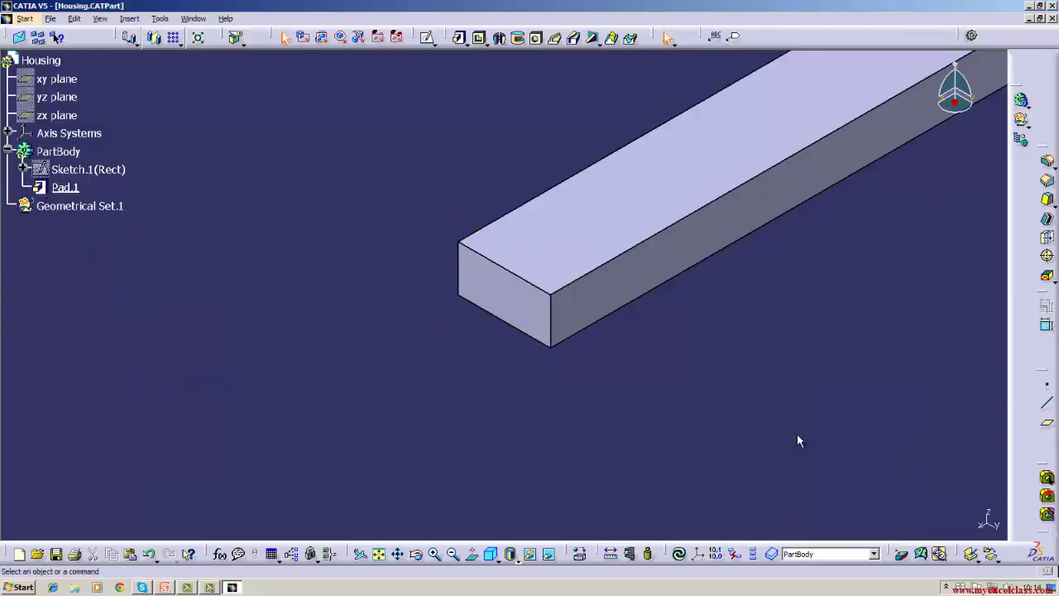
left_click(453, 554)
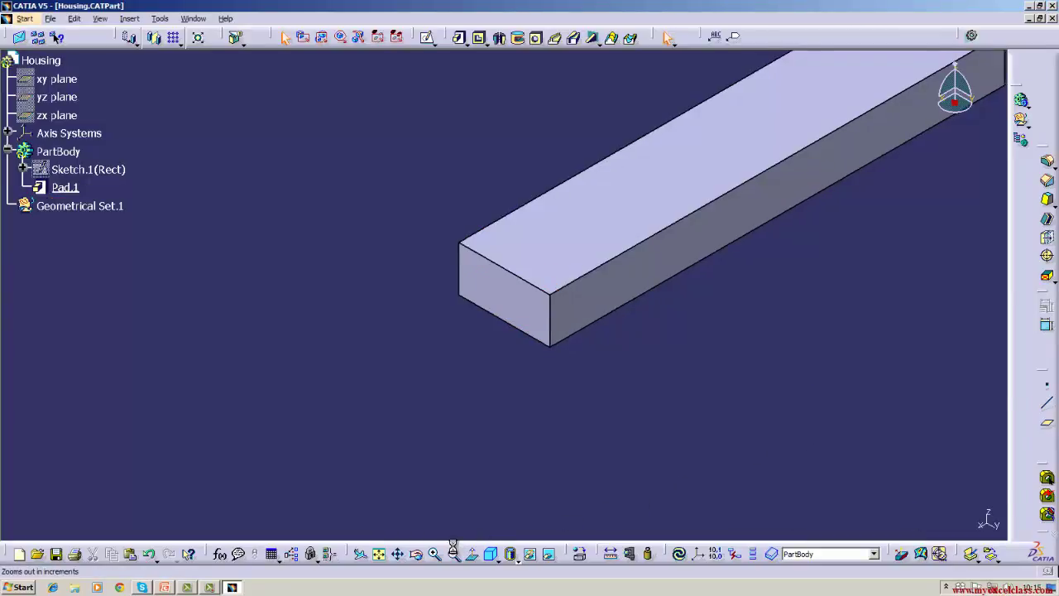